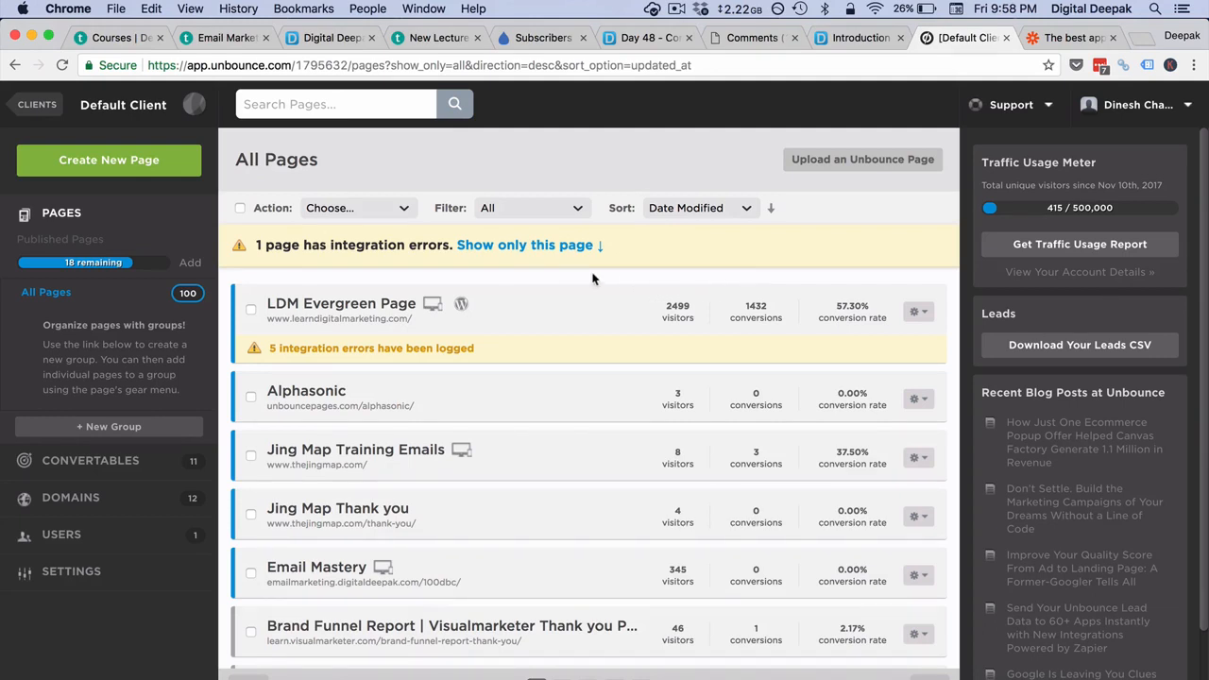
# - Open the LDM Evergreen Page overview and review its 31454 leads, conversion chart and WebHooks (3) integration
pyautogui.click(350, 309)
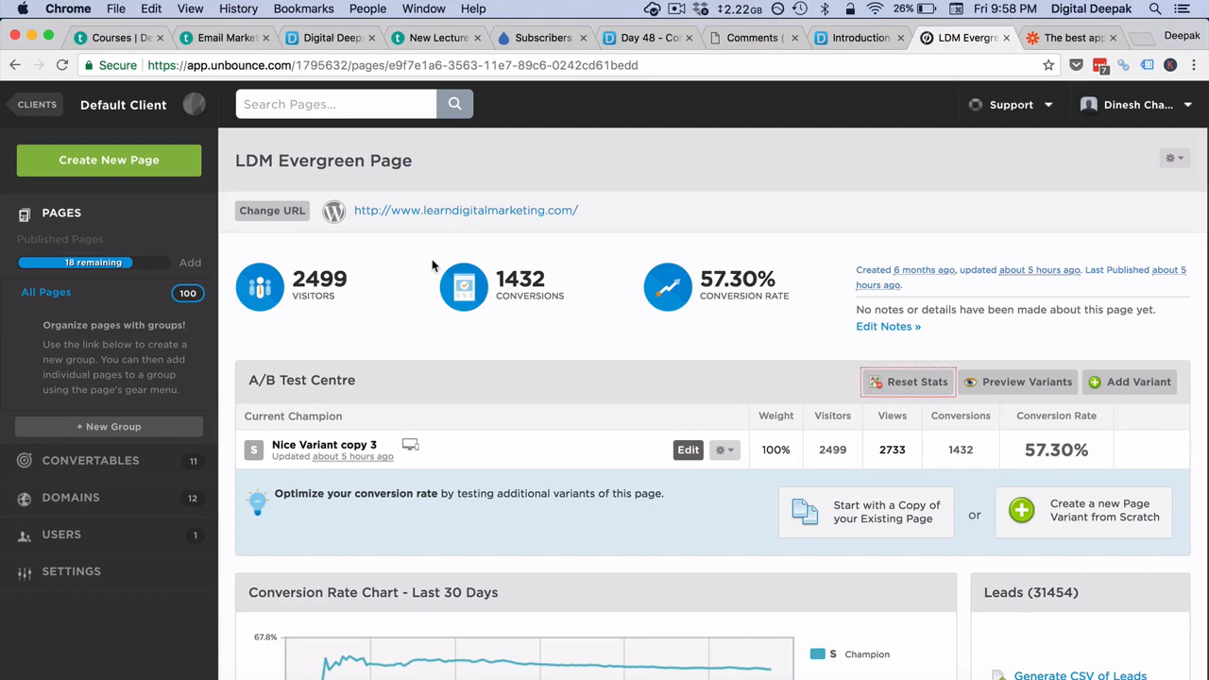
pyautogui.scroll(-1, 433, 266)
pyautogui.scroll(1, 433, 265)
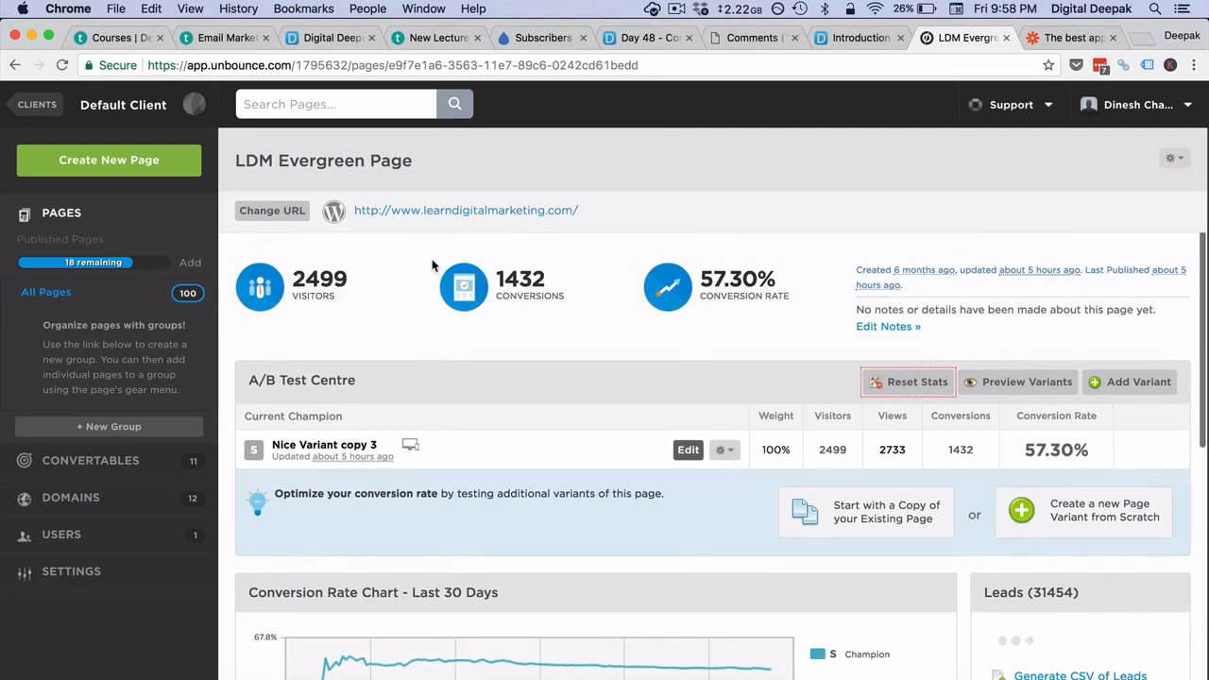
pyautogui.scroll(-10, 640, 337)
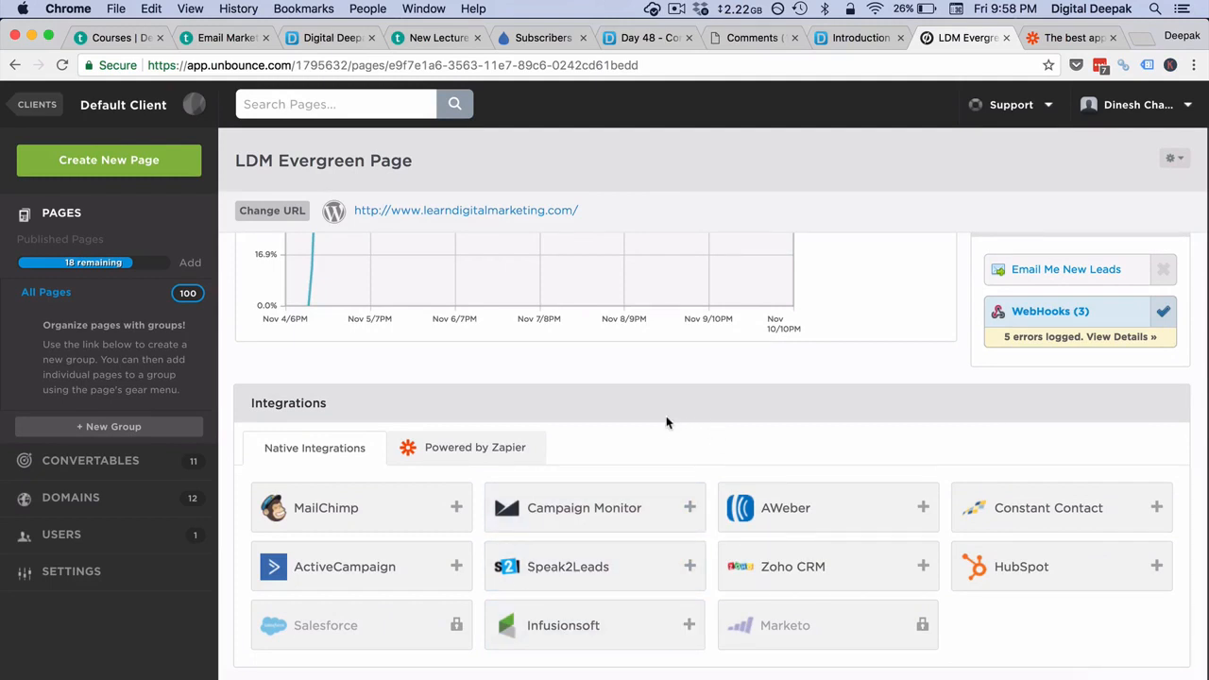
pyautogui.scroll(5, 789, 435)
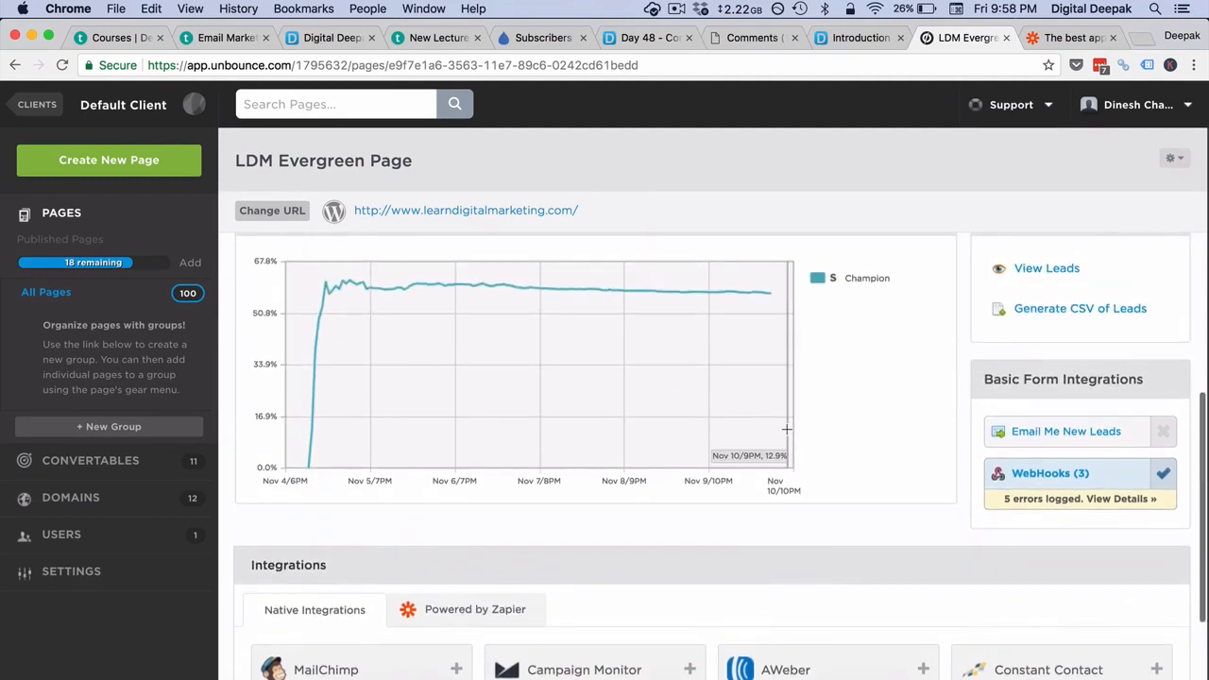
pyautogui.scroll(6, 907, 432)
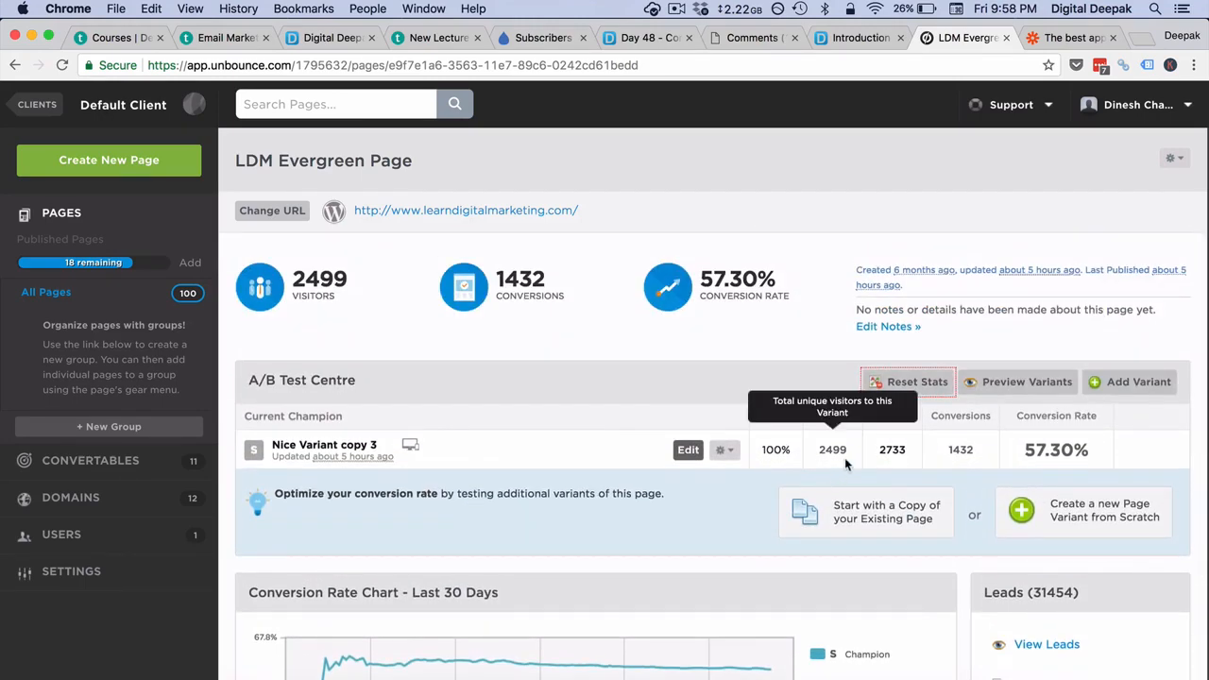
pyautogui.scroll(-8, 844, 458)
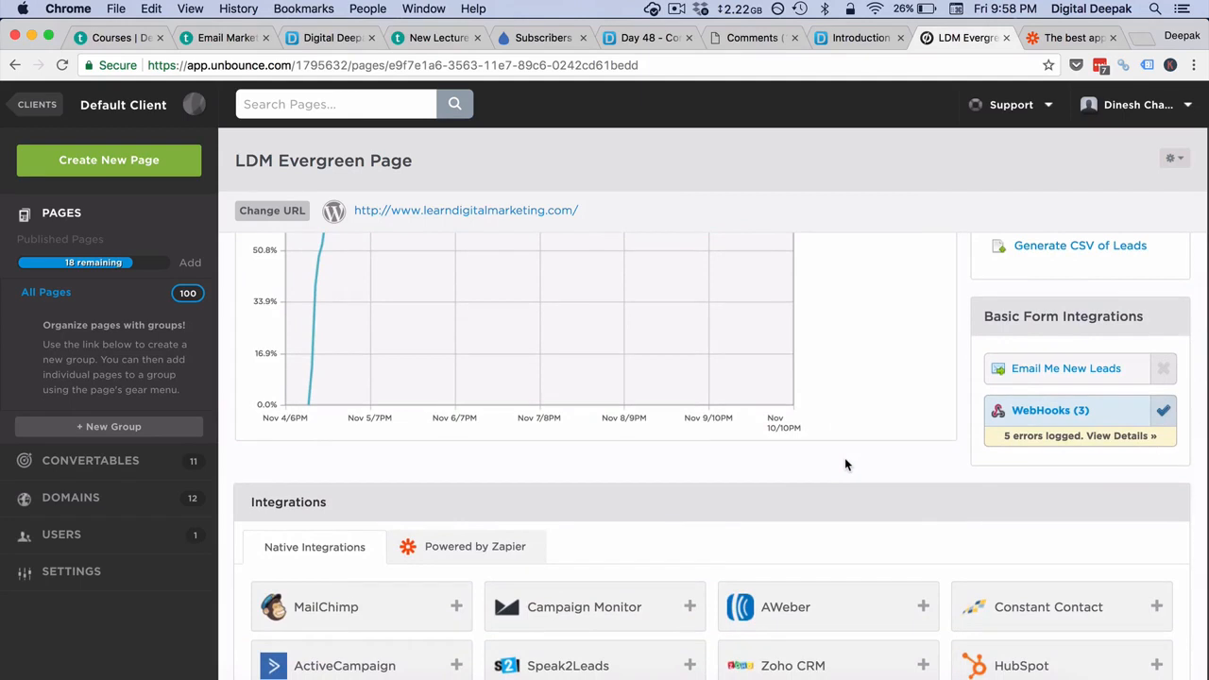
pyautogui.scroll(-1, 845, 464)
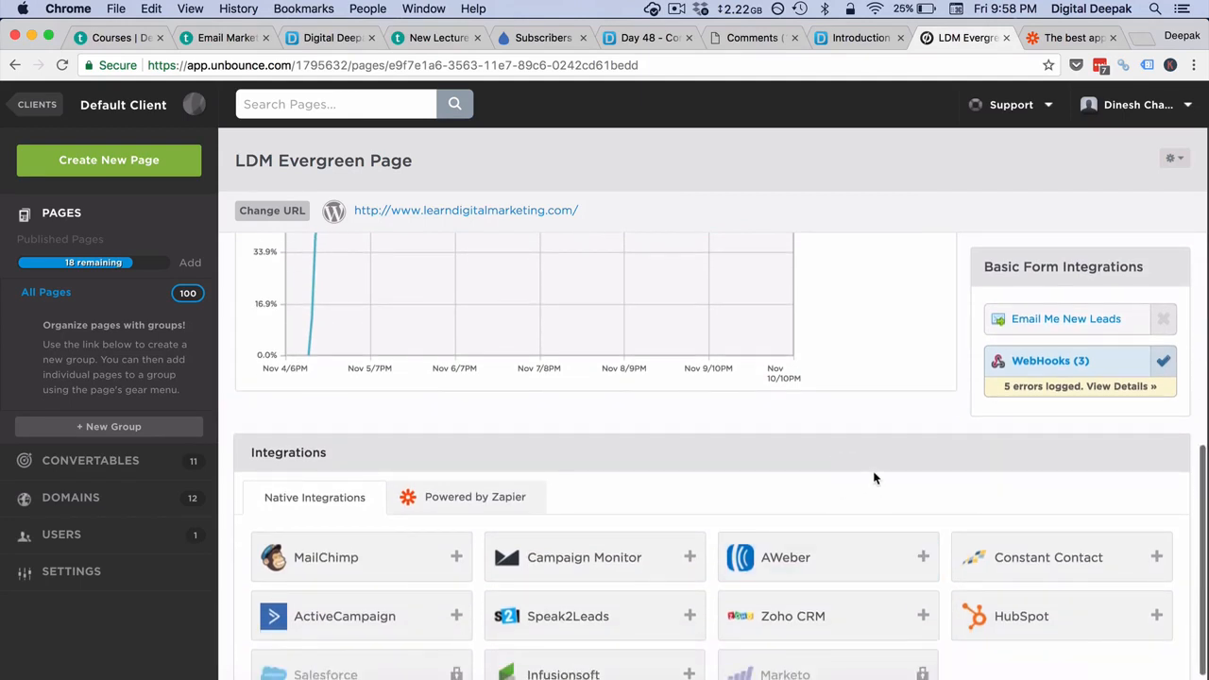
pyautogui.scroll(4, 874, 478)
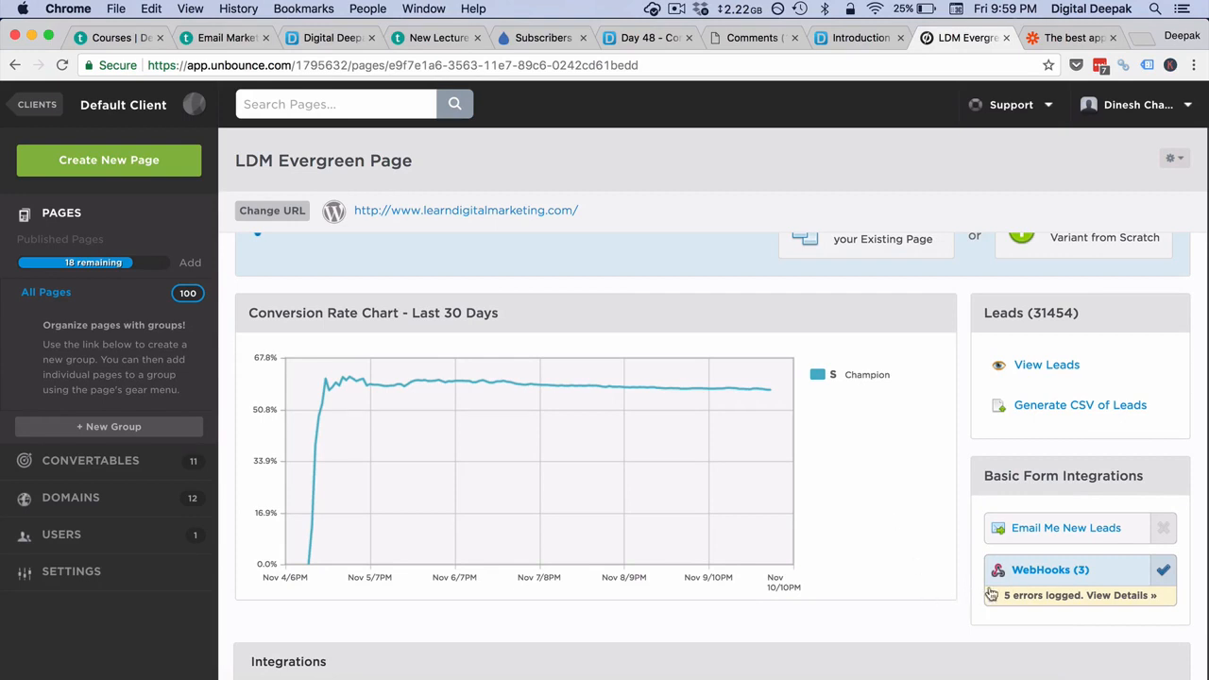
pyautogui.click(1039, 575)
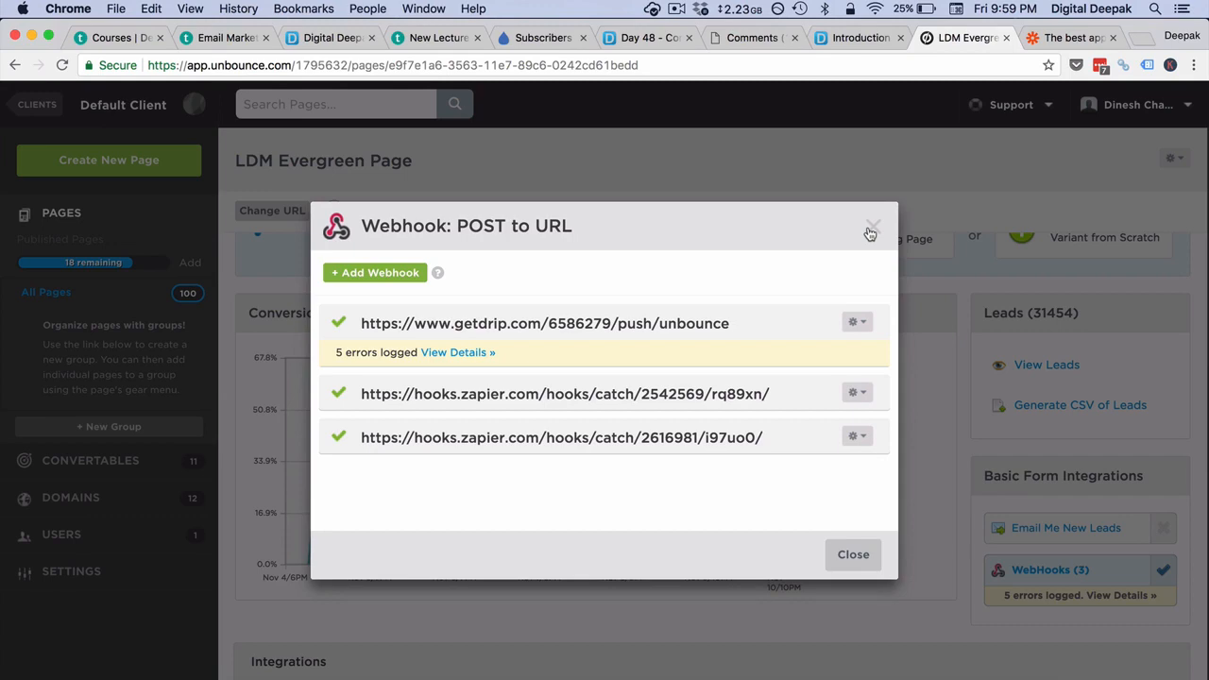
pyautogui.click(870, 233)
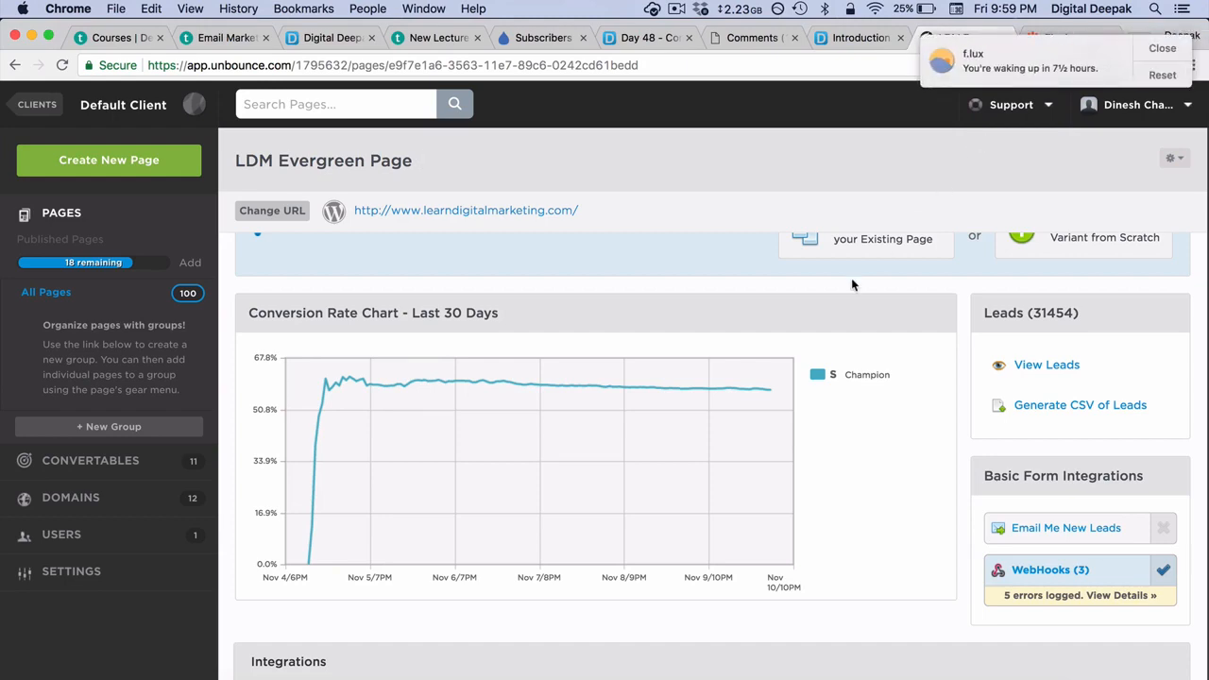
pyautogui.scroll(5, 851, 278)
pyautogui.click(1159, 50)
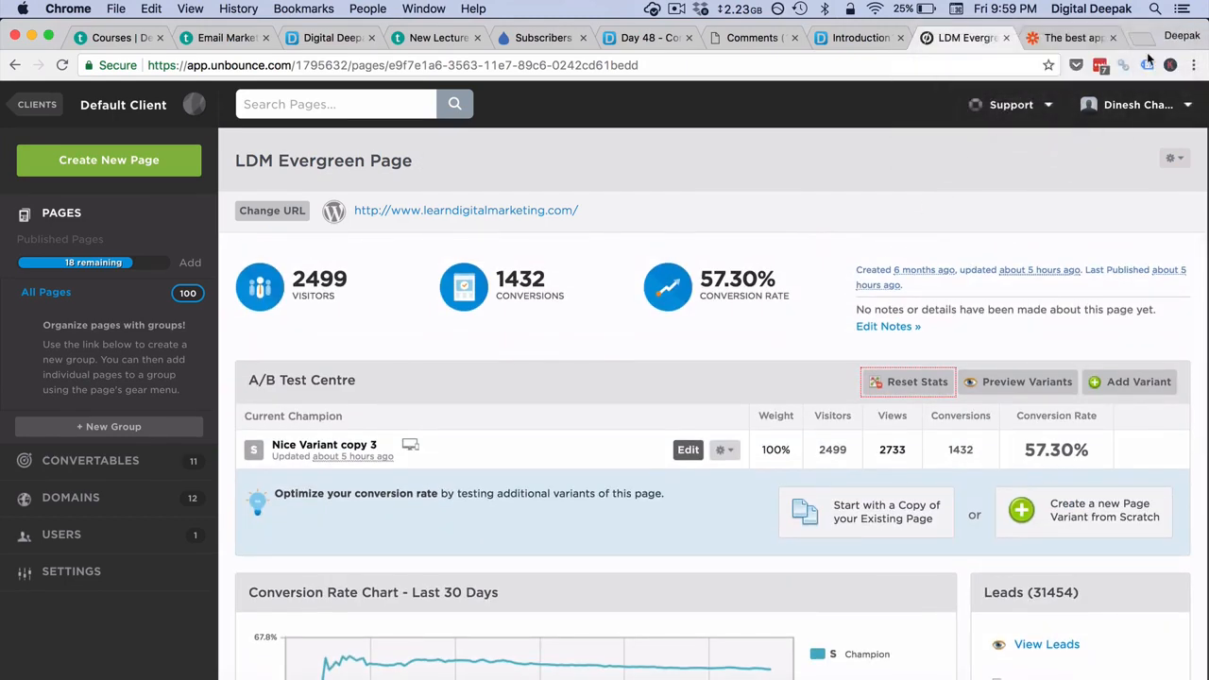
# - Switch to the Zapier tab to reach its Explore page
pyautogui.click(1066, 38)
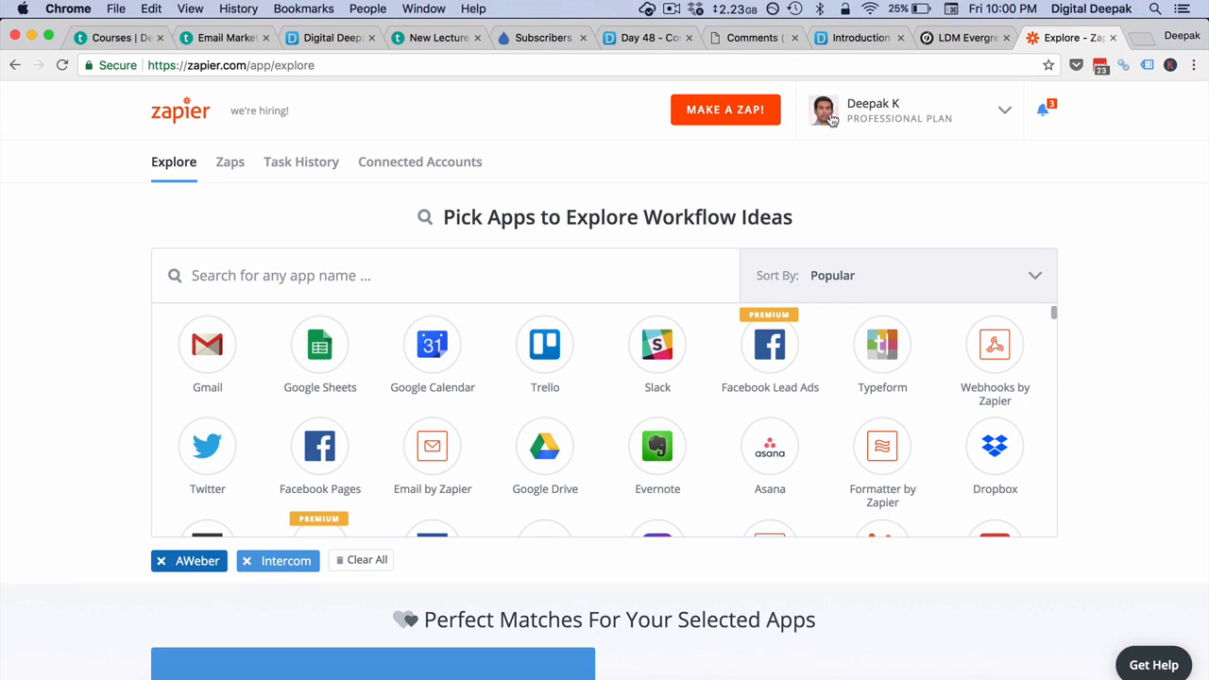
# - Start a new zap with a Webhooks by Zapier Catch Hook trigger
pyautogui.click(736, 127)
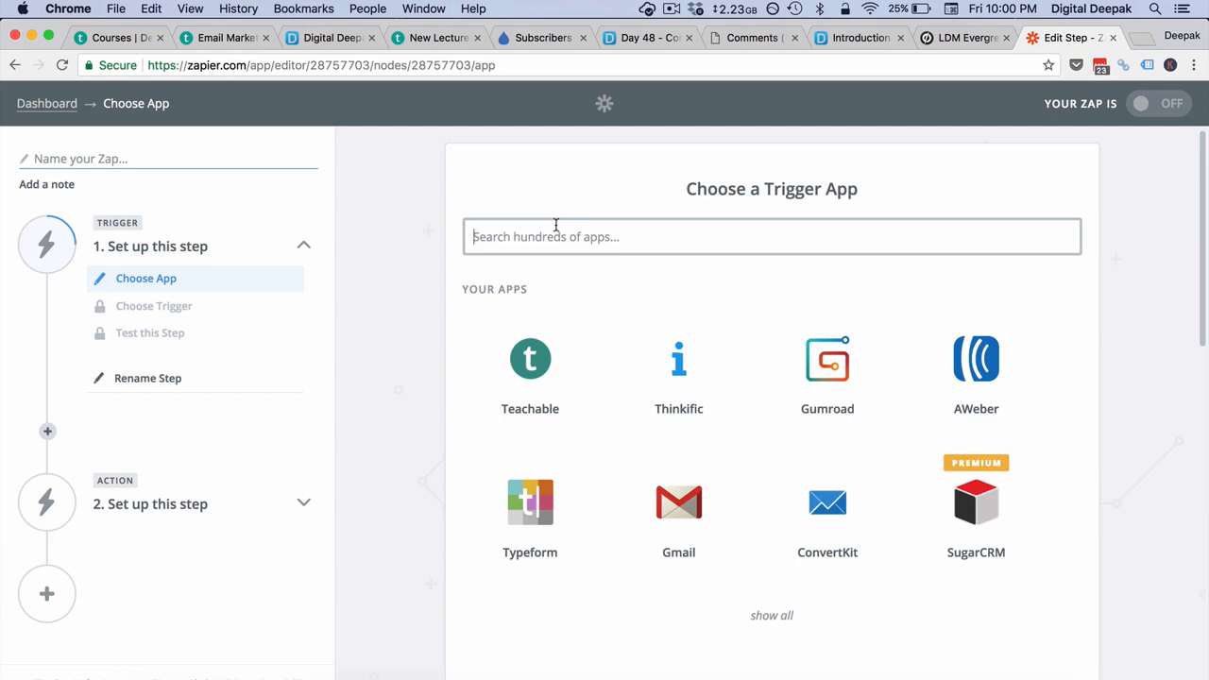
pyautogui.write('w')
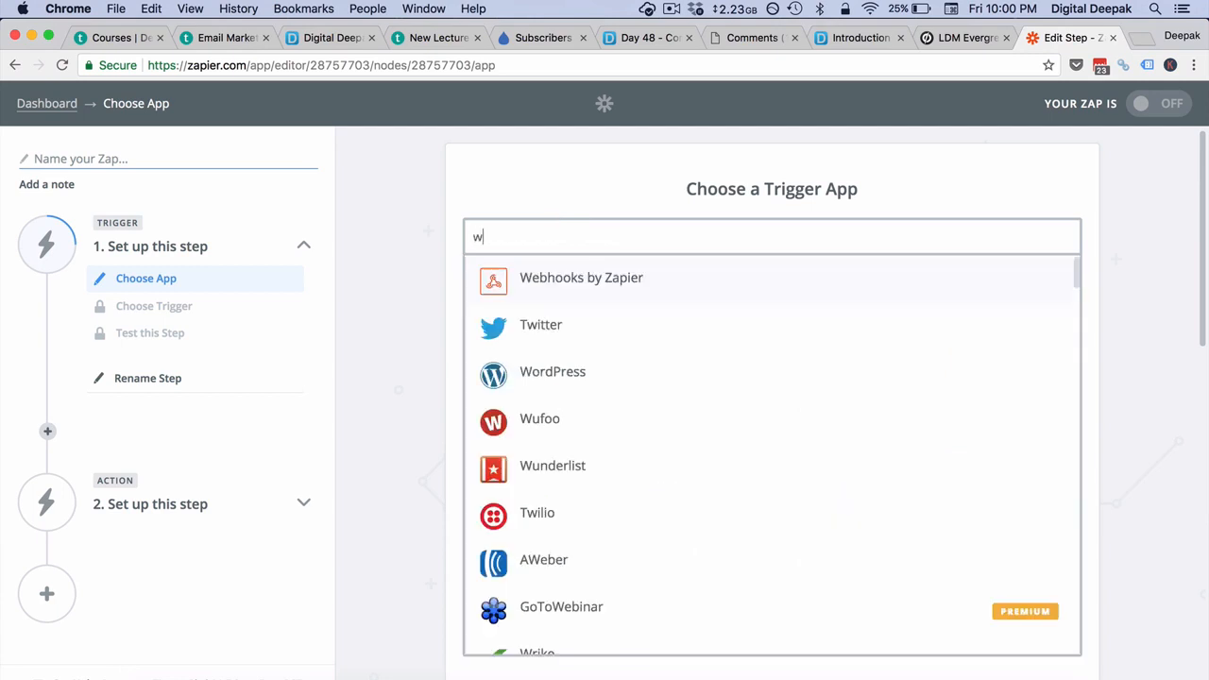
pyautogui.write('ebhook')
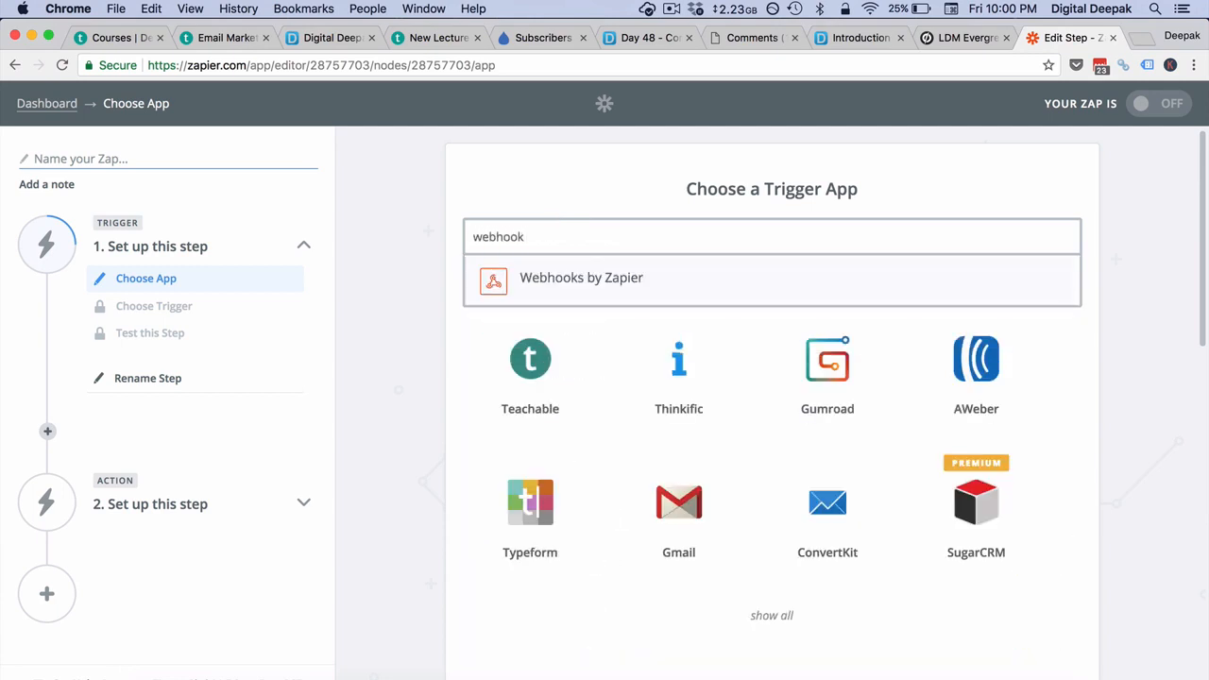
pyautogui.click(544, 285)
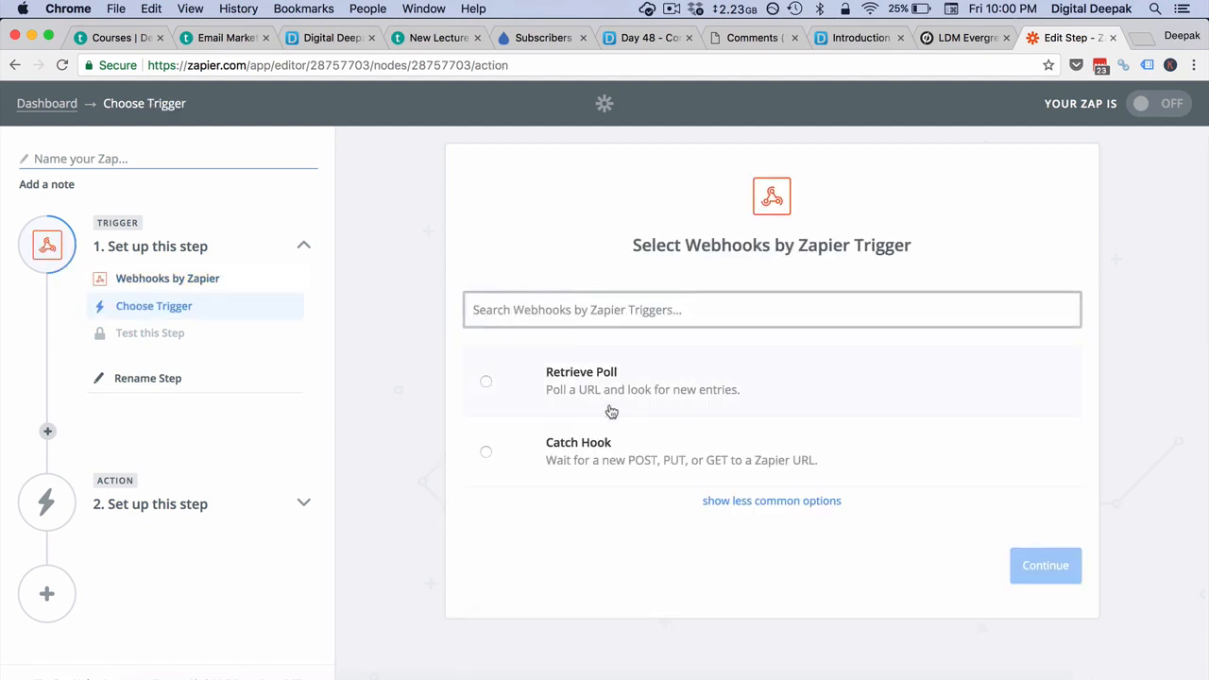
pyautogui.click(624, 485)
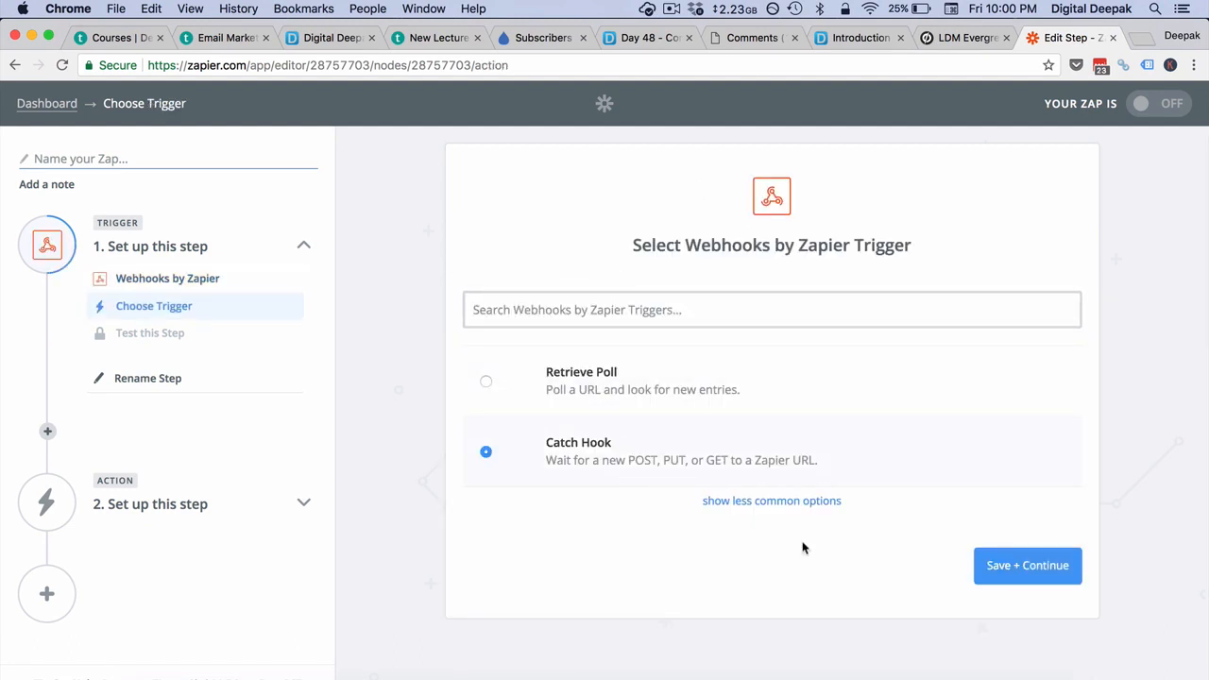
pyautogui.click(1010, 575)
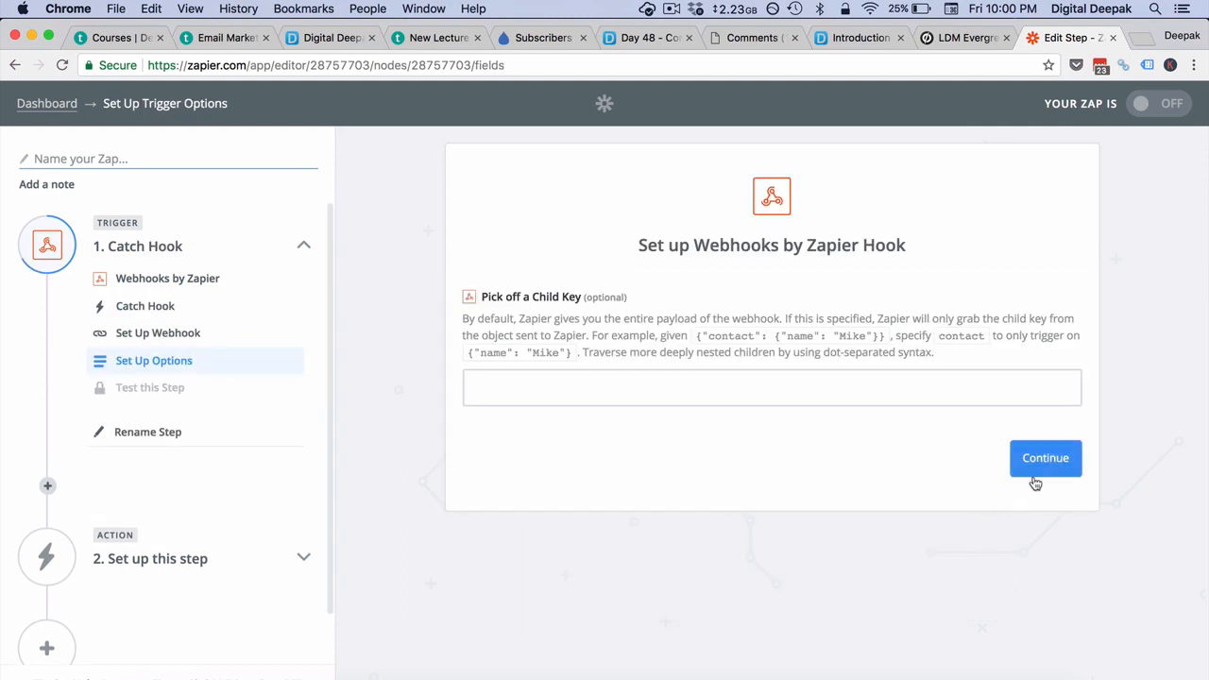
# - Skip the child key setting, copy the generated webhook URL, and return to Unbounce
pyautogui.click(1036, 483)
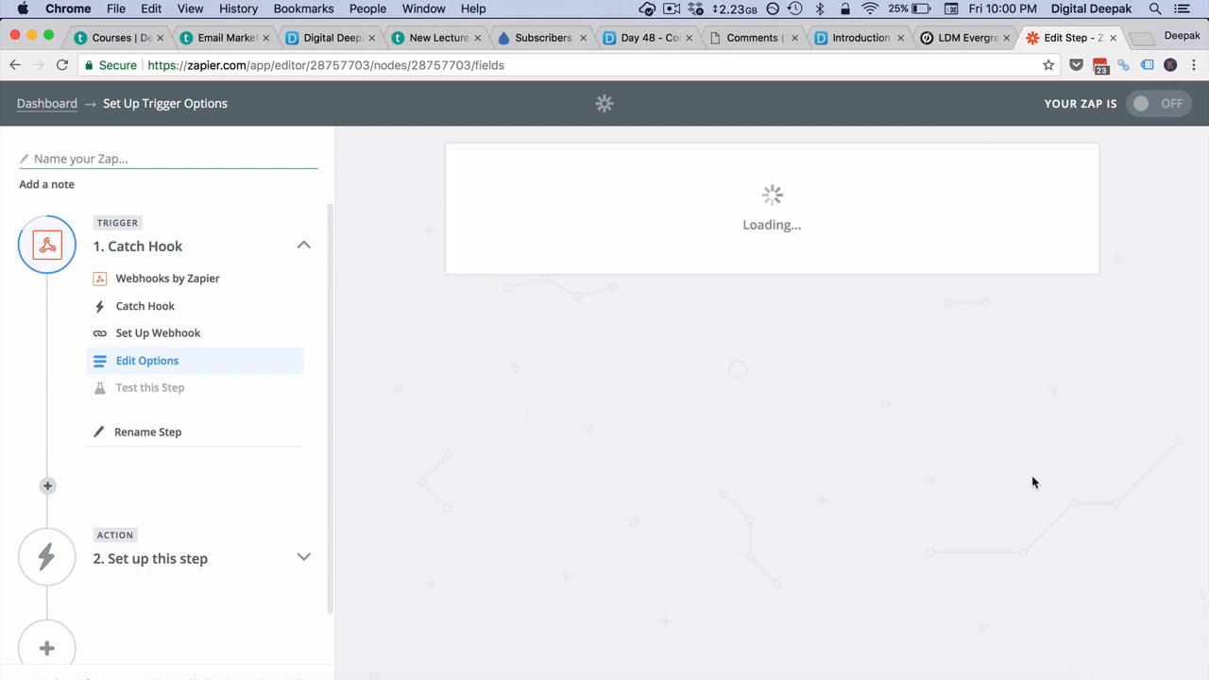
pyautogui.click(830, 548)
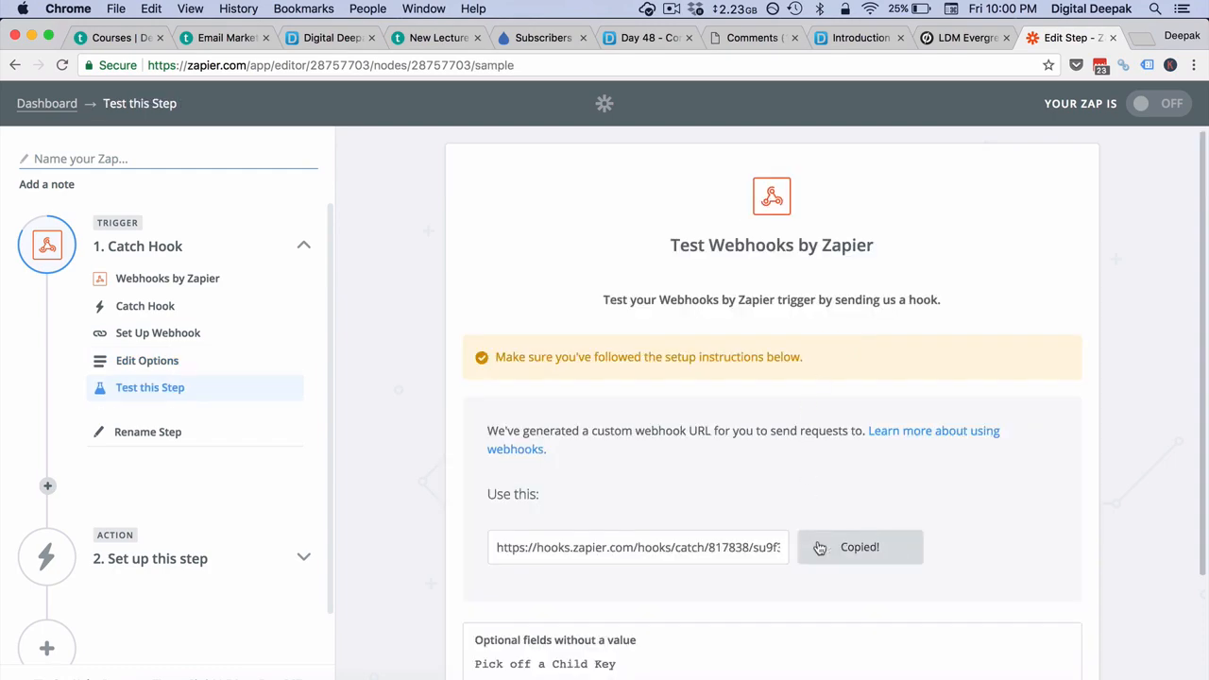
pyautogui.click(964, 37)
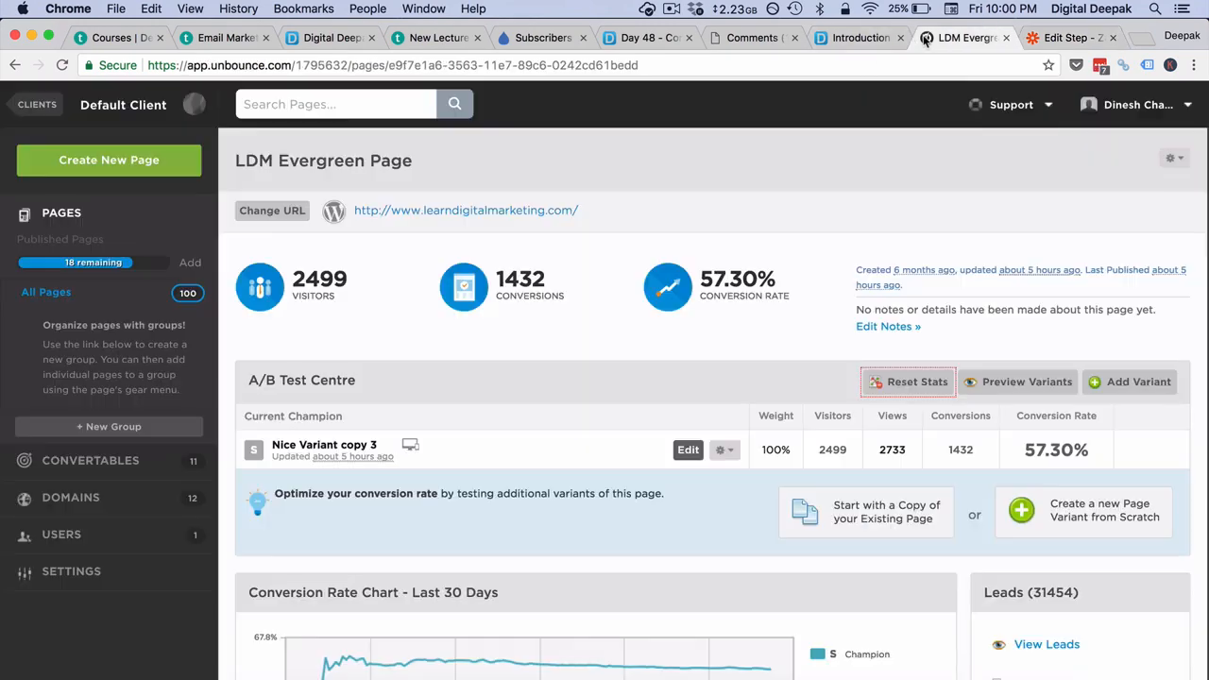
# - Add a new webhook to the page with the pasted Zapier catch-hook URL
pyautogui.scroll(-5, 844, 330)
pyautogui.scroll(-3, 844, 331)
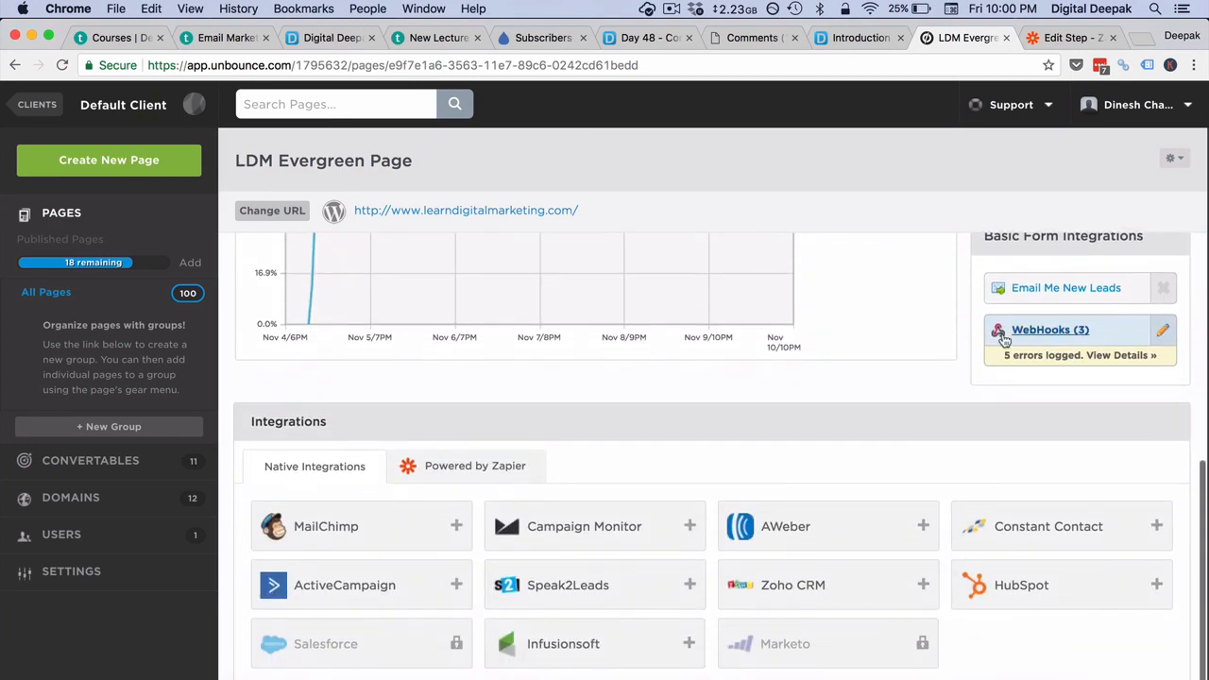
pyautogui.click(1044, 329)
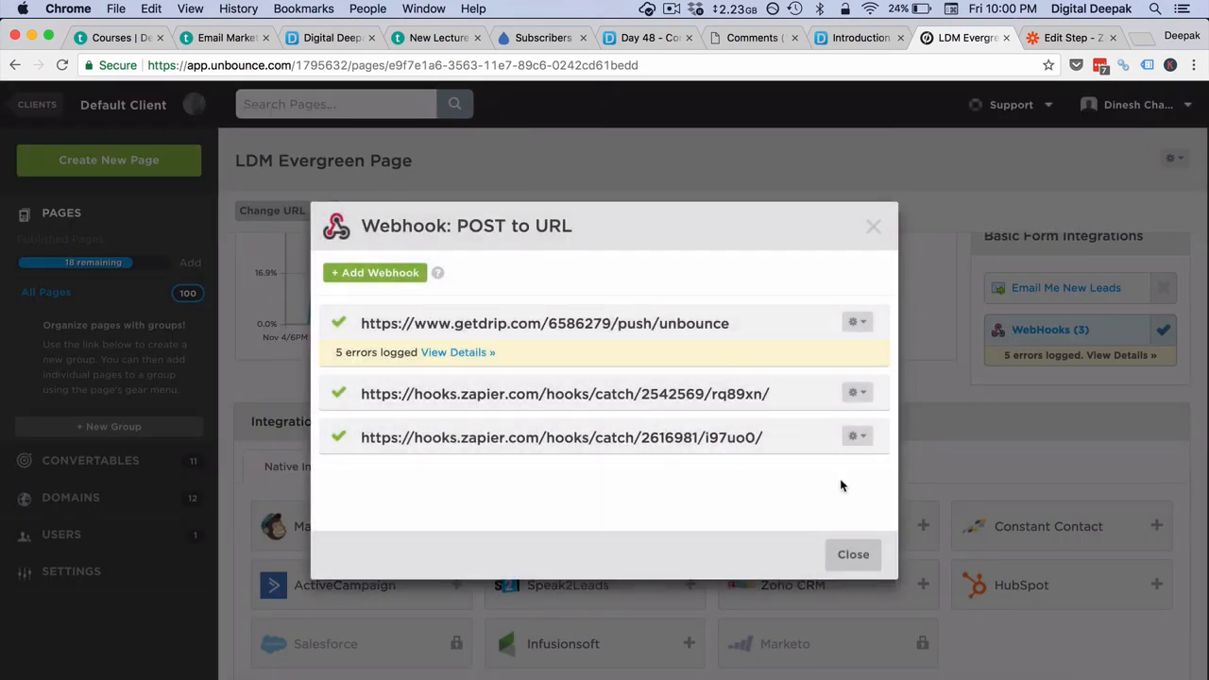
pyautogui.click(383, 274)
pyautogui.click(513, 368)
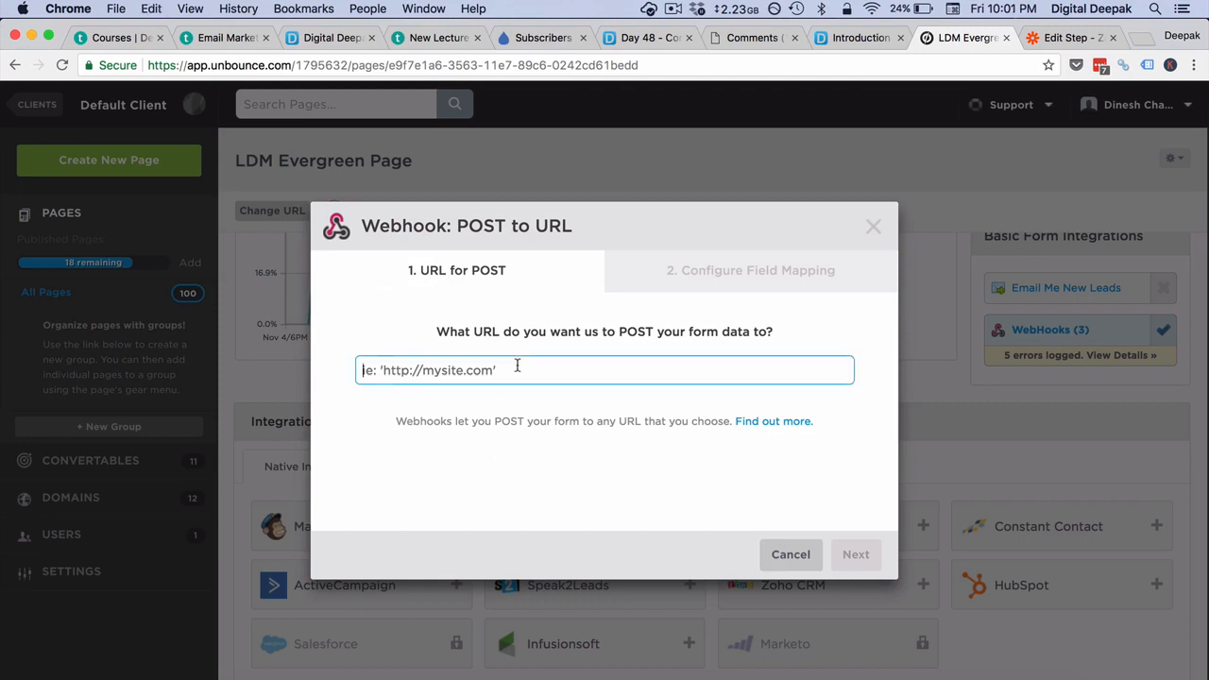
# - Review the form field mapping, save the new webhook and close the webhook list
pyautogui.click(855, 554)
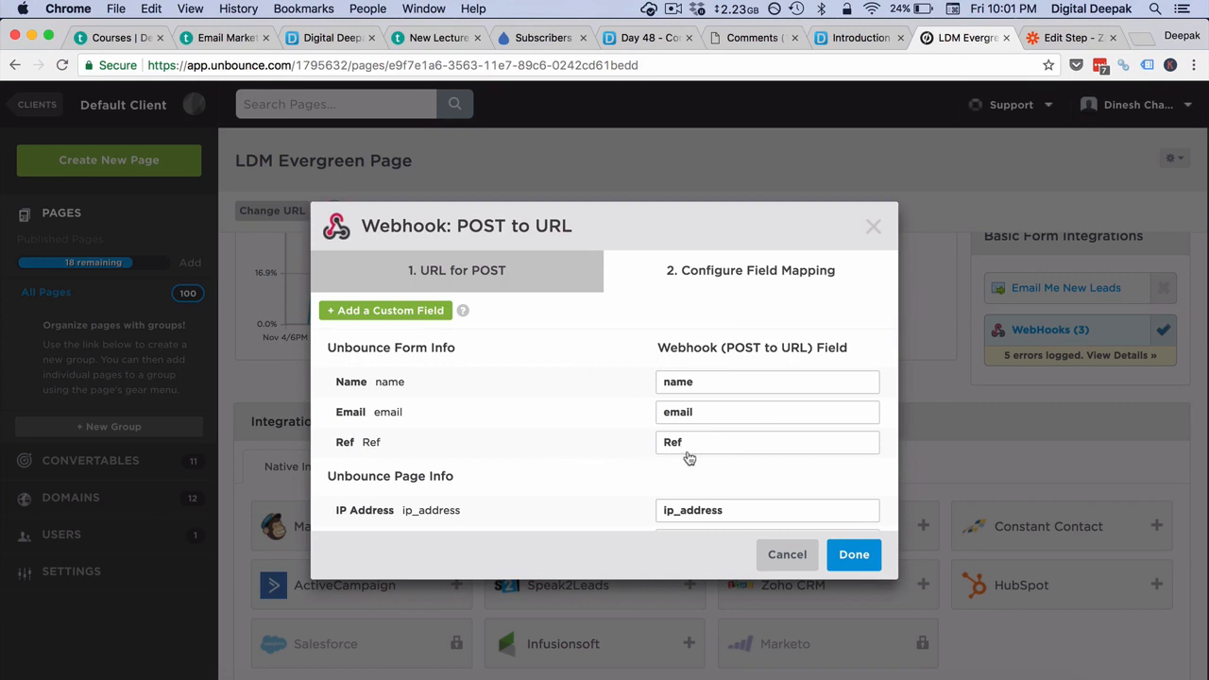
pyautogui.scroll(-2, 685, 458)
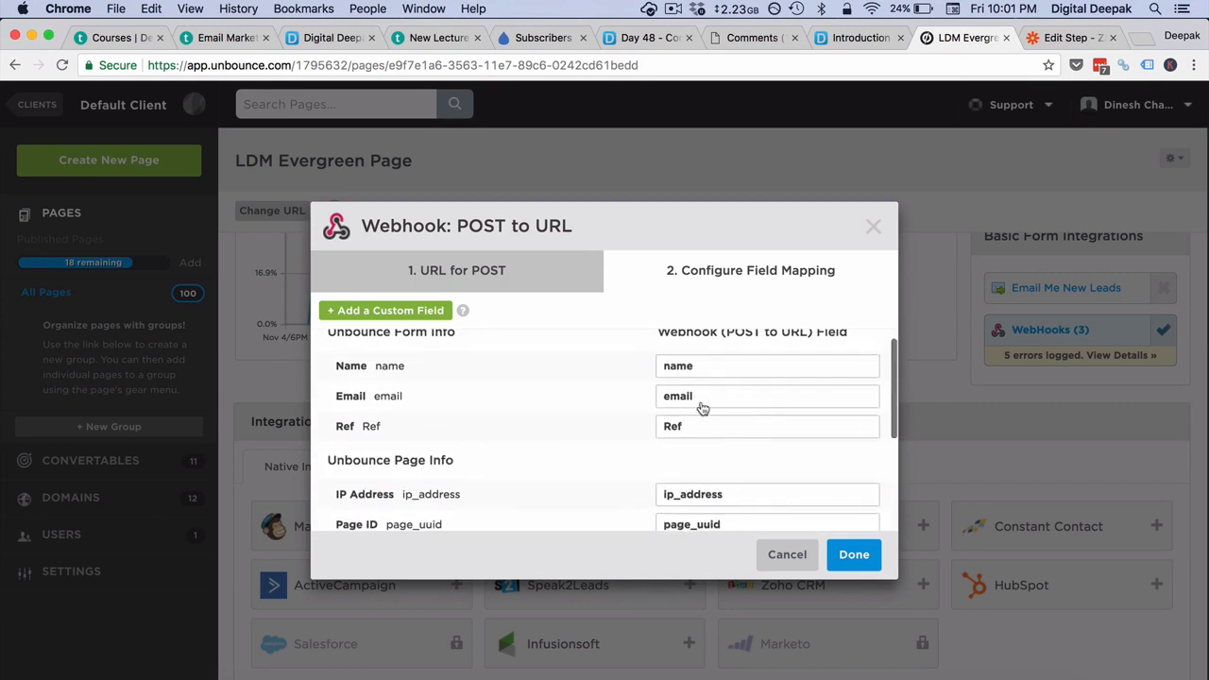
pyautogui.scroll(2, 702, 406)
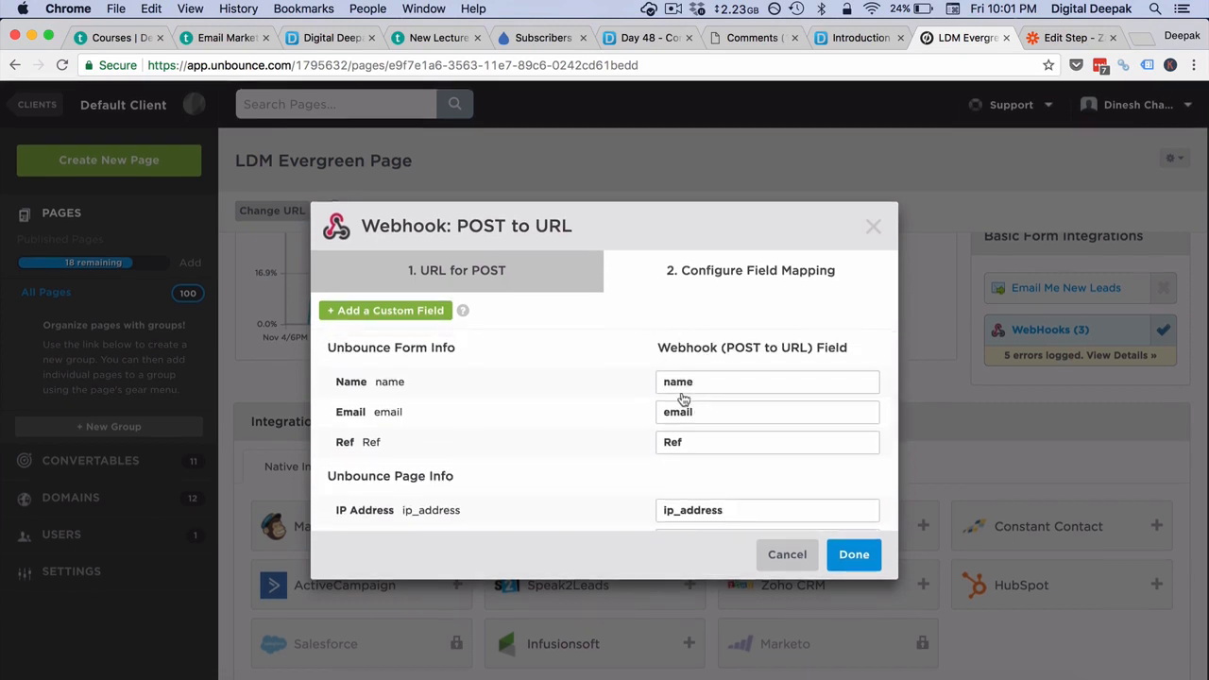
pyautogui.scroll(-4, 688, 405)
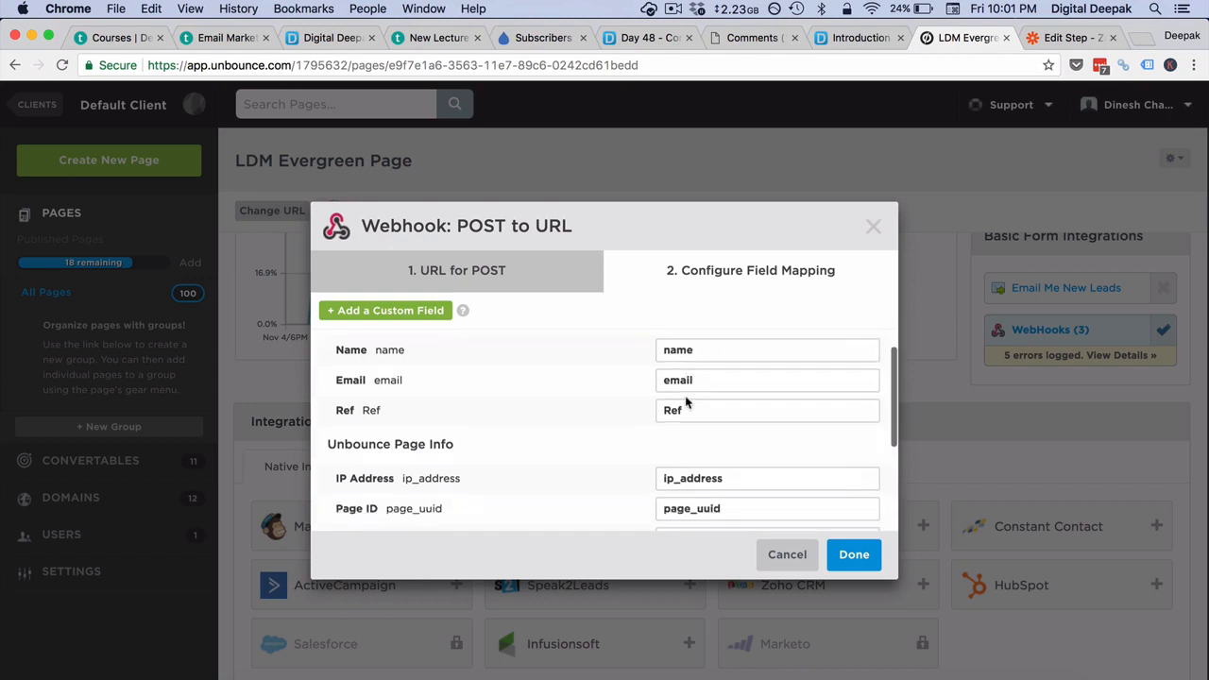
pyautogui.click(851, 555)
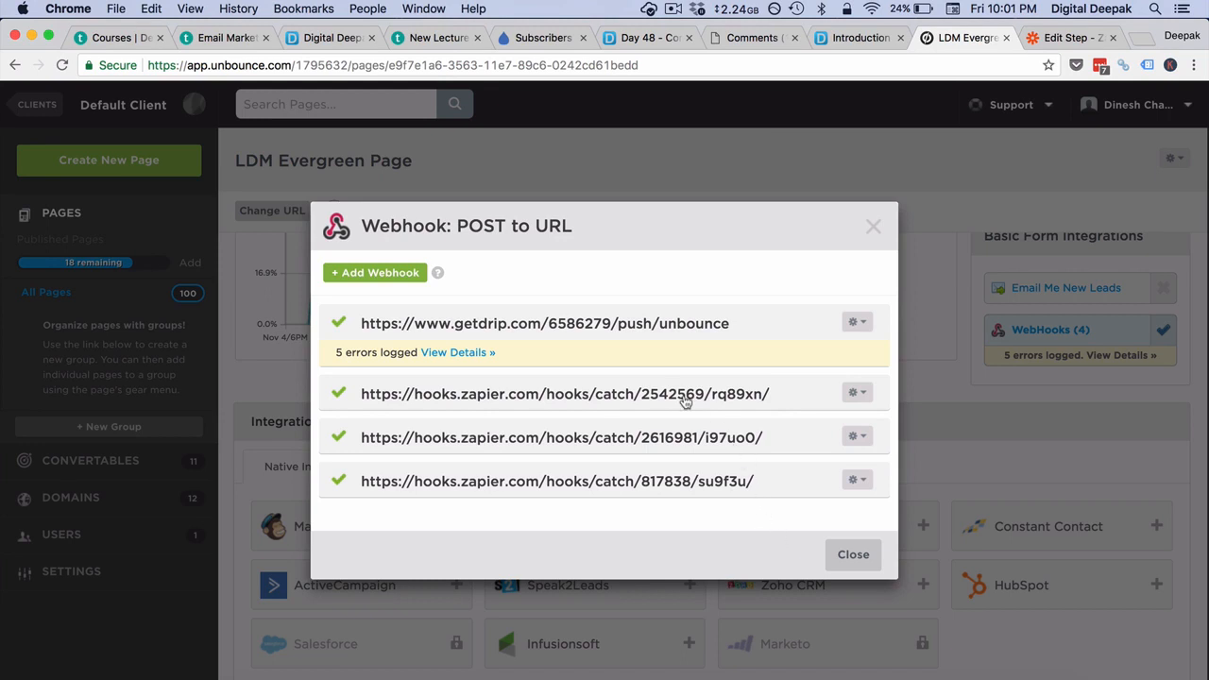
pyautogui.click(848, 555)
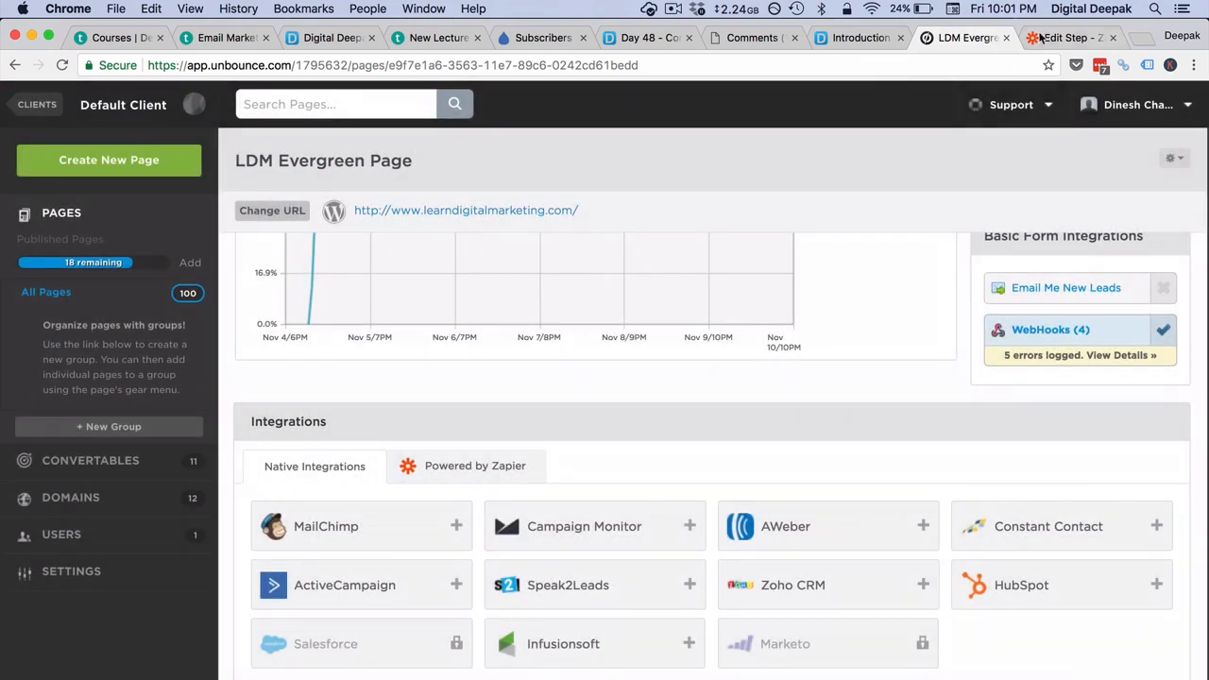
# - Set Zapier's Catch Hook test step listening for a sample hook, then open a new tab
pyautogui.click(1039, 37)
pyautogui.scroll(-3, 903, 472)
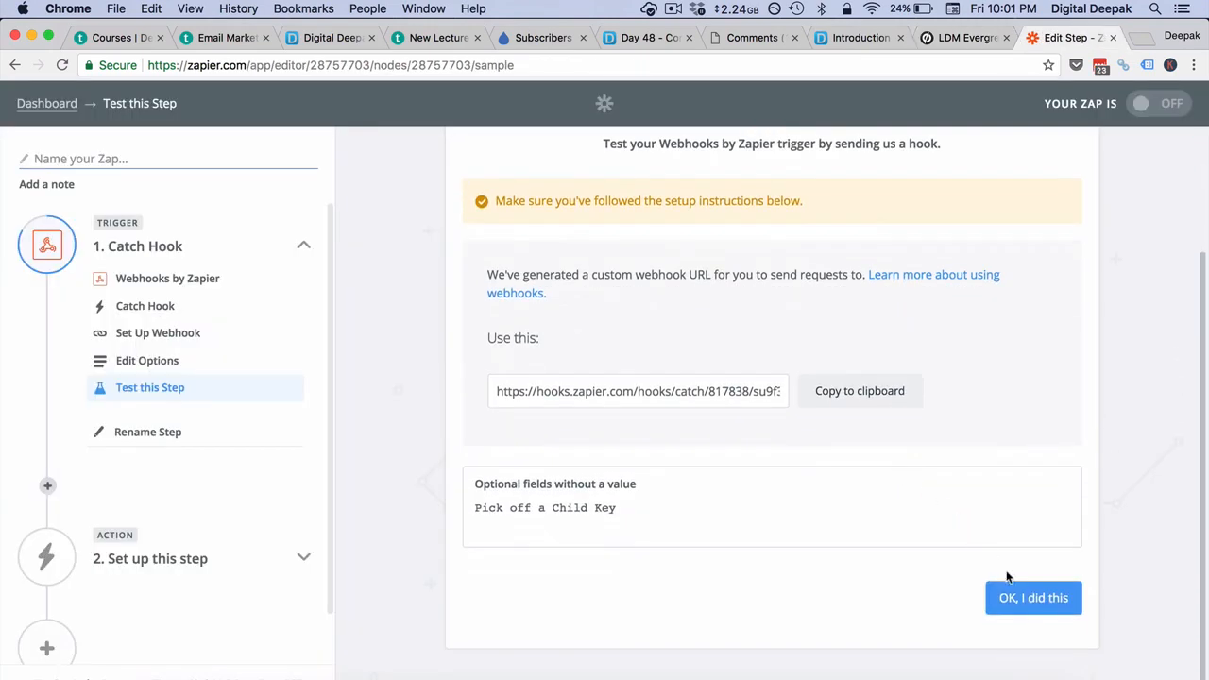
pyautogui.click(1030, 595)
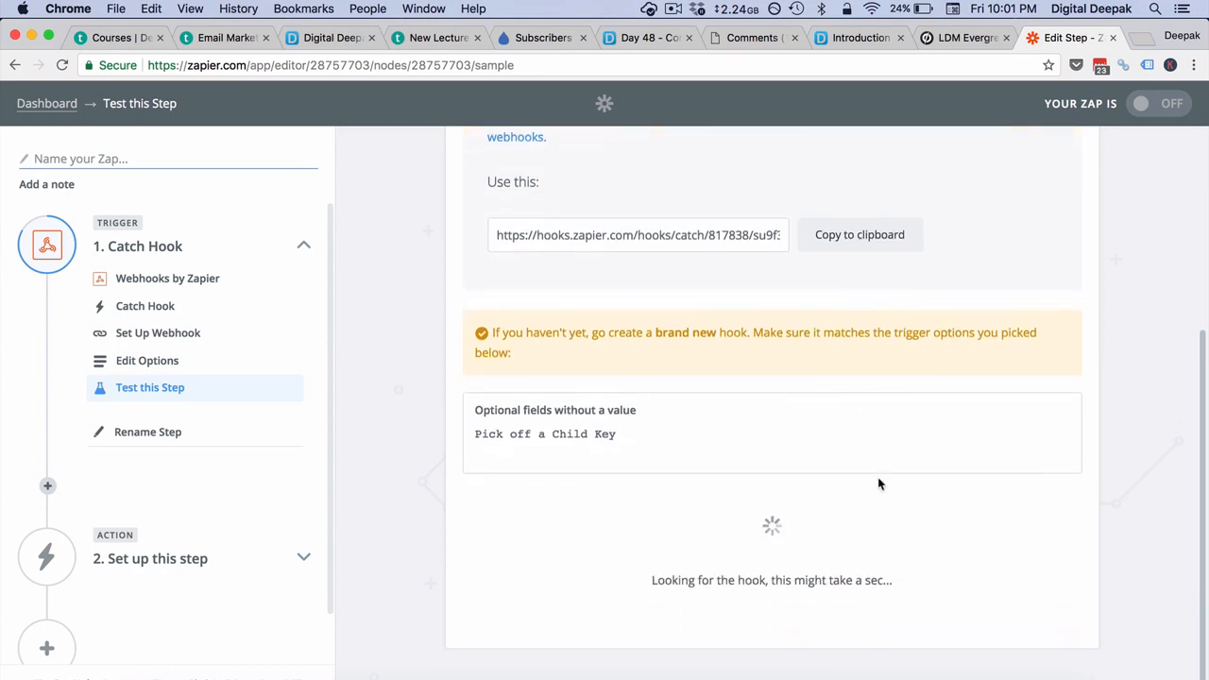
pyautogui.click(1148, 39)
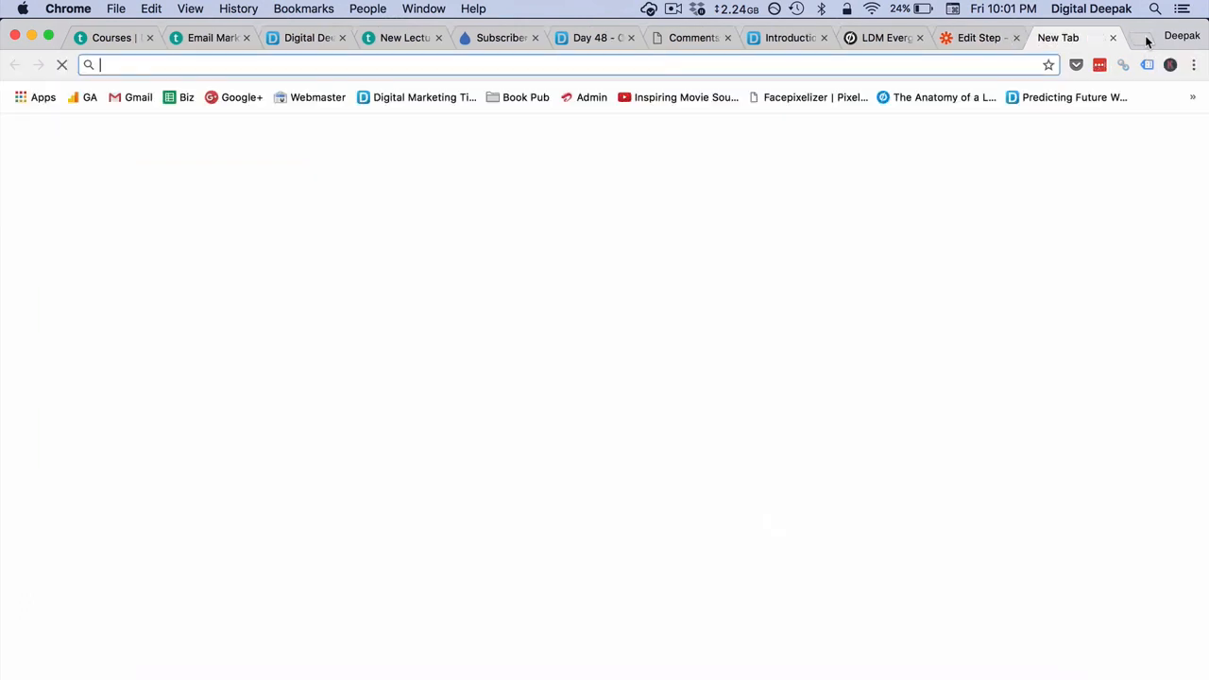
pyautogui.write('www.lea')
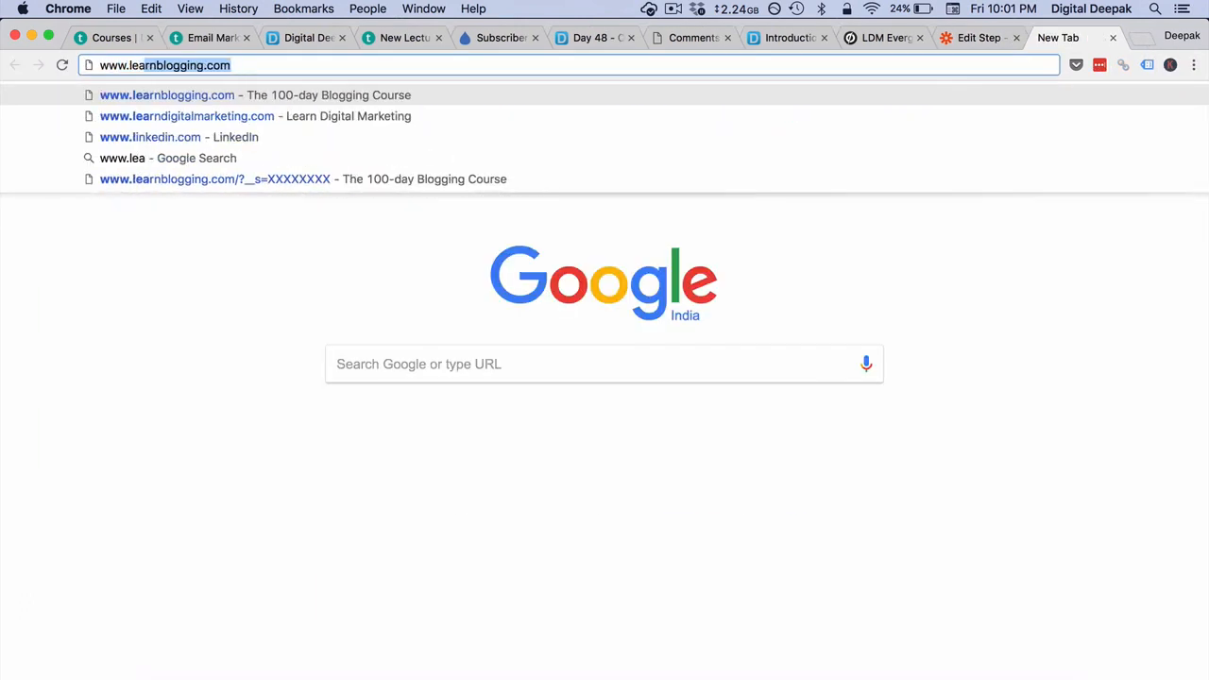
pyautogui.press('Down')
pyautogui.press('Return')
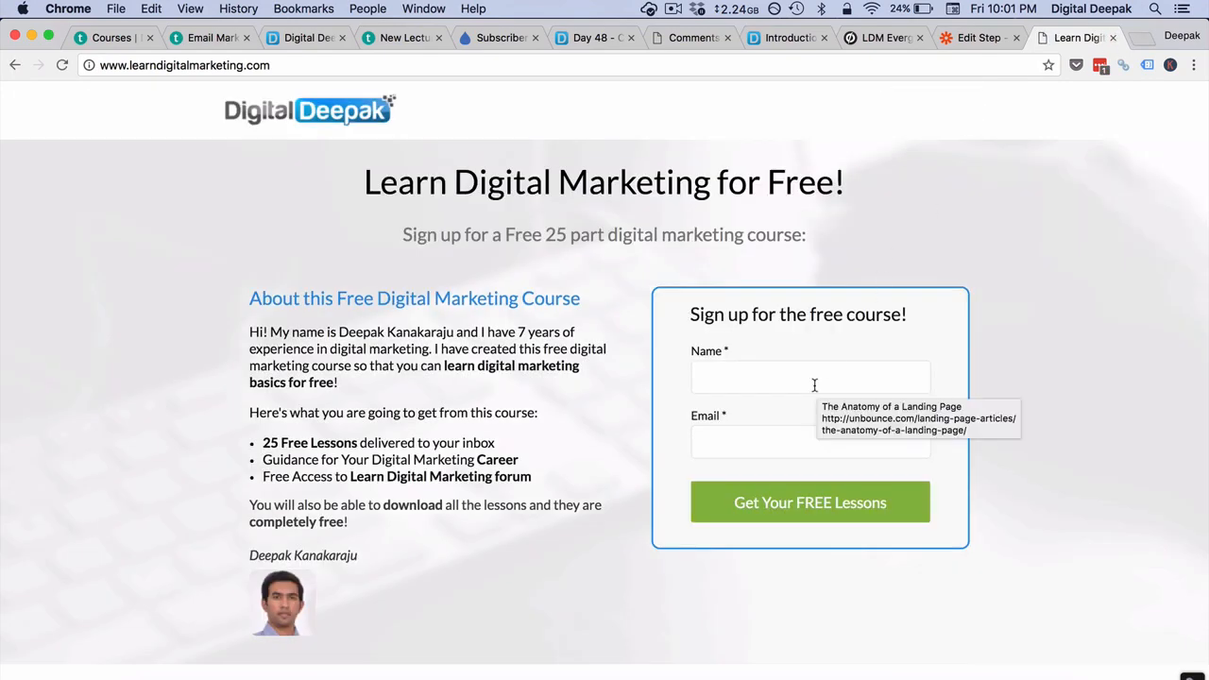
# - Submit a test sign-up with a name and email via 'Get Your FREE Lessons'
pyautogui.click(815, 384)
pyautogui.write('Deepak')
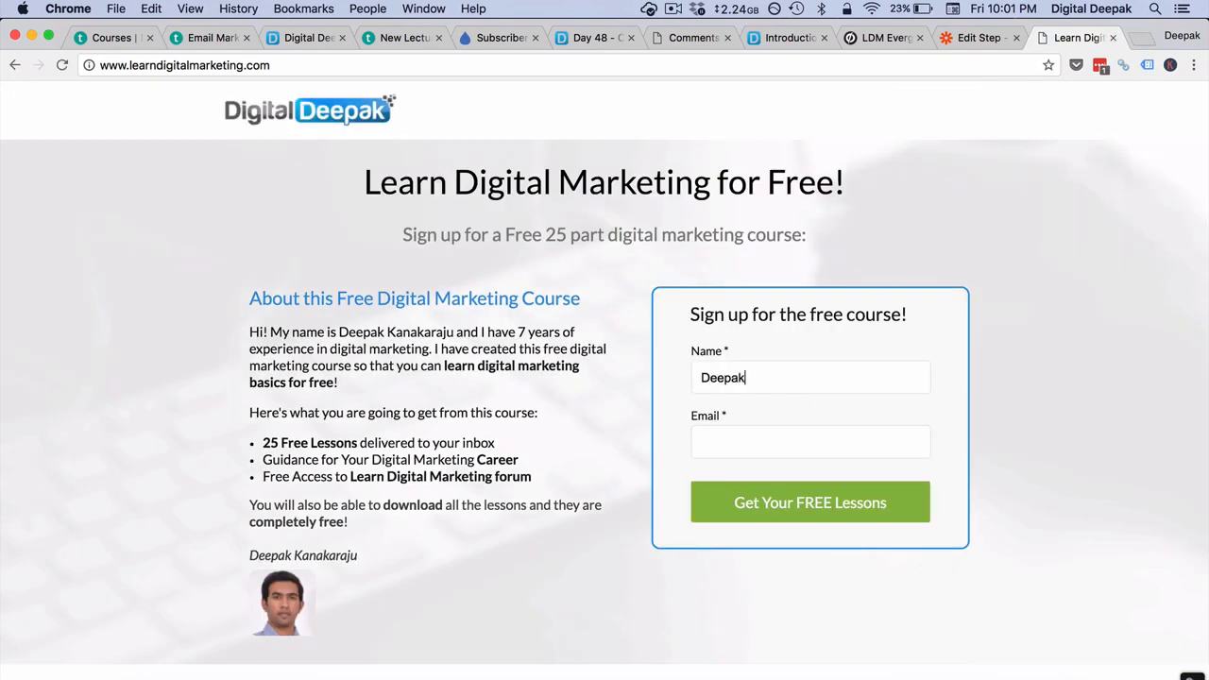
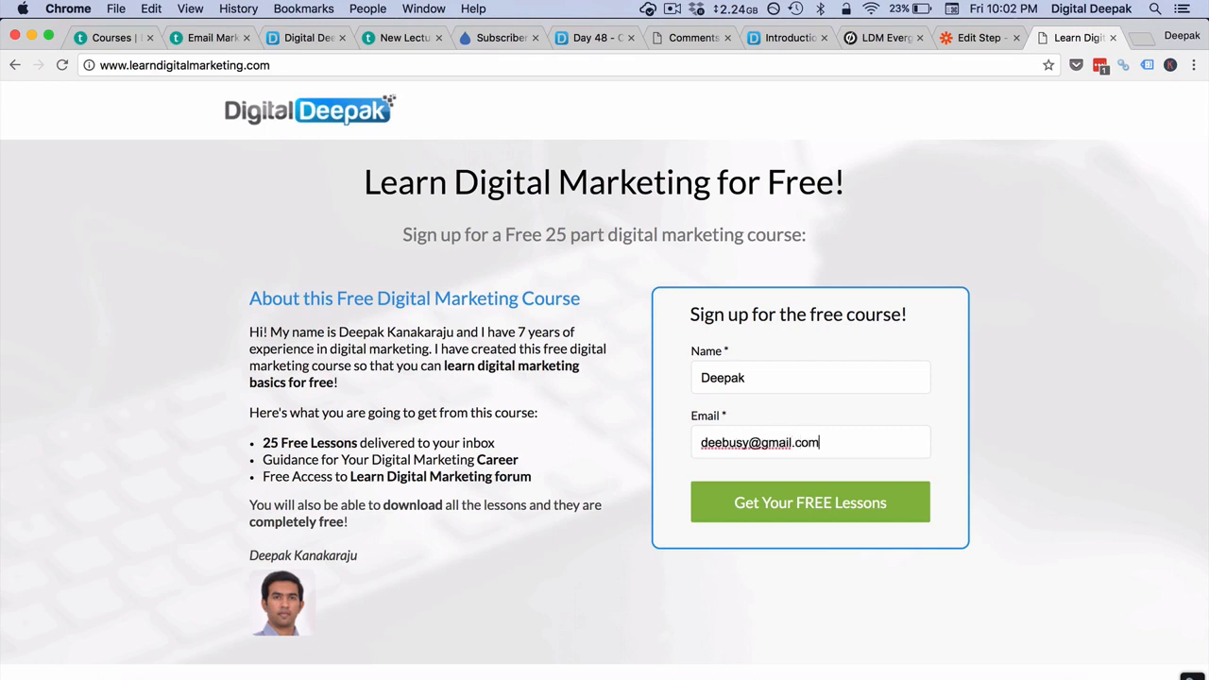
pyautogui.click(812, 499)
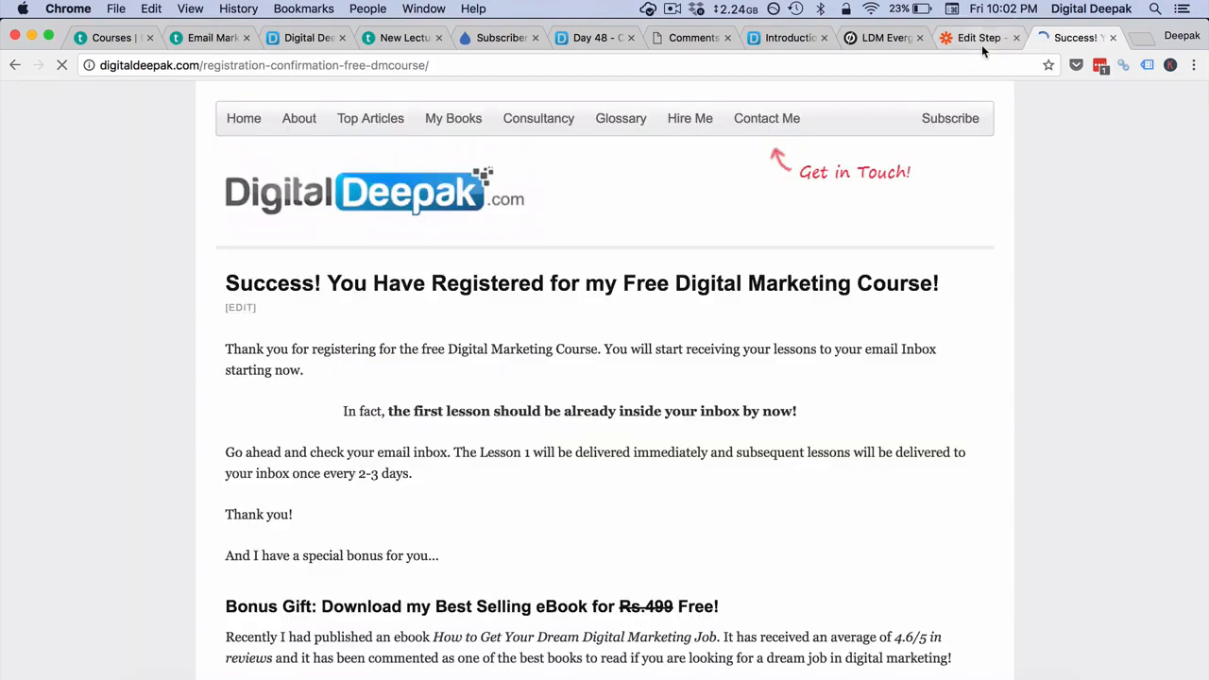
# - Check the Catch Hook's received sample data, including the submitted email, and continue to the action step
pyautogui.click(982, 45)
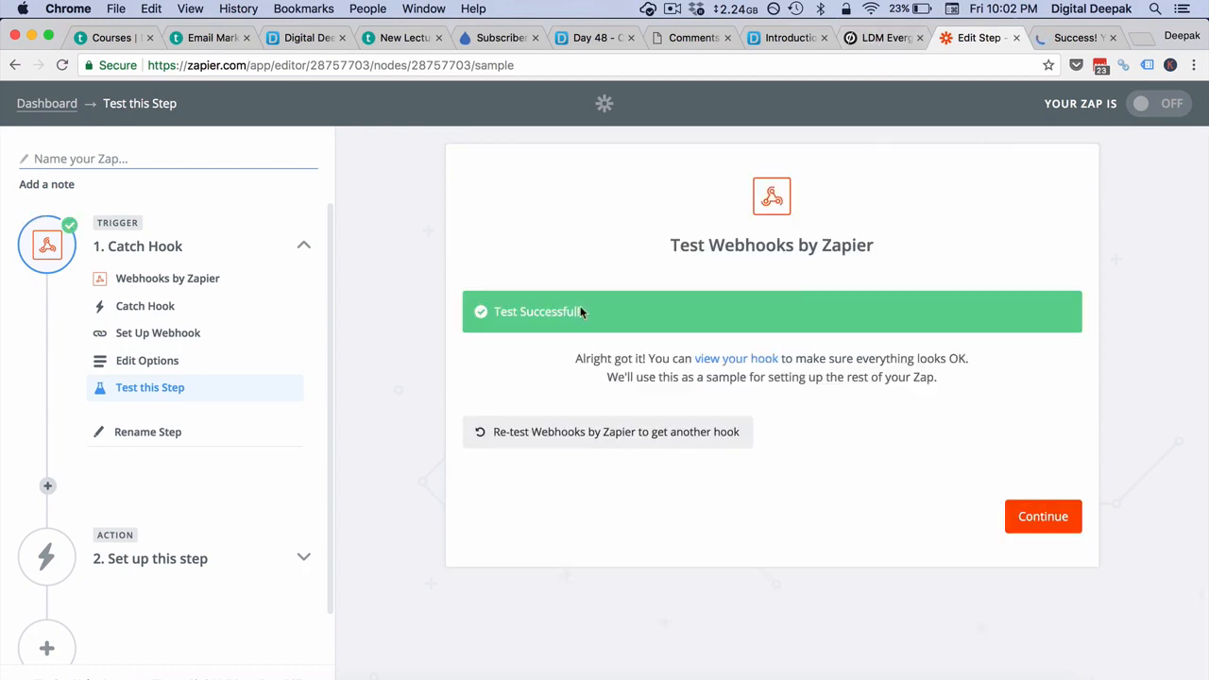
pyautogui.click(748, 358)
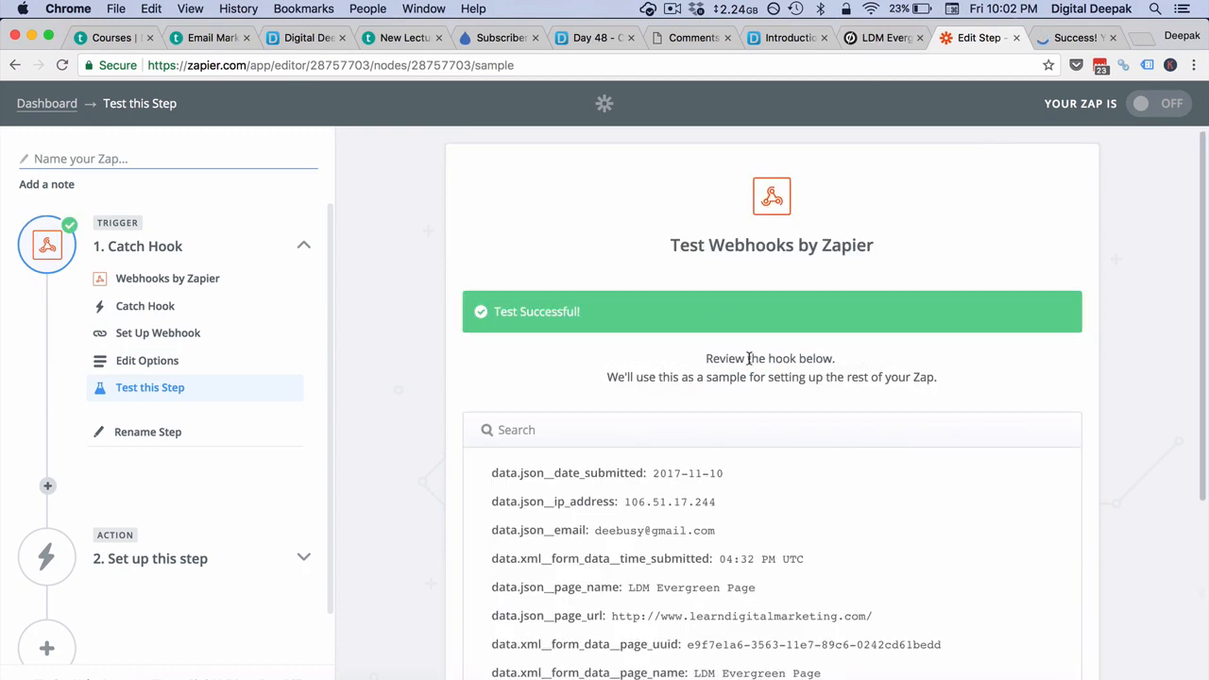
pyautogui.scroll(-5, 737, 446)
pyautogui.scroll(-5, 737, 446)
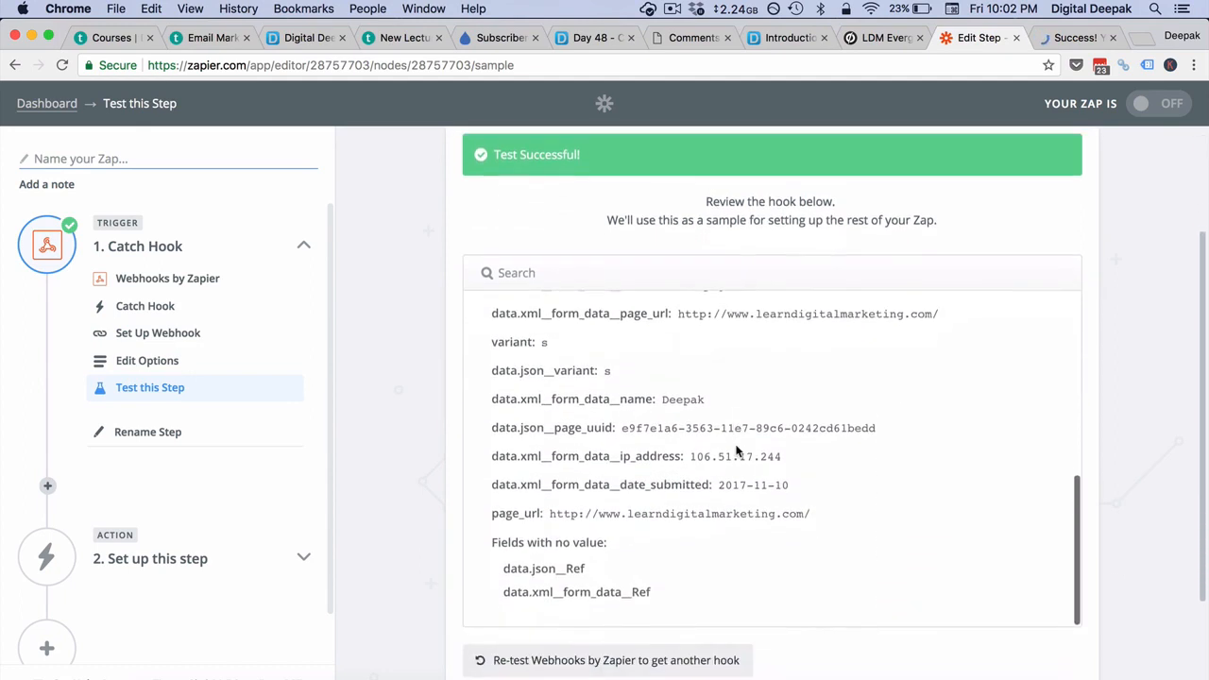
pyautogui.scroll(10, 737, 452)
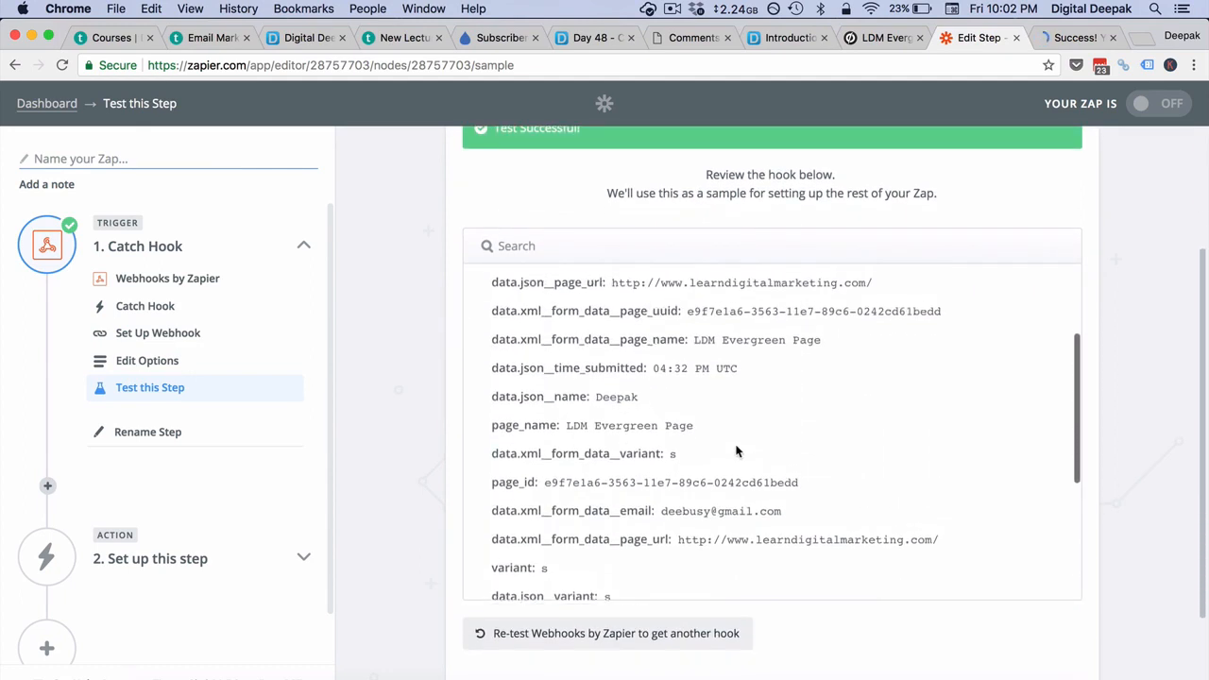
pyautogui.scroll(2, 737, 451)
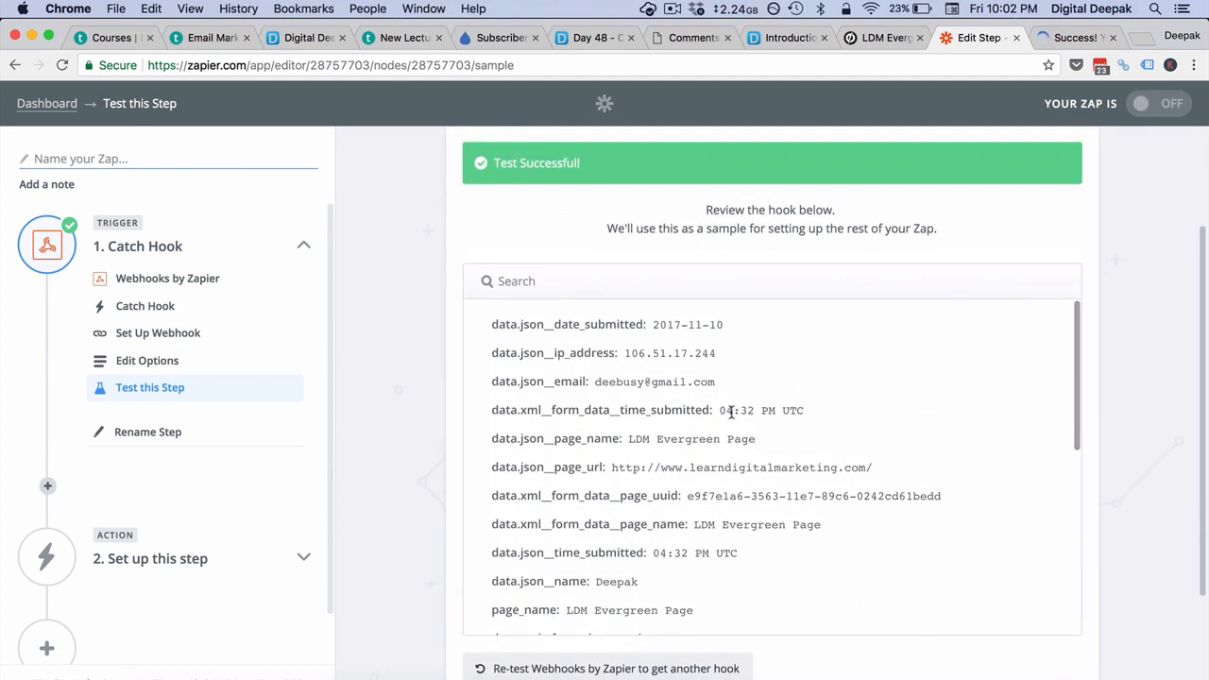
pyautogui.moveTo(723, 384); pyautogui.dragTo(594, 382)
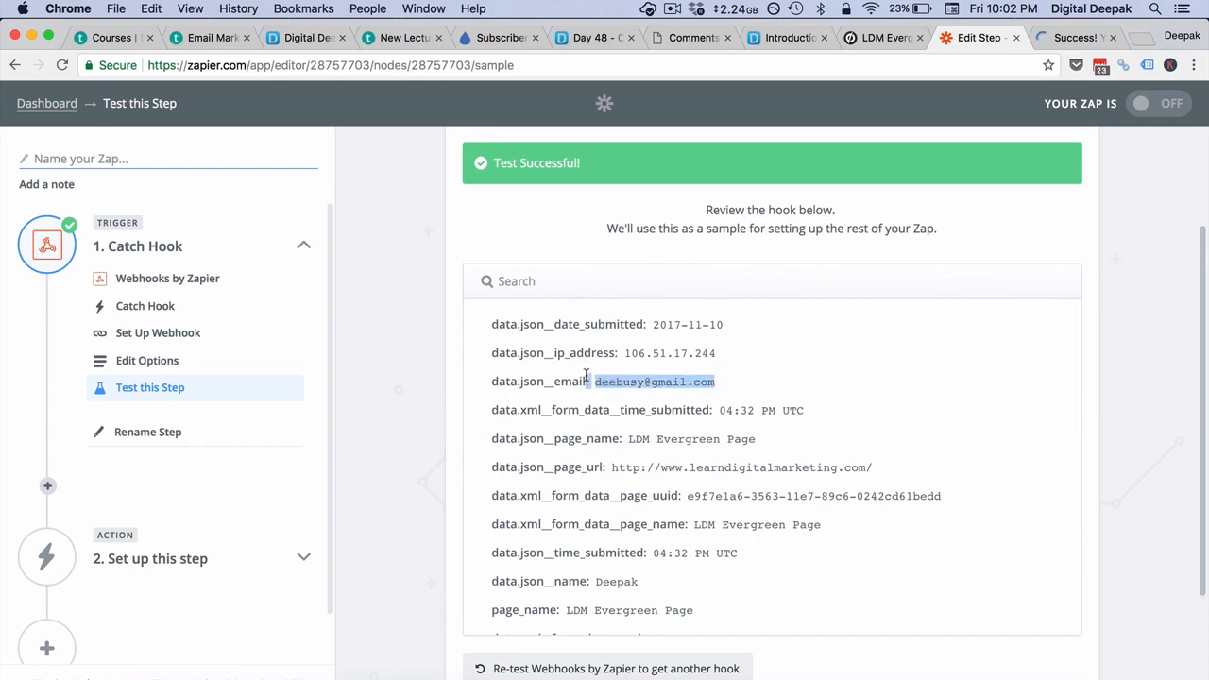
pyautogui.click(820, 378)
pyautogui.scroll(-10, 820, 378)
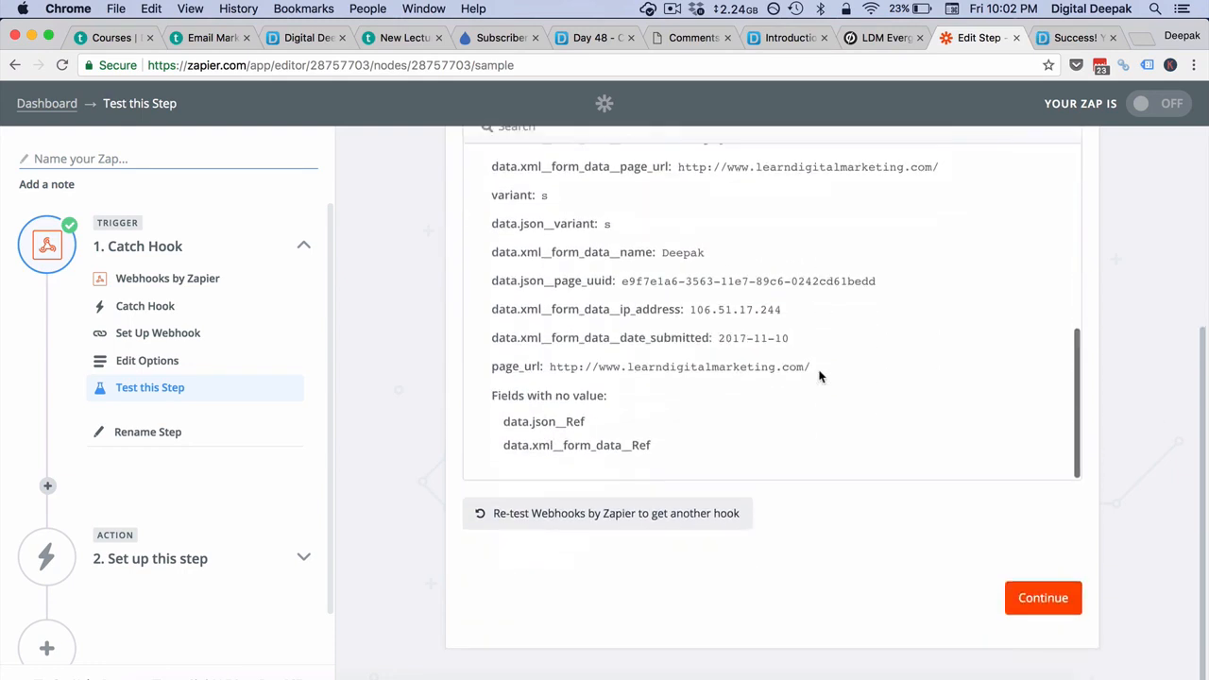
pyautogui.click(1020, 590)
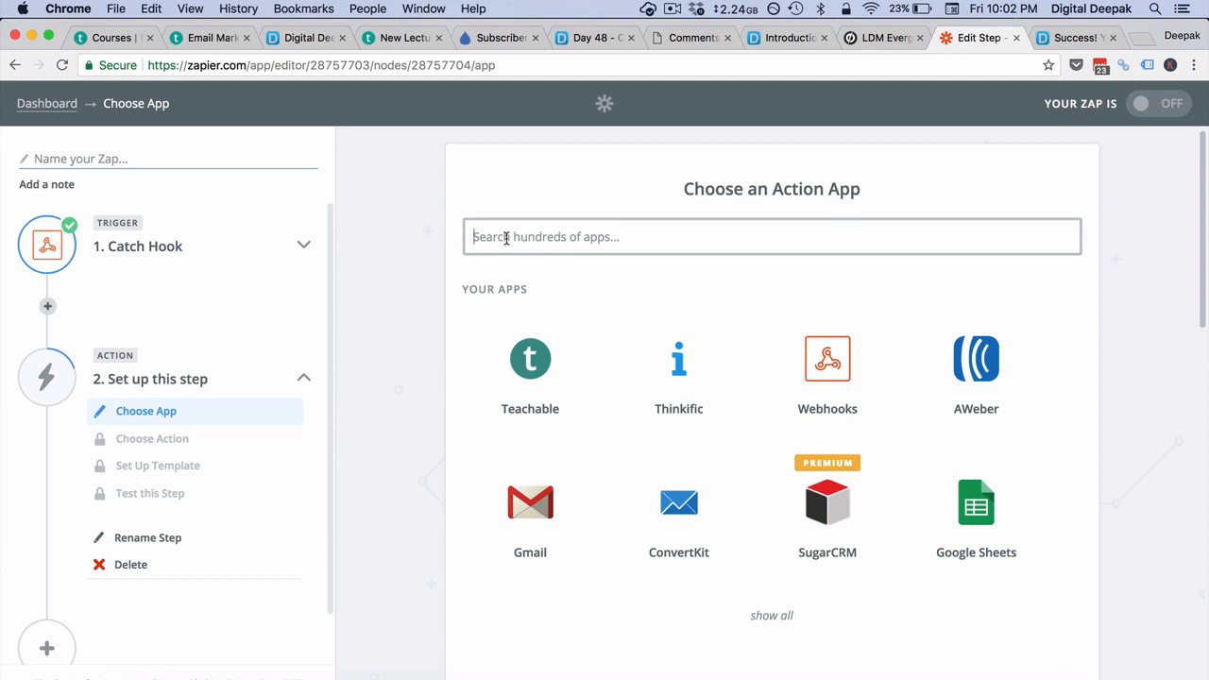
# - Search 'google' instead of 'drip', pick Google Sheets with Create Spreadsheet Row, and save
pyautogui.click(507, 238)
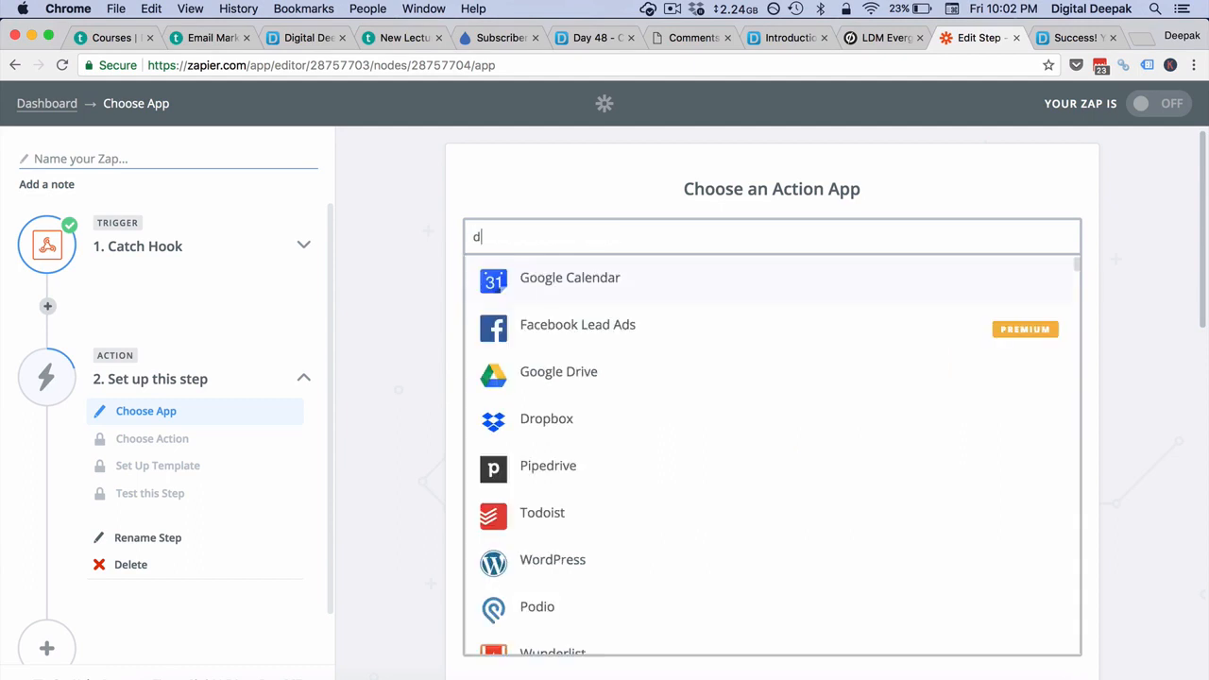
pyautogui.write('drip')
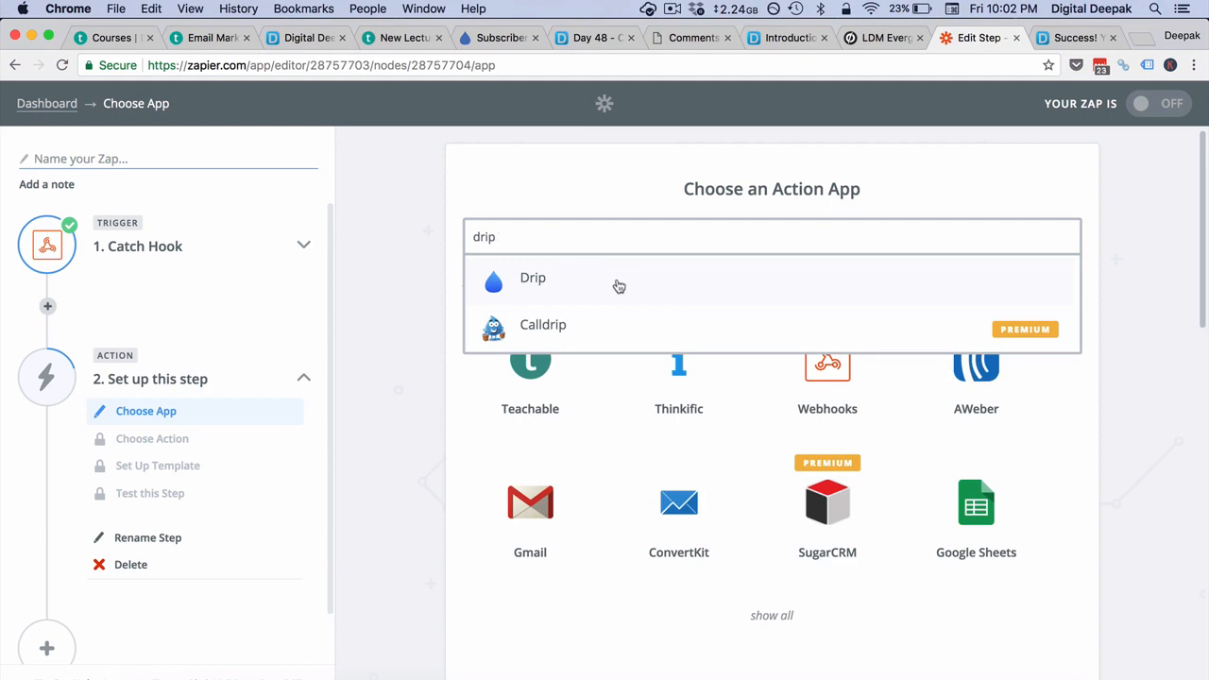
pyautogui.doubleClick(544, 240)
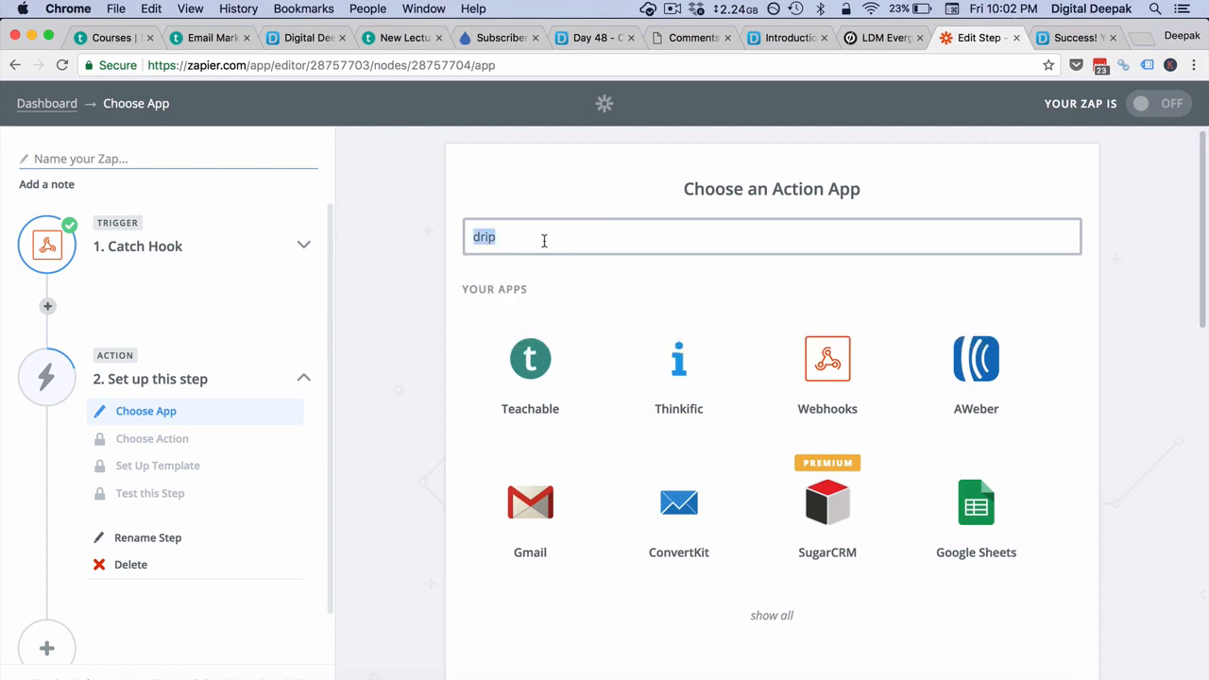
pyautogui.write('google')
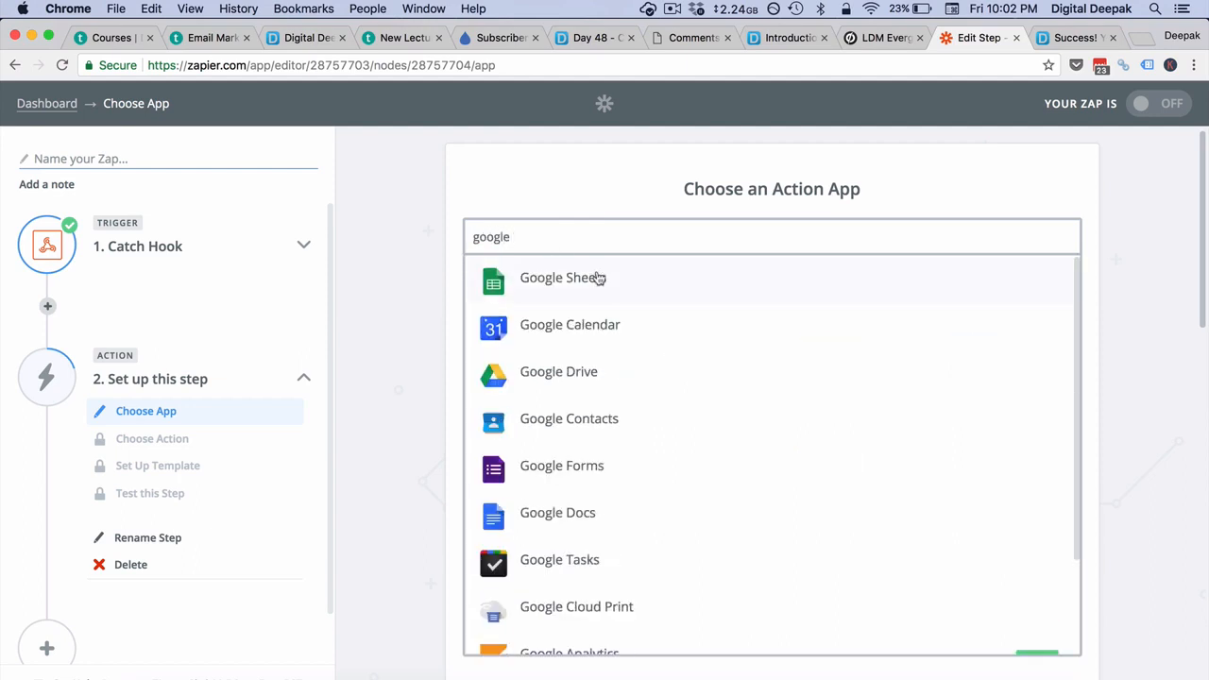
pyautogui.click(599, 278)
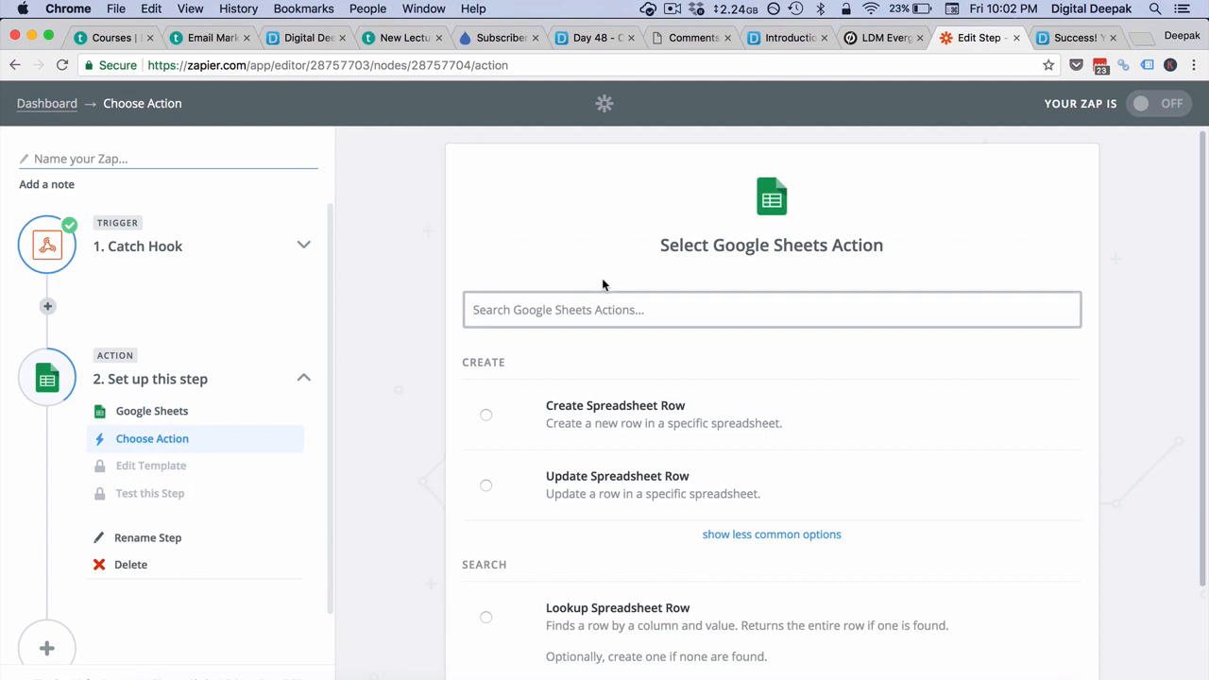
pyautogui.scroll(-2, 368, 371)
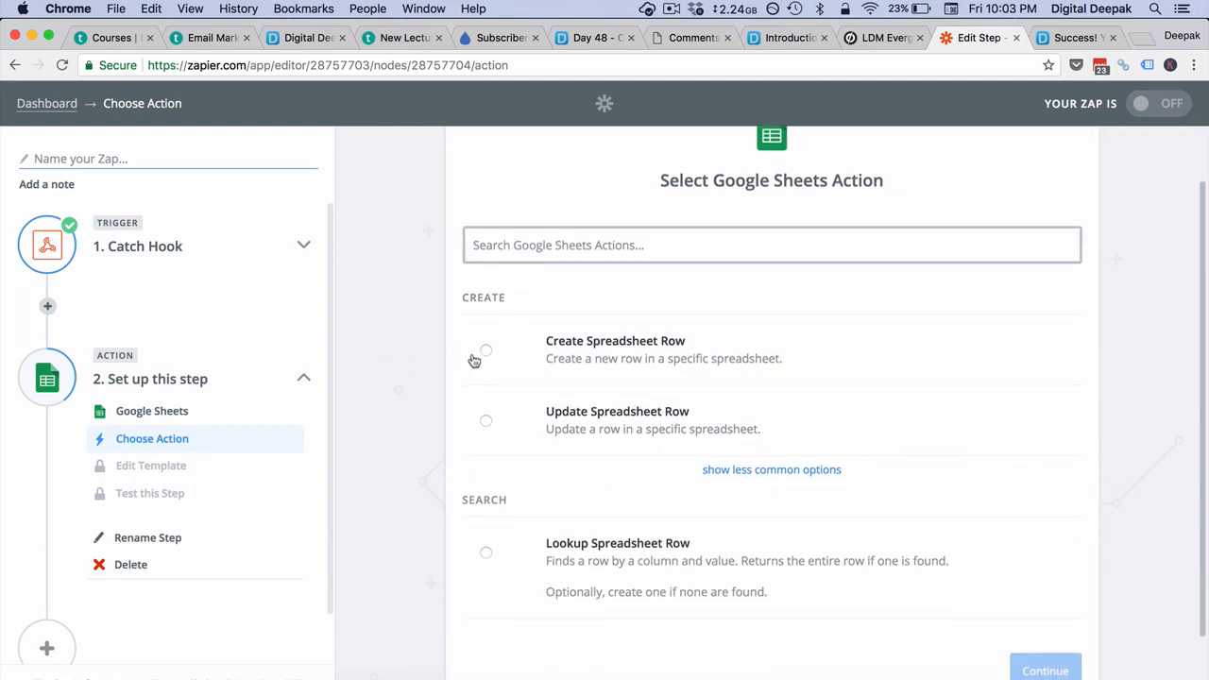
pyautogui.click(564, 360)
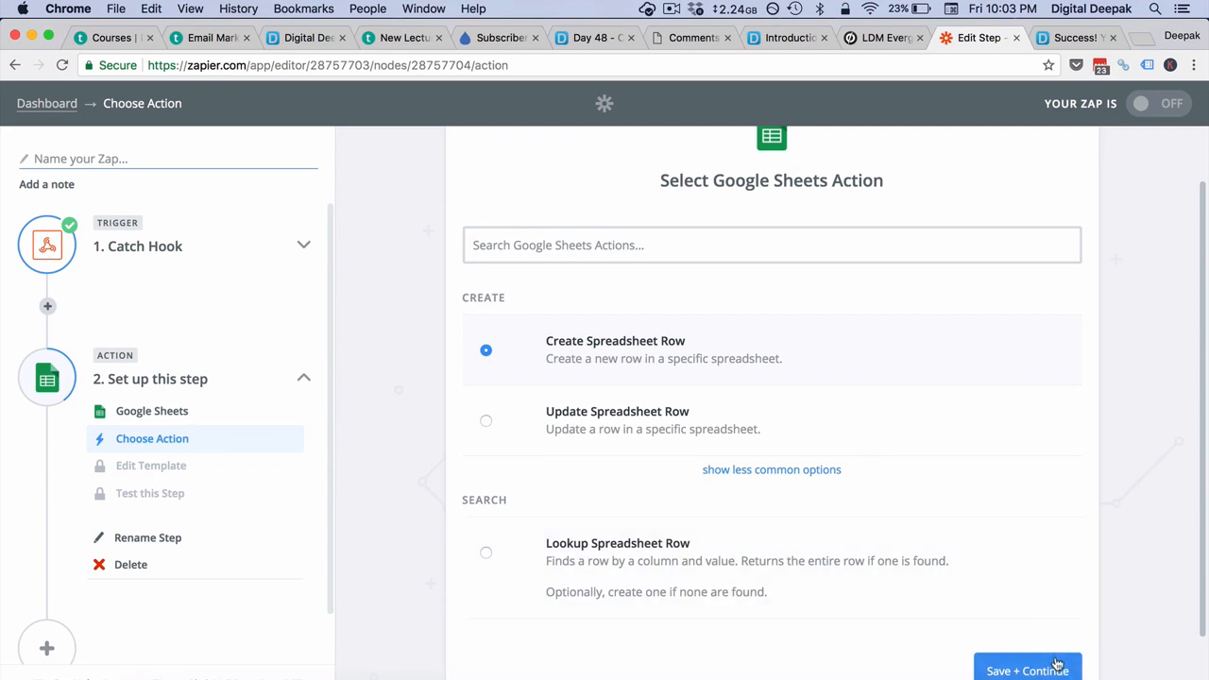
pyautogui.click(1057, 667)
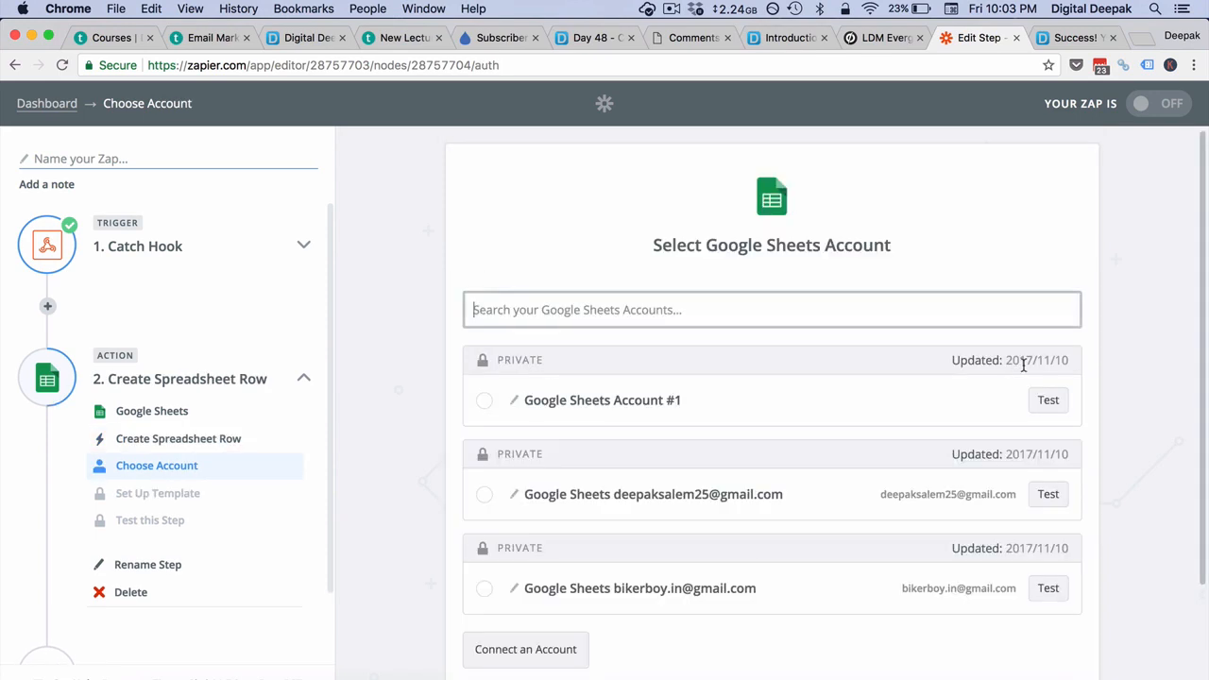
# - Link the second Google Sheets account, then browse the spreadsheet list and close it unselected
pyautogui.scroll(-2, 1024, 365)
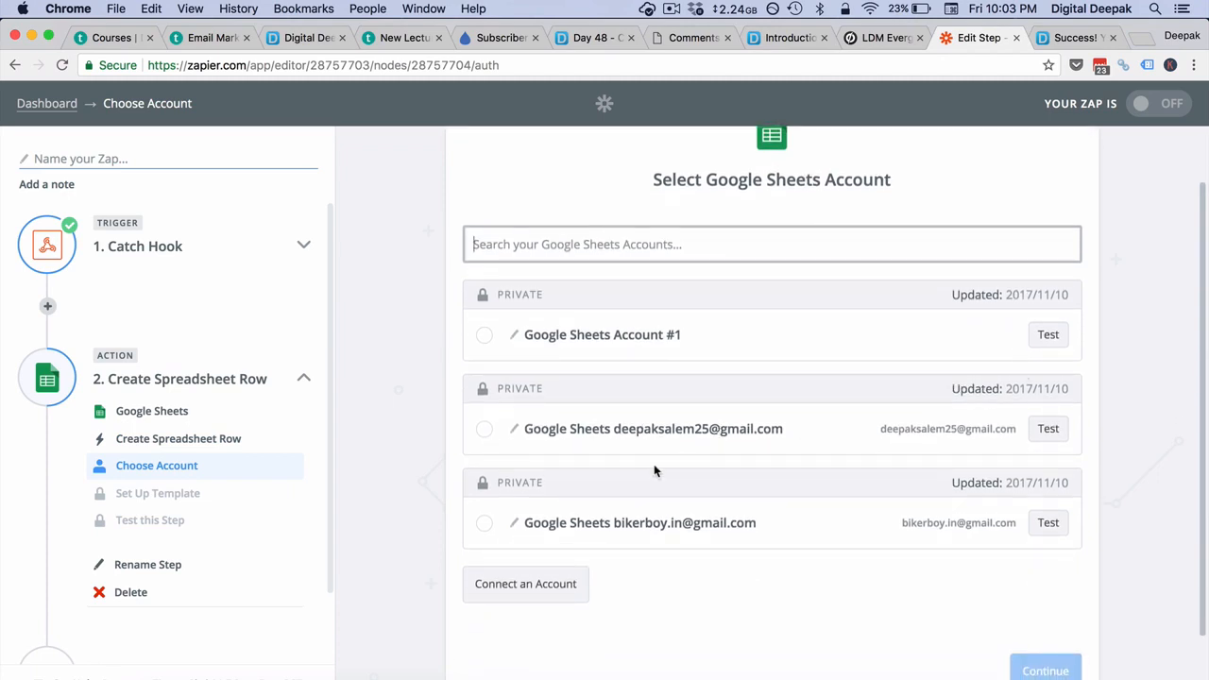
pyautogui.click(487, 434)
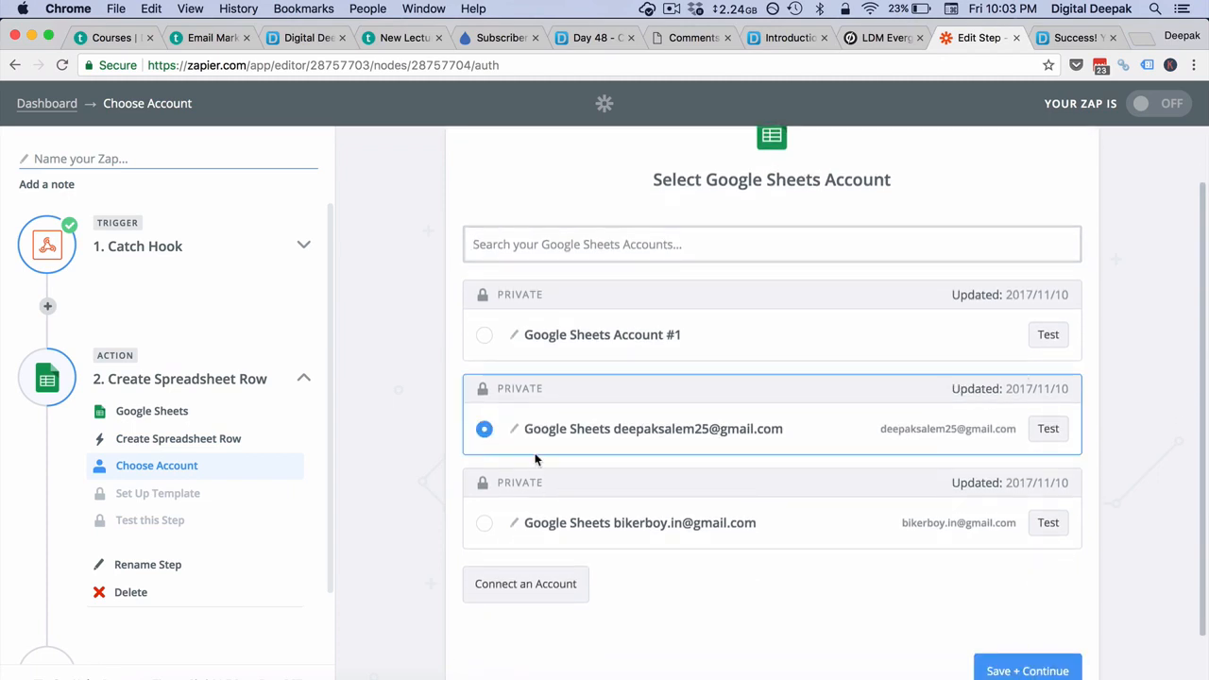
pyautogui.click(1022, 671)
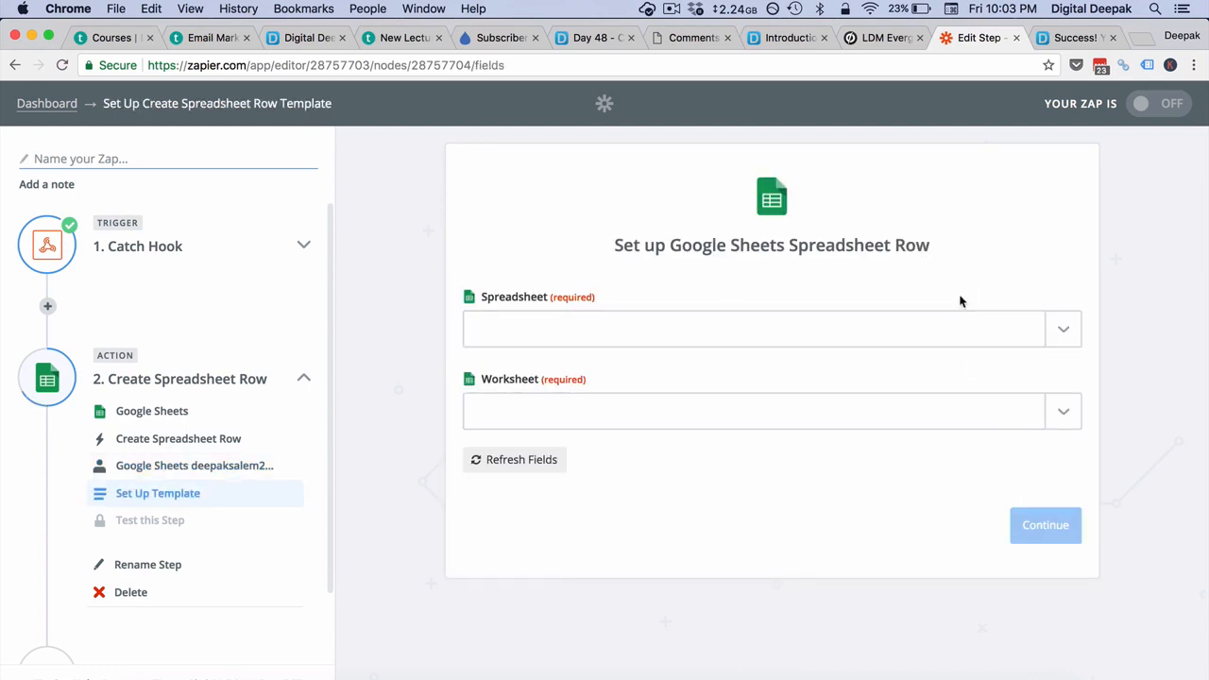
pyautogui.click(844, 342)
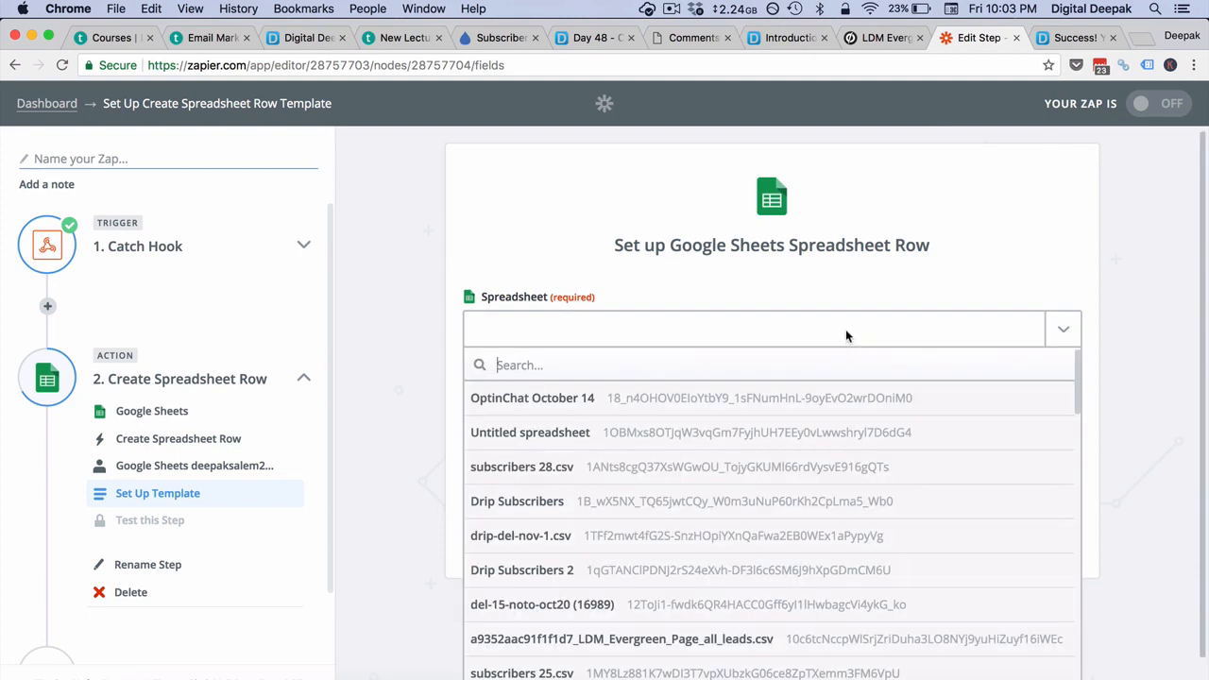
pyautogui.click(662, 285)
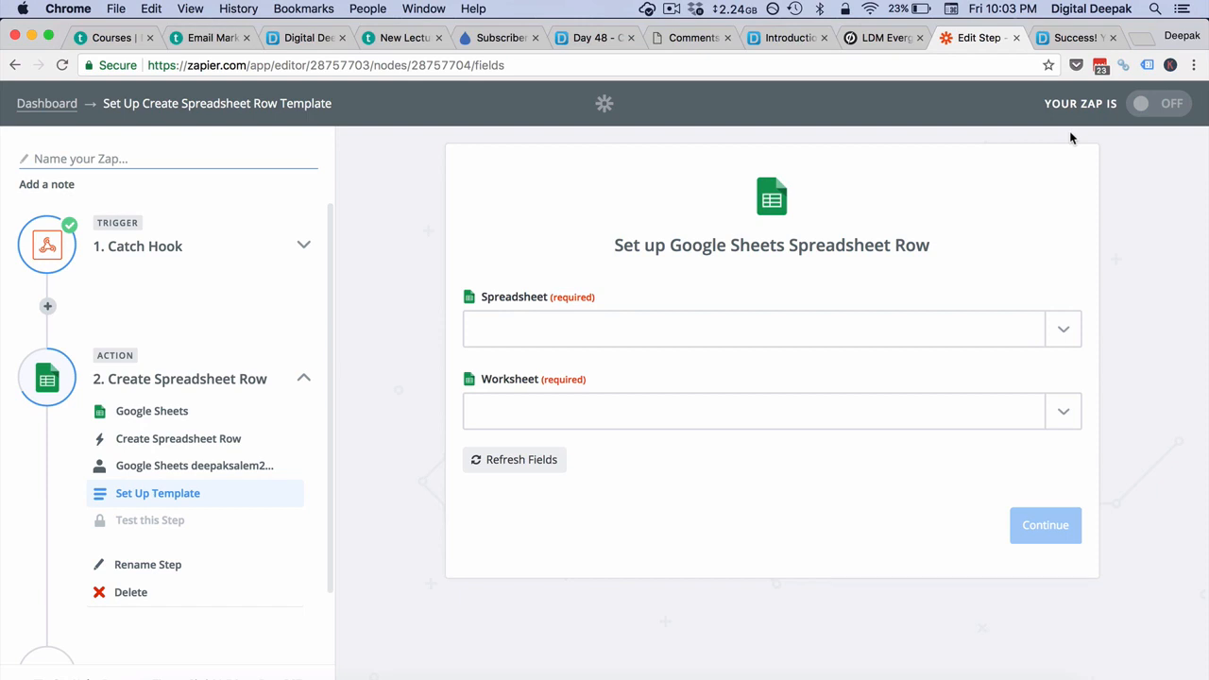
# - Go to Google Drive in a new tab and create a new Google Sheets spreadsheet
pyautogui.click(1143, 40)
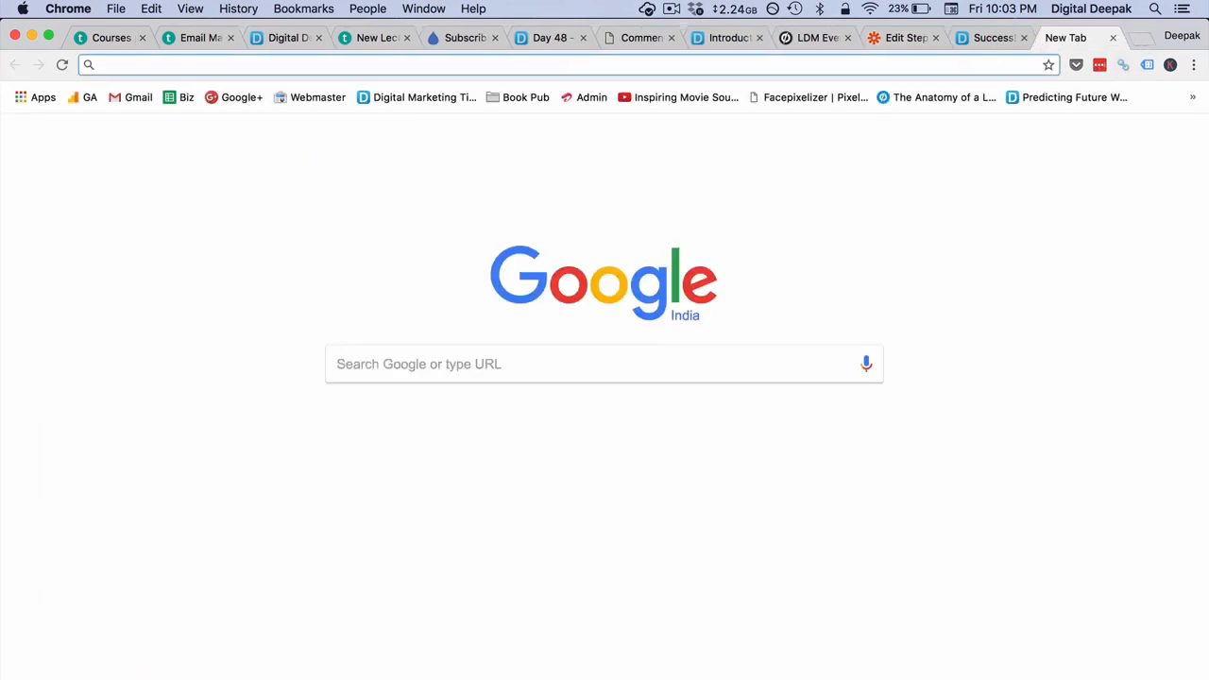
pyautogui.write('drive')
pyautogui.press('Return')
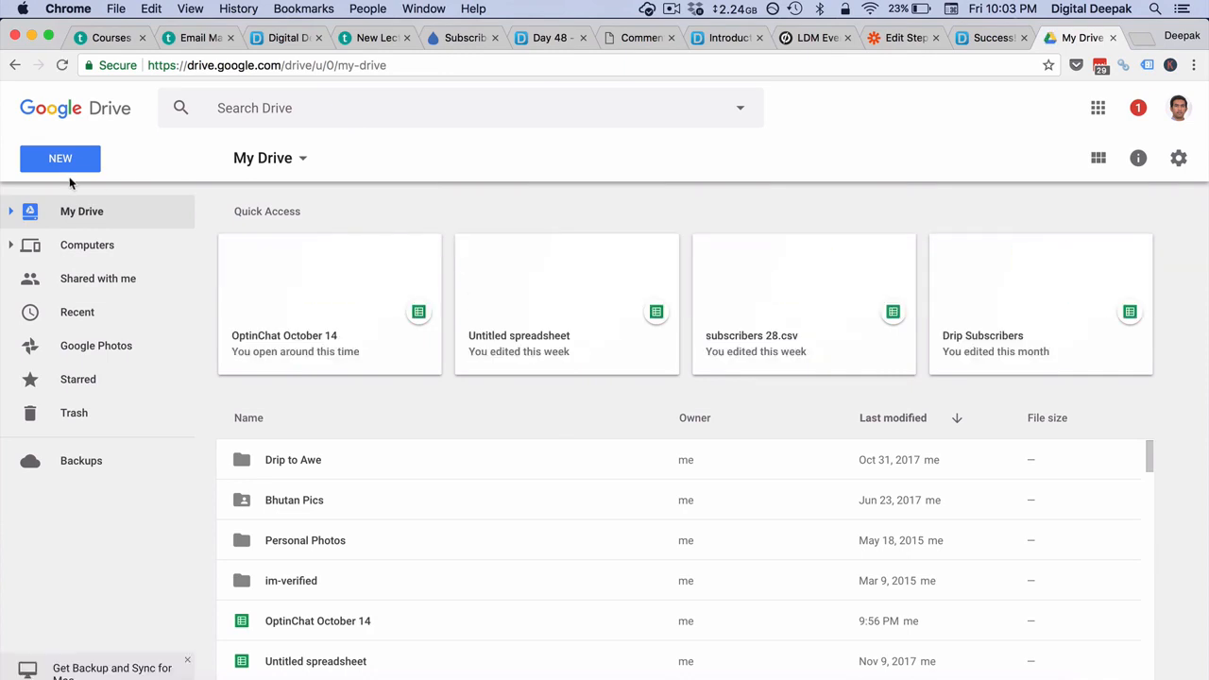
pyautogui.click(65, 167)
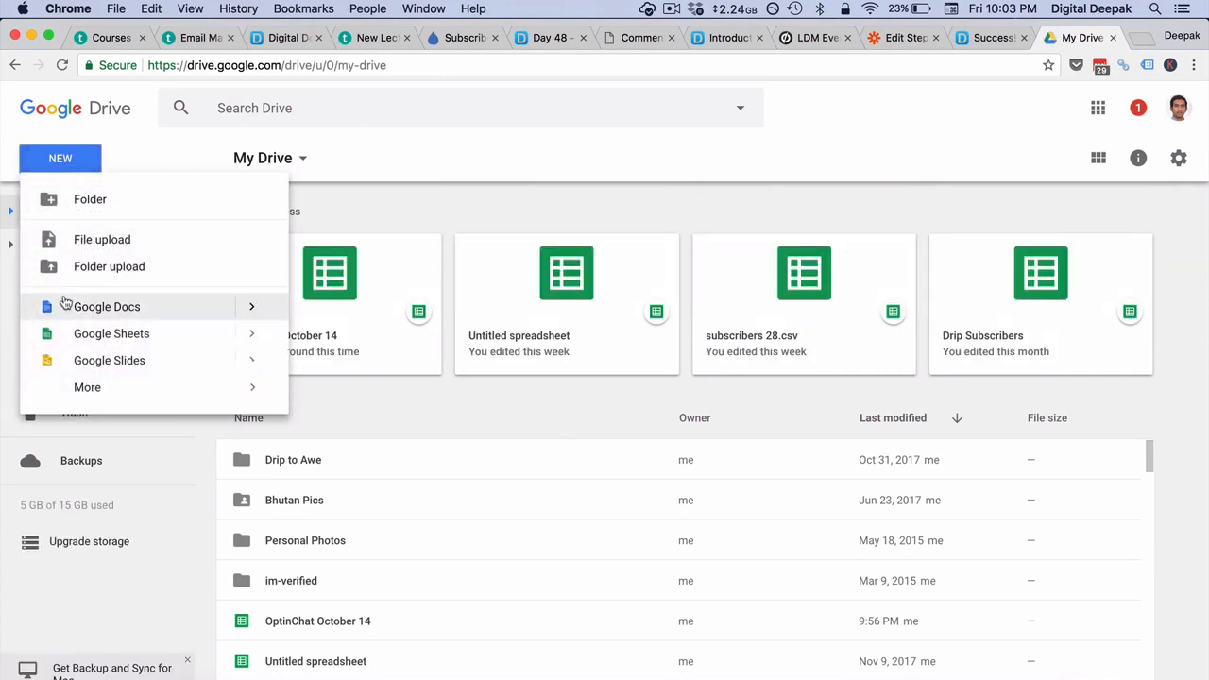
pyautogui.click(122, 332)
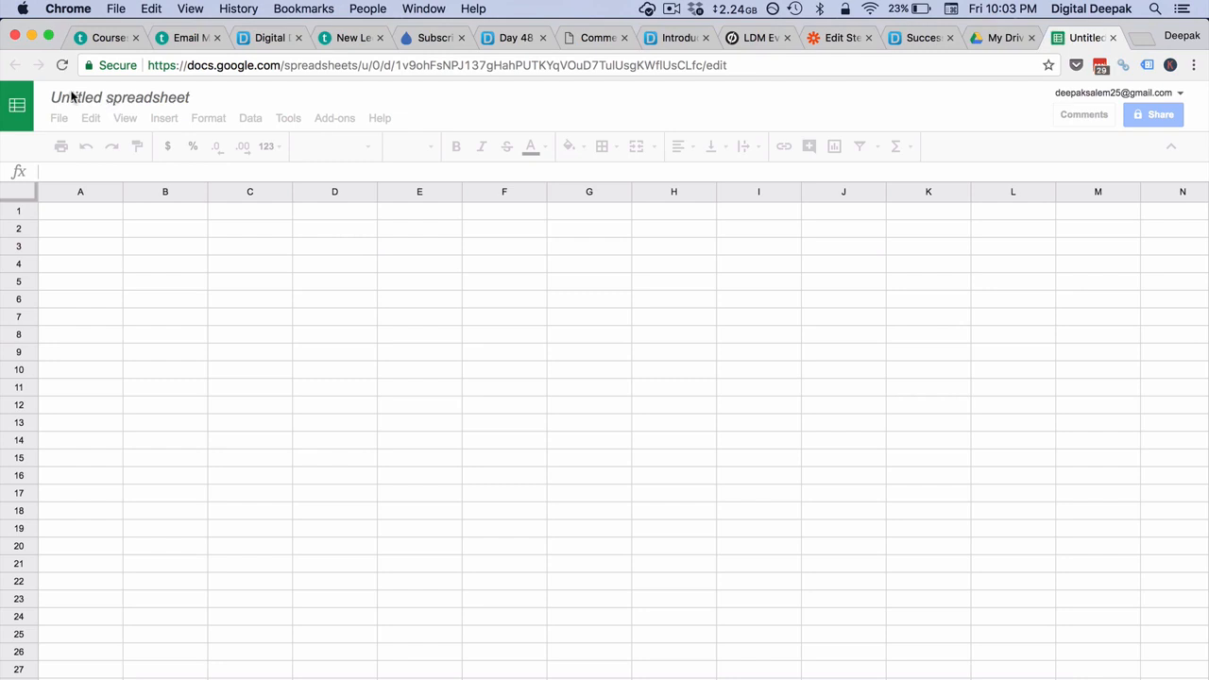
# - Rename the untitled spreadsheet to 'Email Marketing Mastery Demo'
pyautogui.click(119, 95)
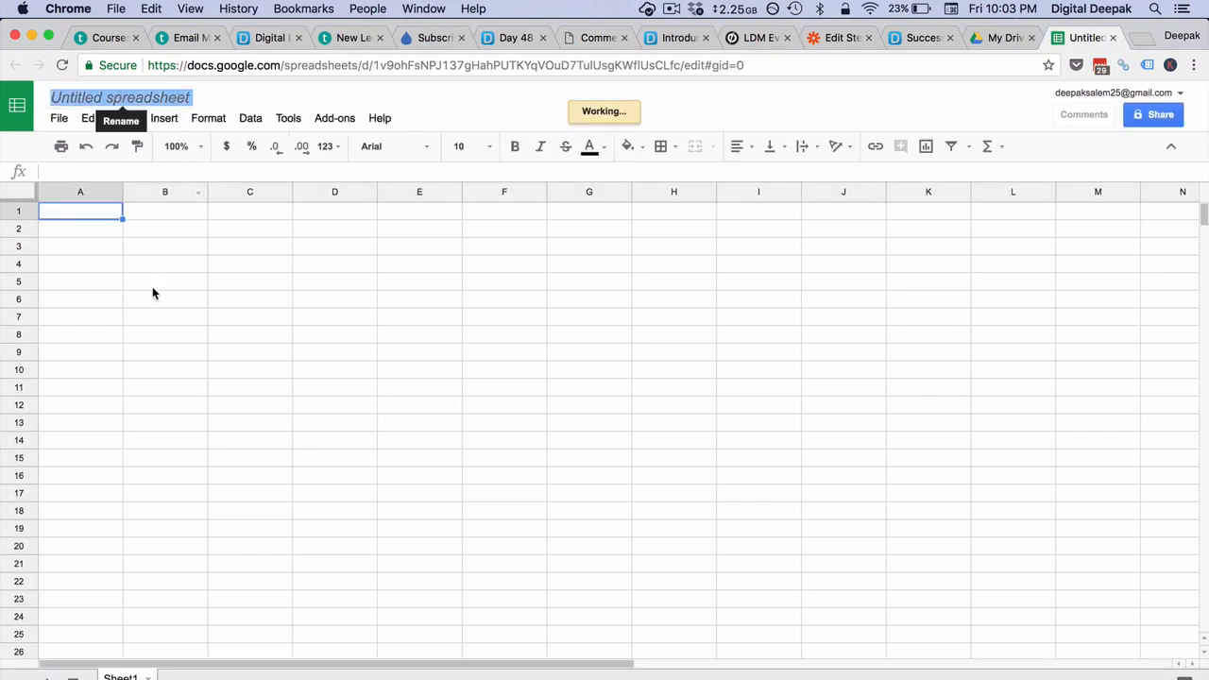
pyautogui.write('Email Marketing Mastery Demo')
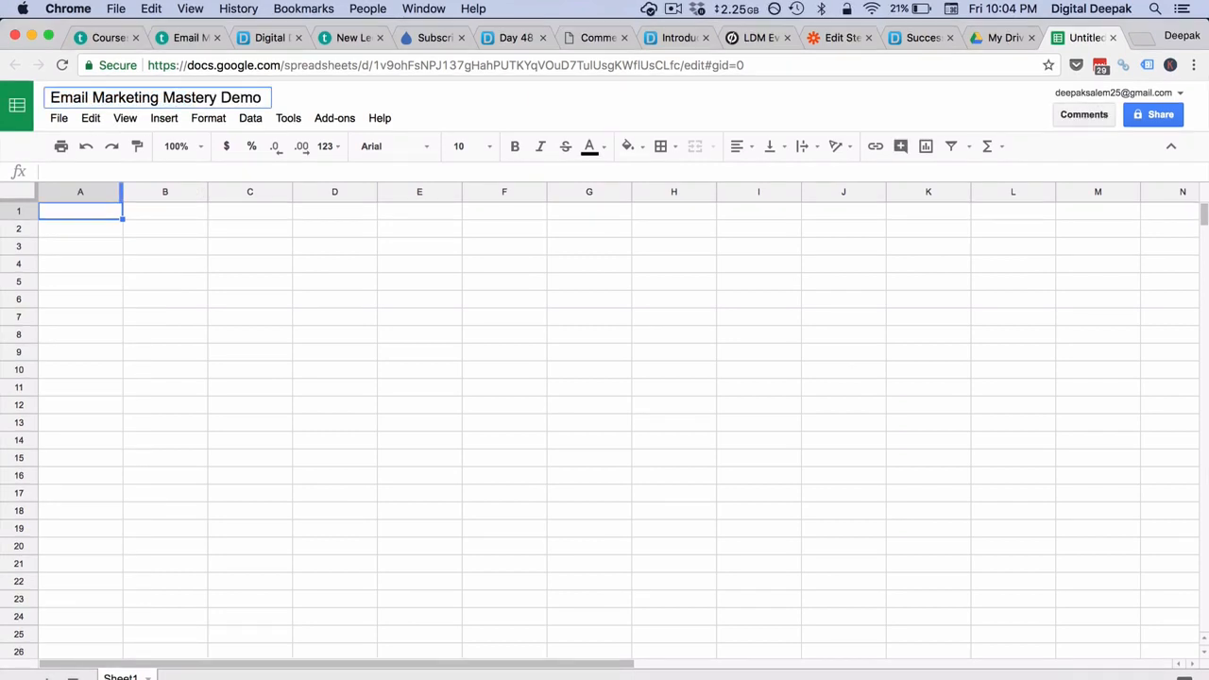
pyautogui.click(99, 209)
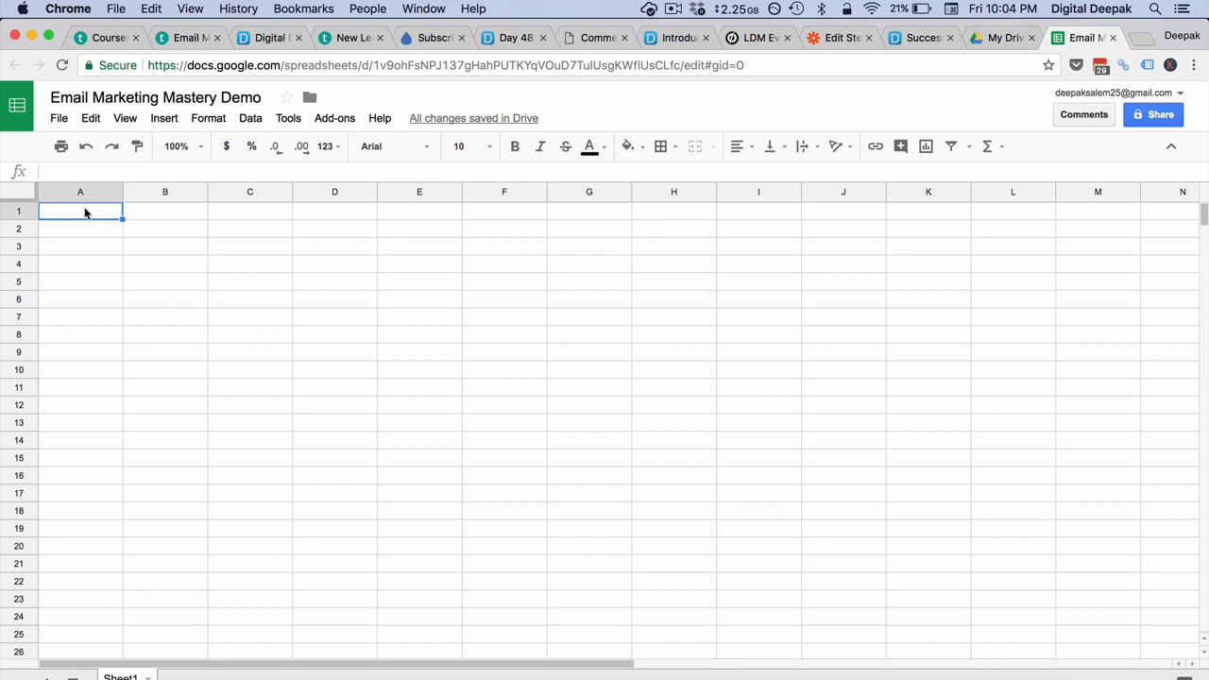
# - Enter column headers 'name' in A1 and 'email' in B1, then return to Zapier
pyautogui.write('name')
pyautogui.press('Tab')
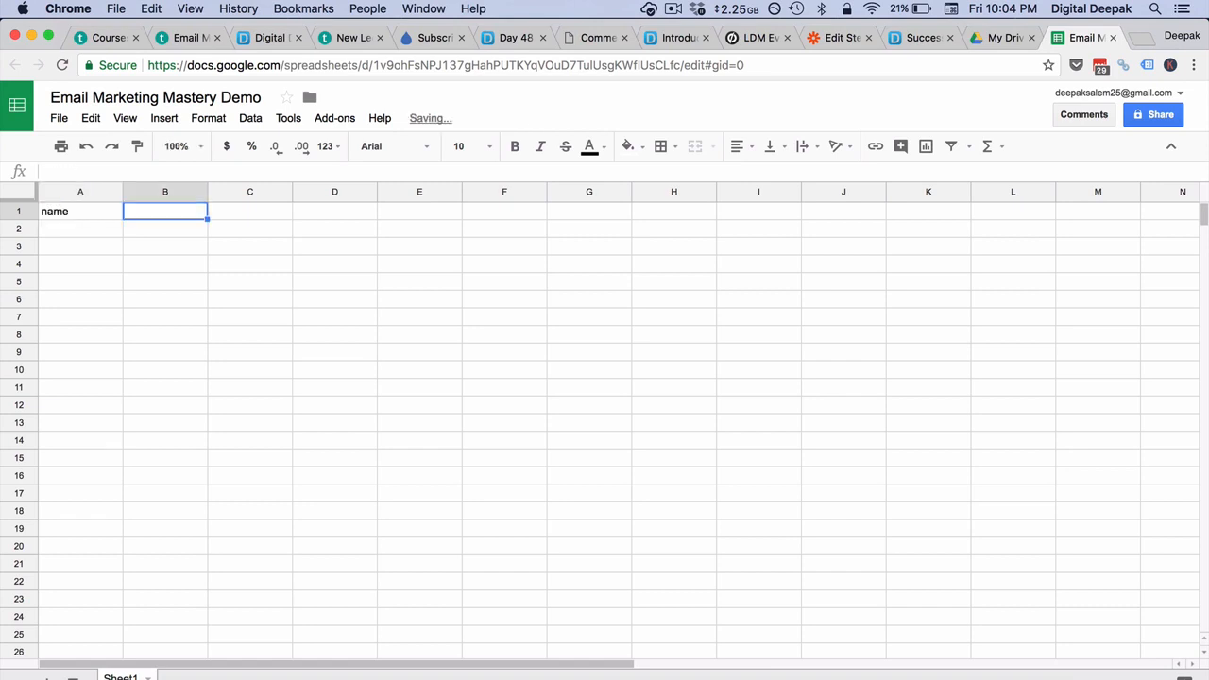
pyautogui.write('email')
pyautogui.press('Return')
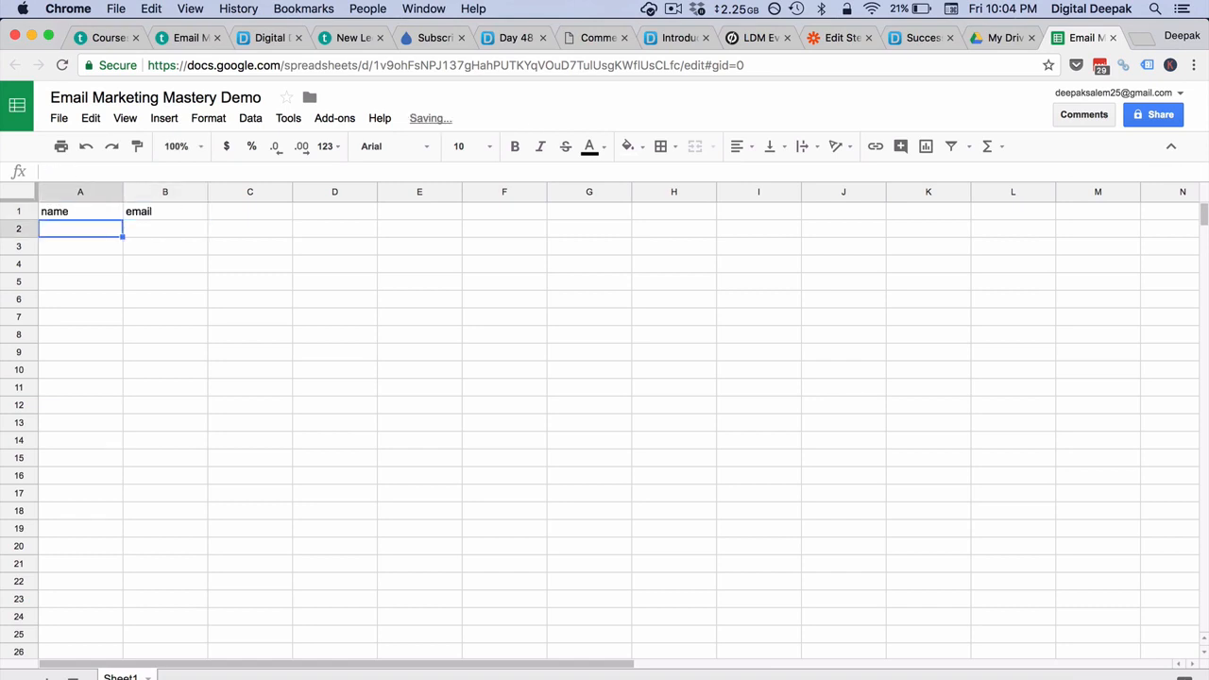
pyautogui.click(845, 38)
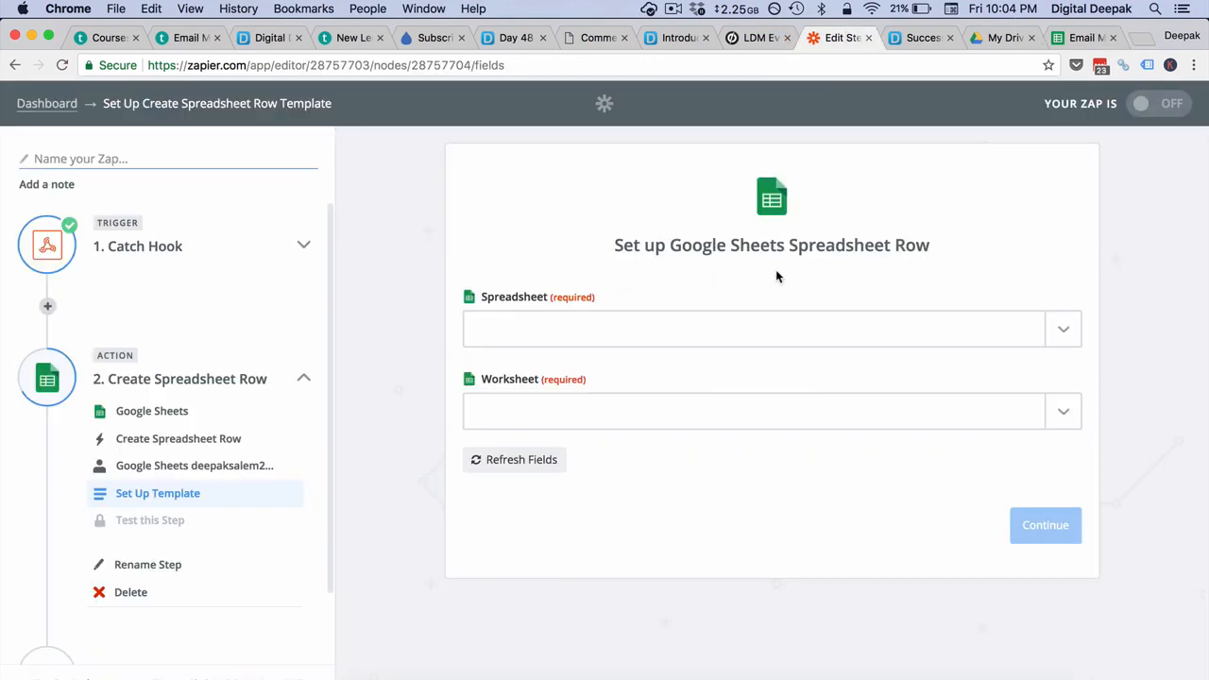
# - Refresh the spreadsheet list and, with the new sheet still missing, delete the Google Sheets action step
pyautogui.click(538, 461)
pyautogui.click(625, 342)
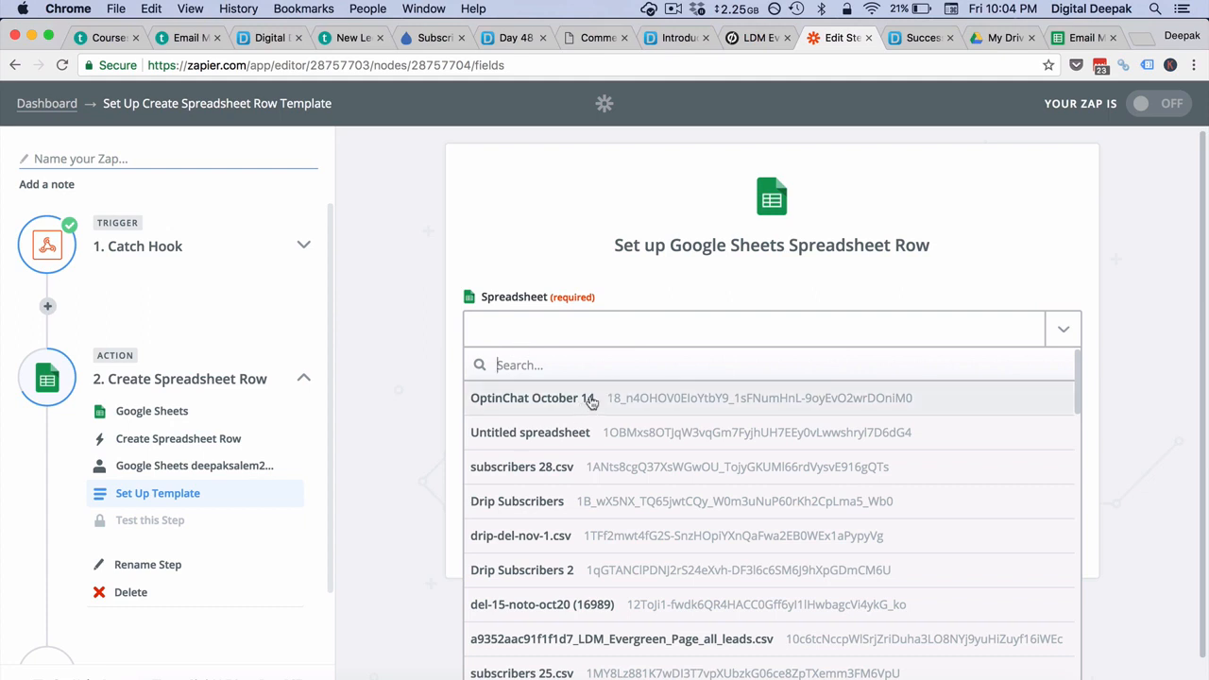
pyautogui.click(573, 257)
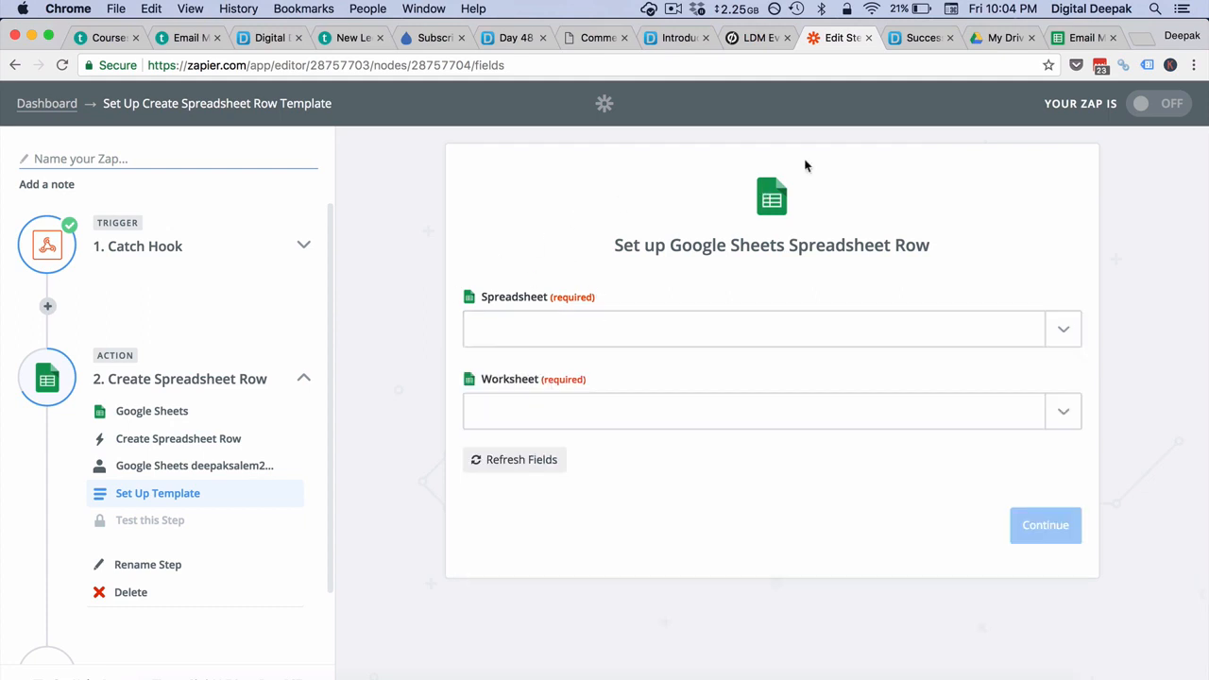
pyautogui.click(191, 465)
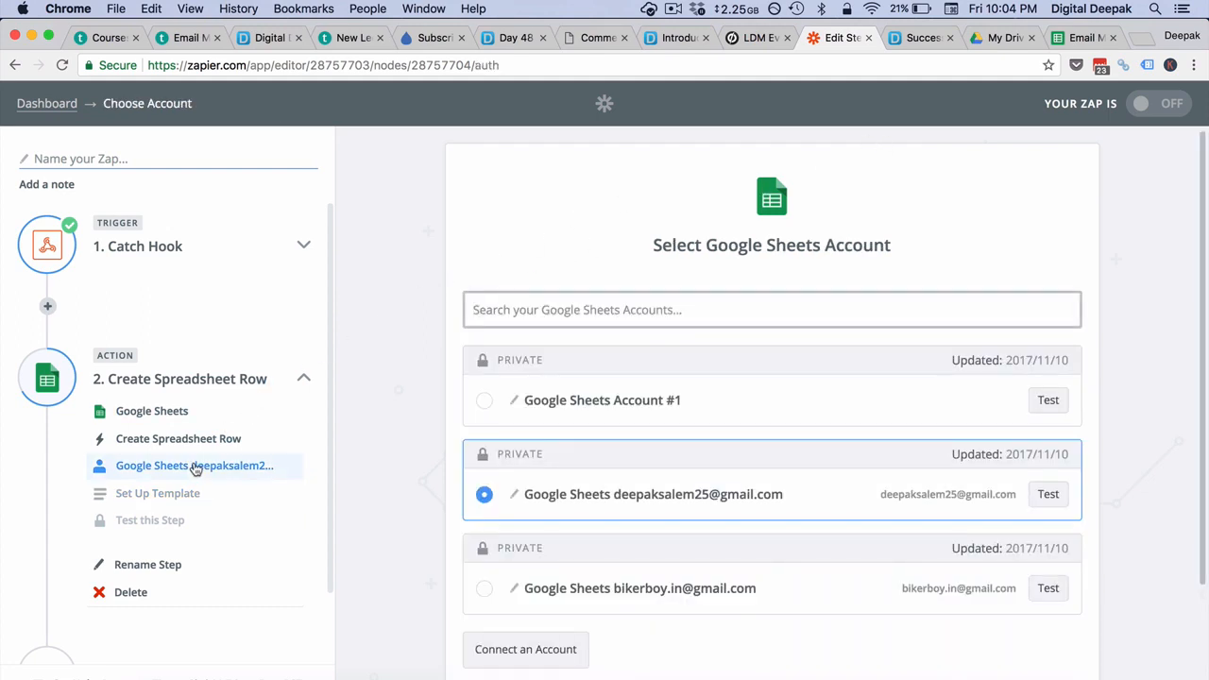
pyautogui.click(173, 440)
pyautogui.click(128, 592)
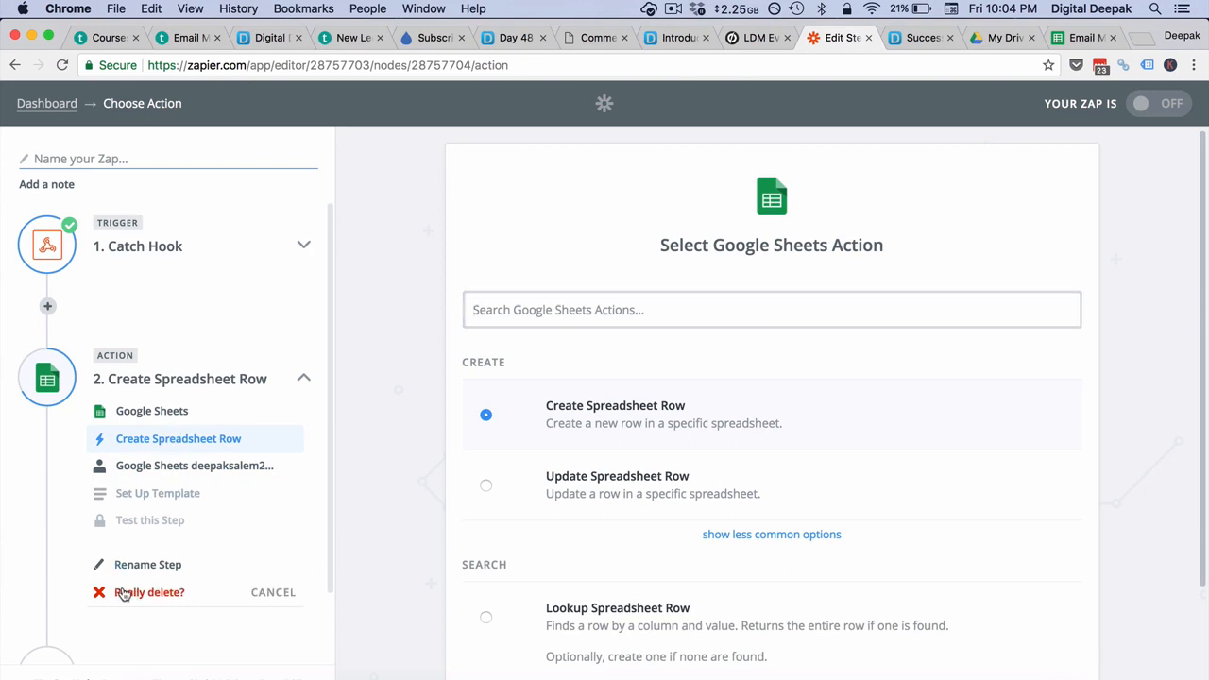
pyautogui.click(123, 593)
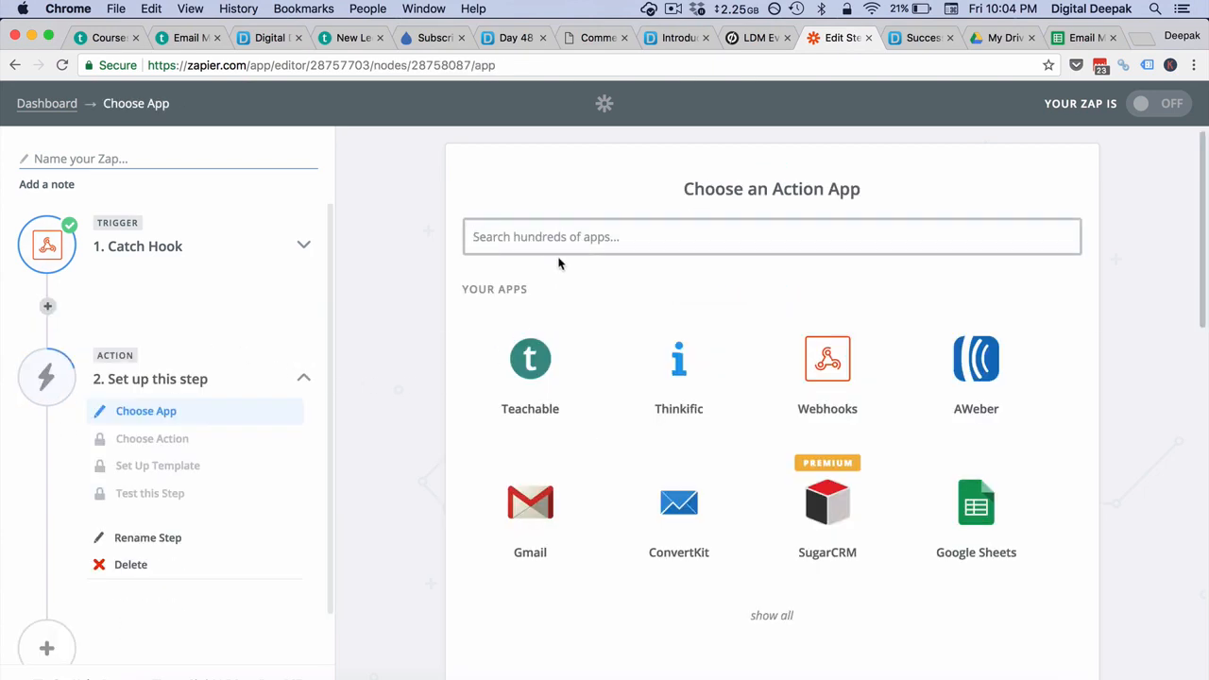
# - Re-add a Google Sheets 'Create Spreadsheet Row' action using the connected Google Sheets account
pyautogui.click(557, 254)
pyautogui.write('google')
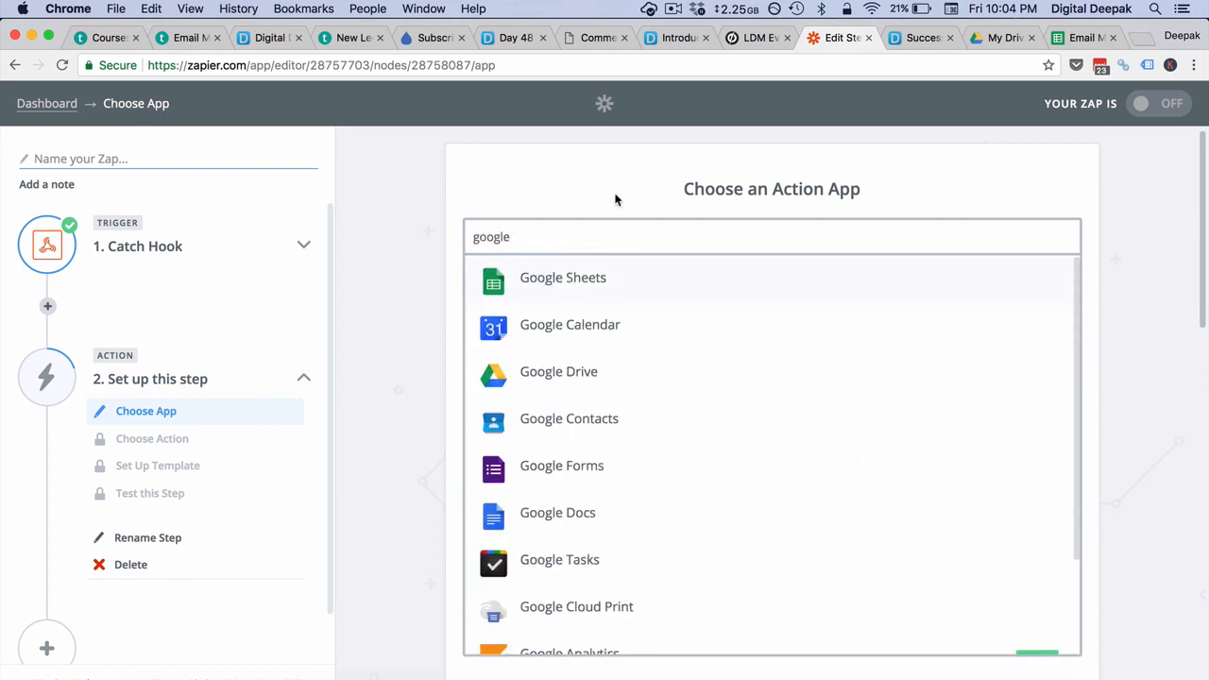
pyautogui.click(618, 281)
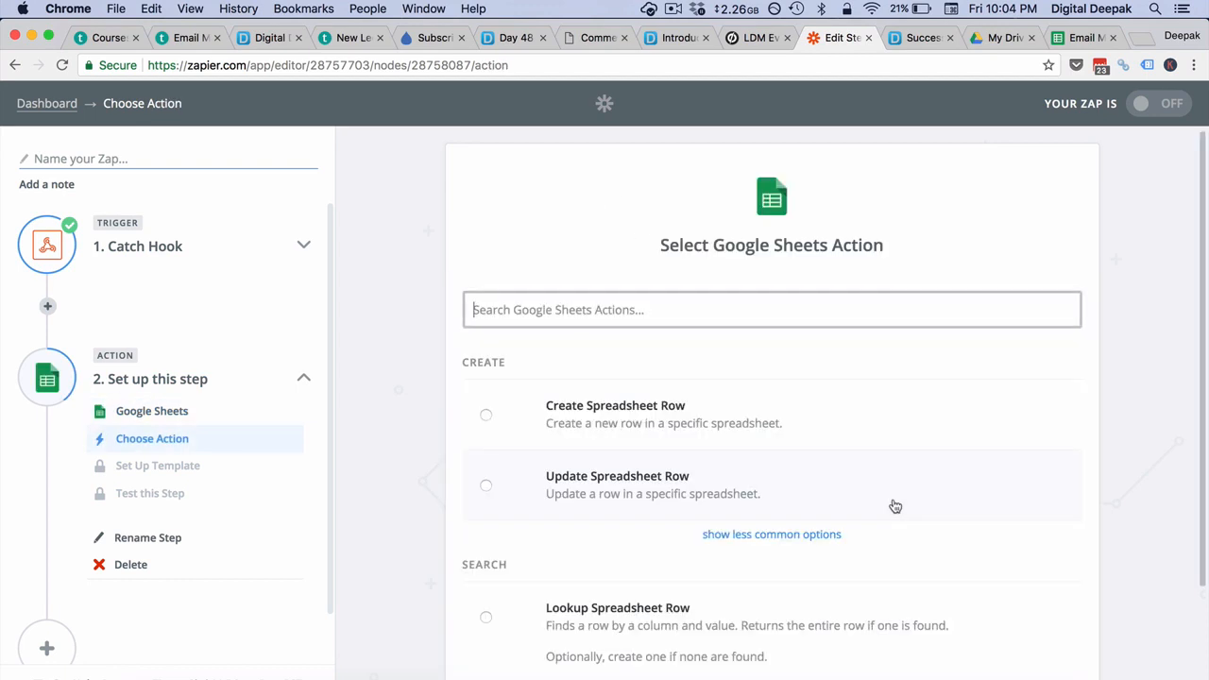
pyautogui.click(922, 443)
pyautogui.scroll(-2, 922, 443)
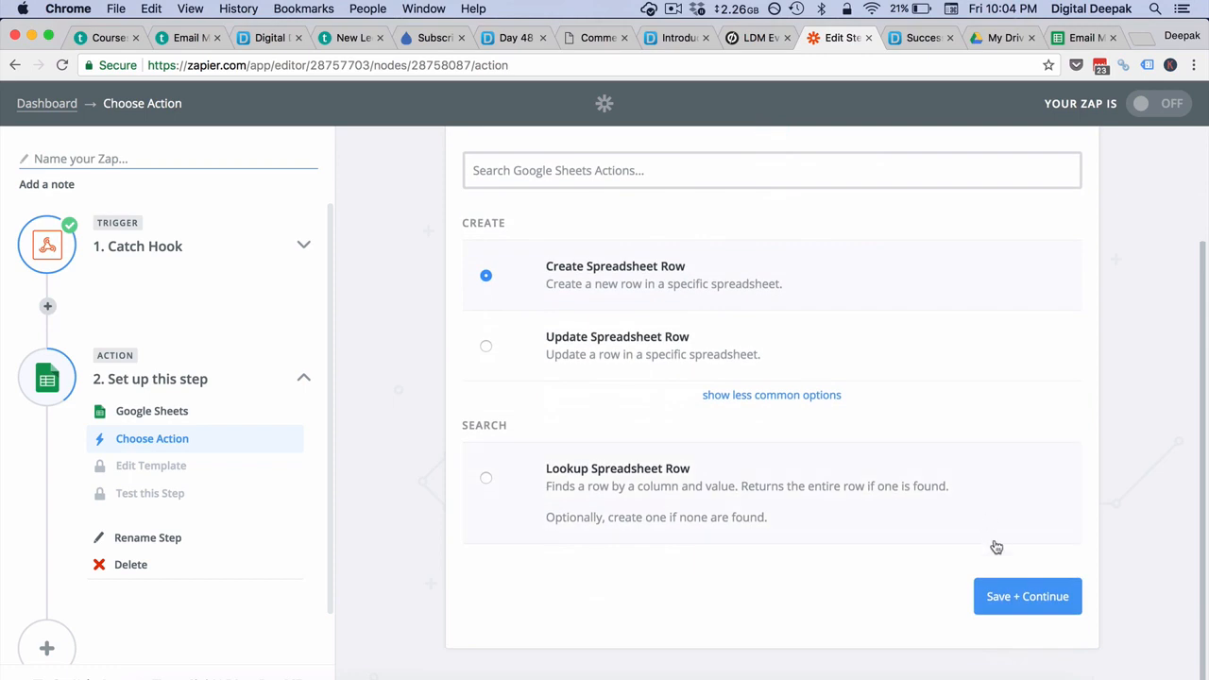
pyautogui.click(1016, 591)
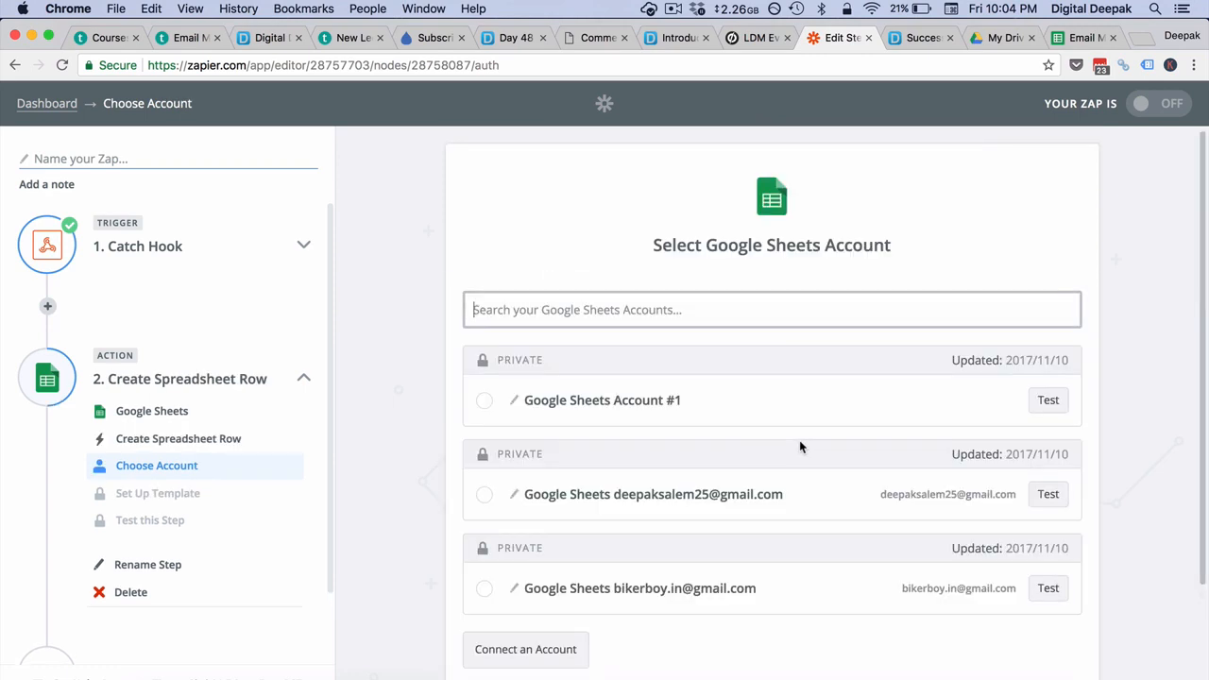
pyautogui.click(589, 514)
pyautogui.scroll(-3, 589, 514)
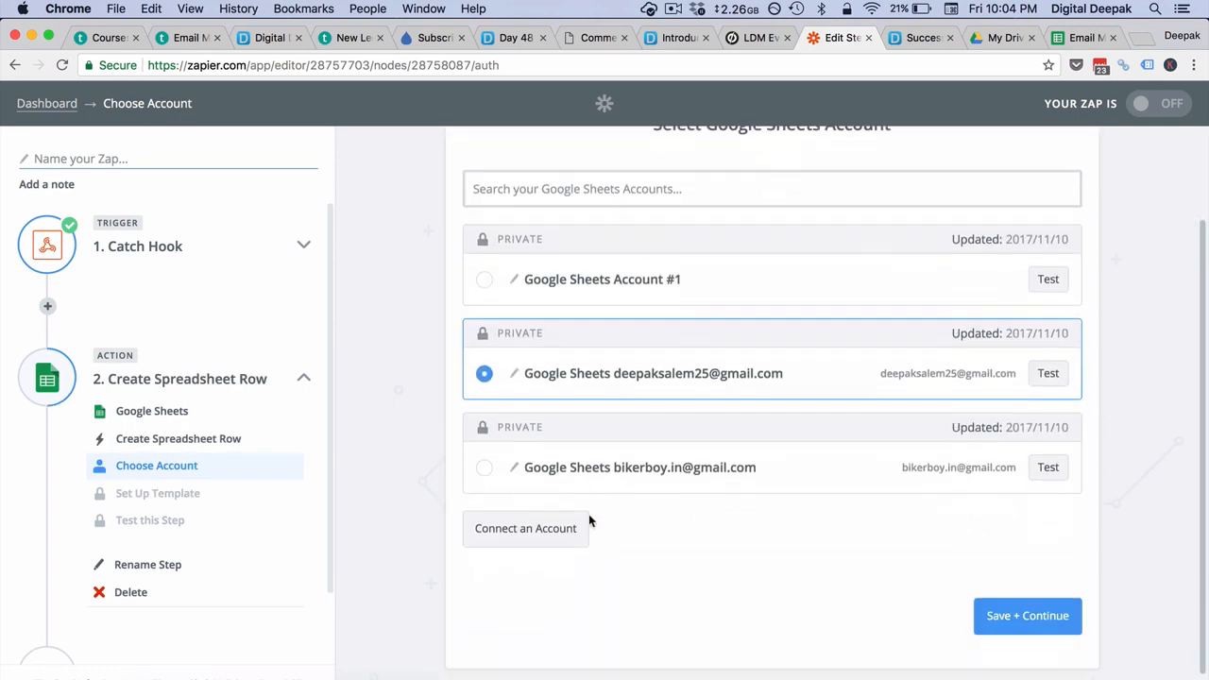
pyautogui.click(995, 612)
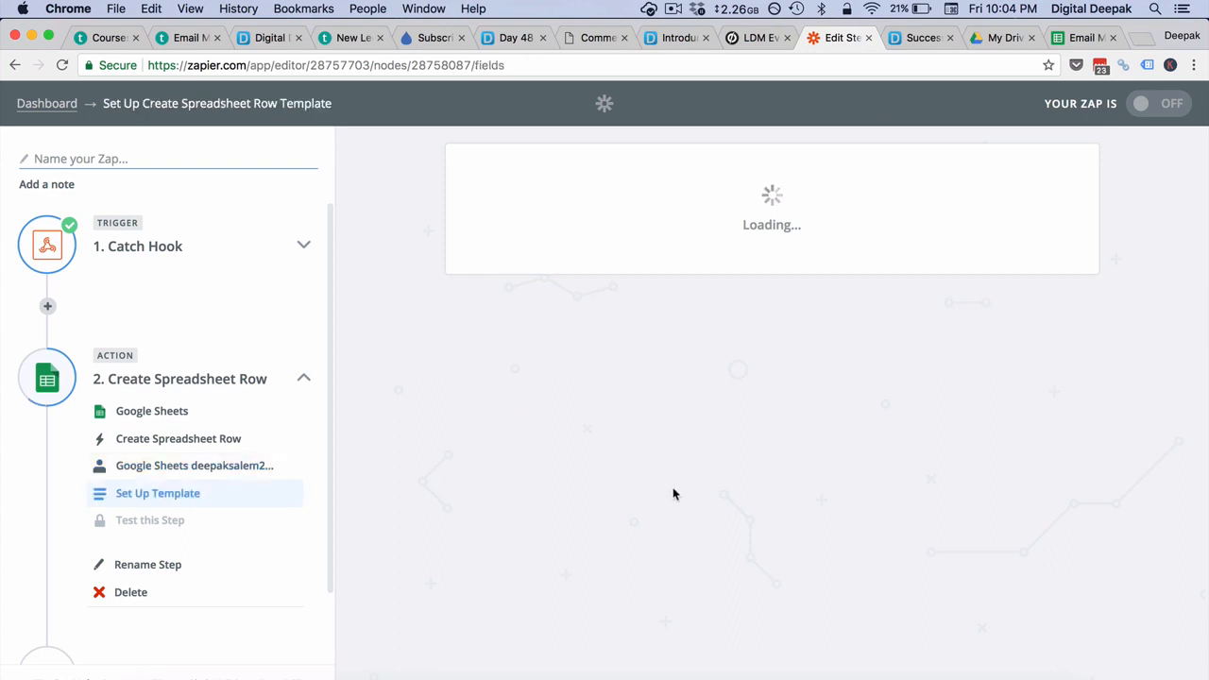
# - Select the spreadsheet 'Email Marketing Mastery Demo' and worksheet Sheet1
pyautogui.click(558, 331)
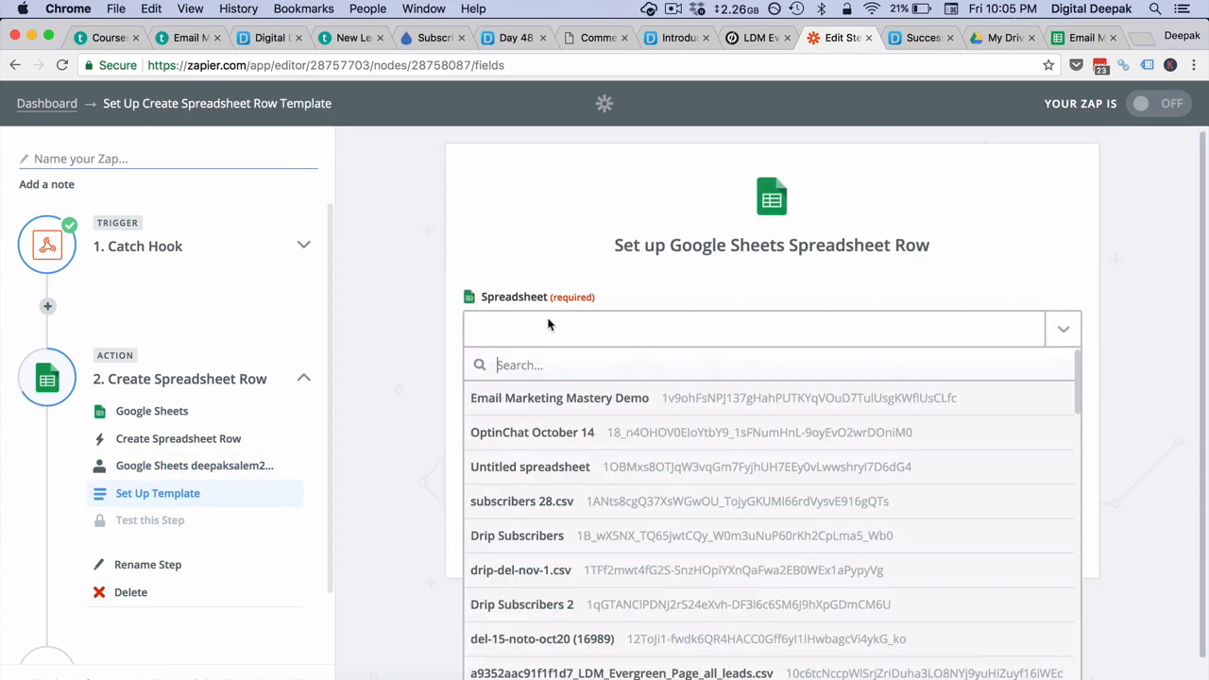
pyautogui.click(560, 398)
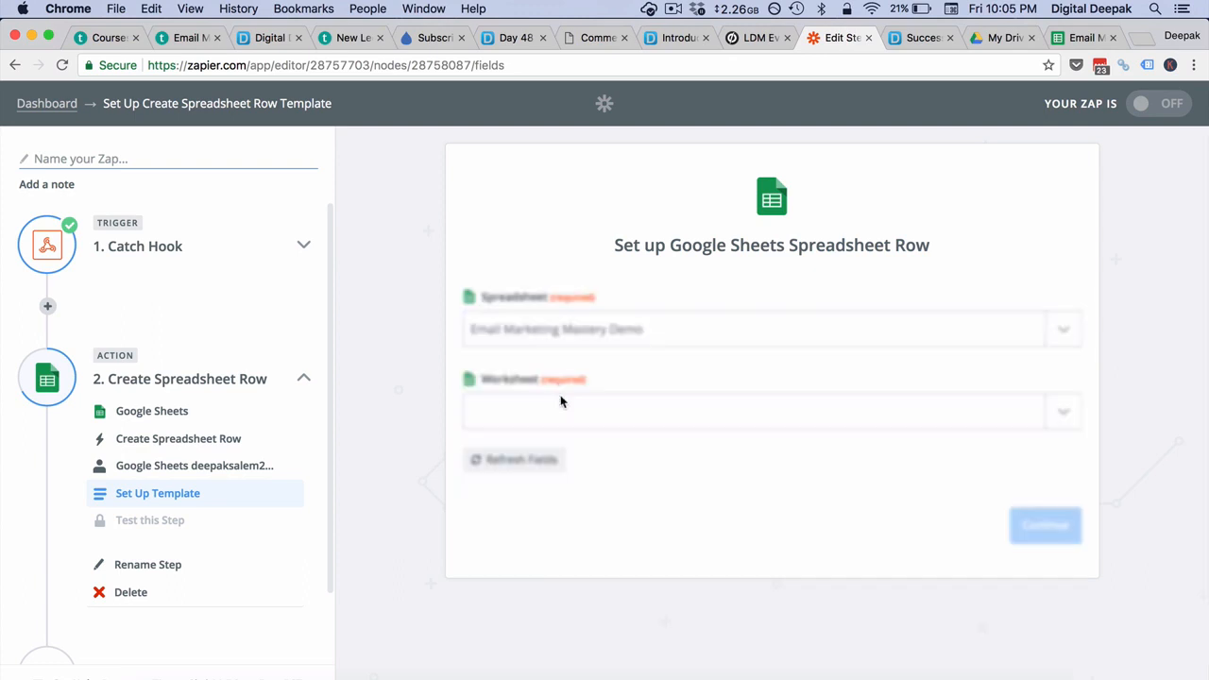
pyautogui.click(639, 421)
pyautogui.click(615, 486)
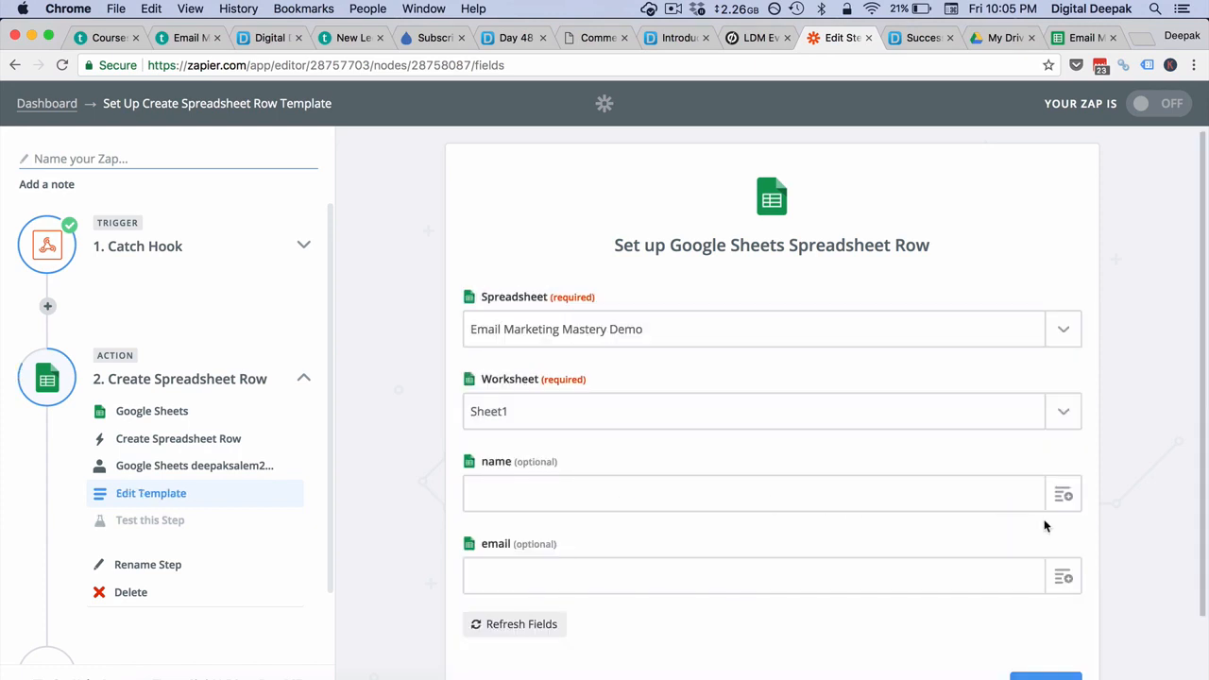
# - Map Data.json Name into name and Data.json Email into email, then continue to testing
pyautogui.click(869, 491)
pyautogui.scroll(-2, 905, 473)
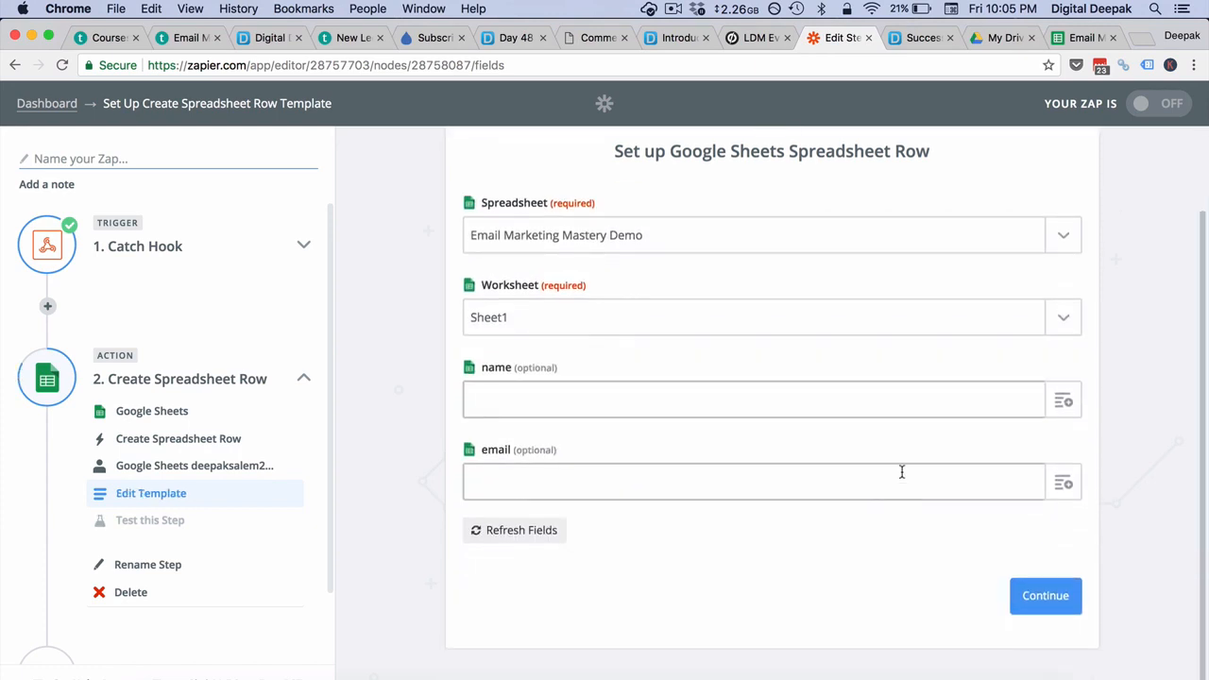
pyautogui.click(1056, 410)
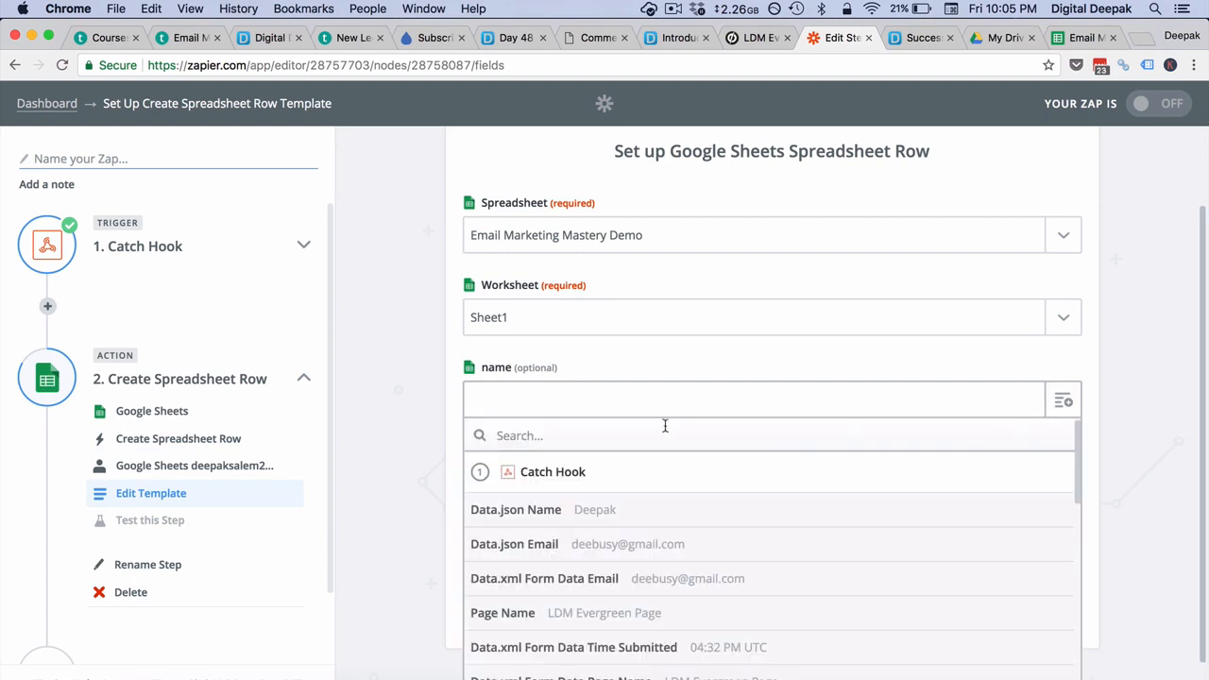
pyautogui.click(584, 521)
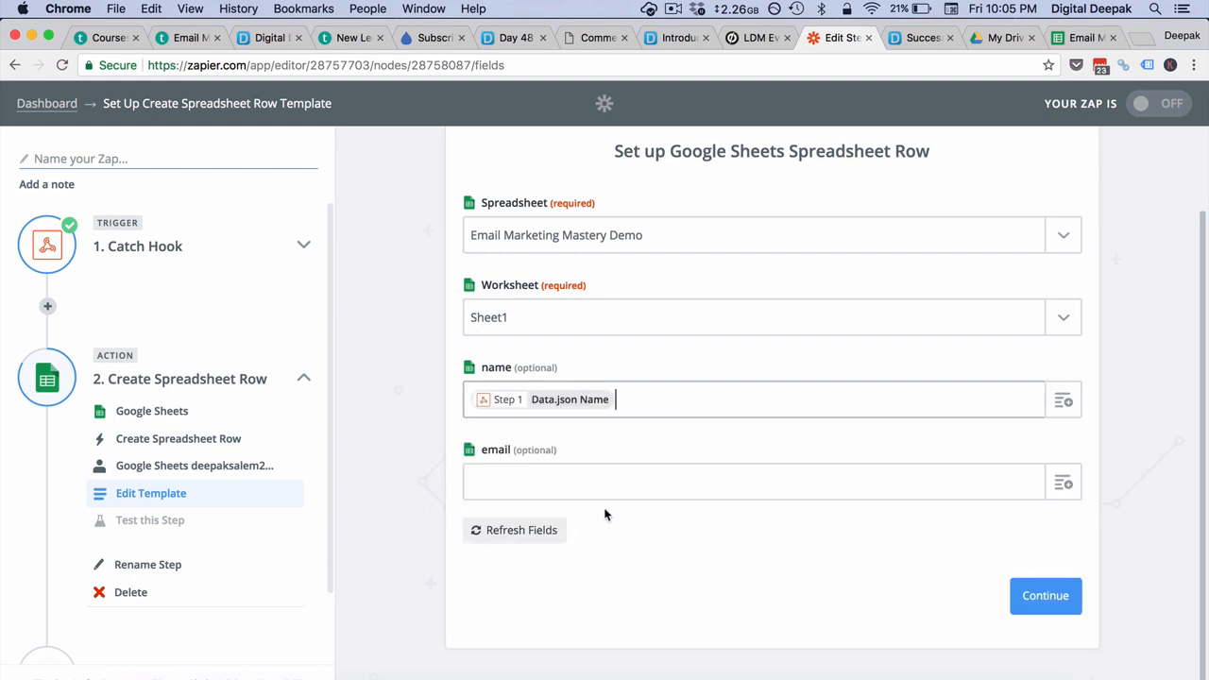
pyautogui.click(661, 485)
pyautogui.click(1063, 483)
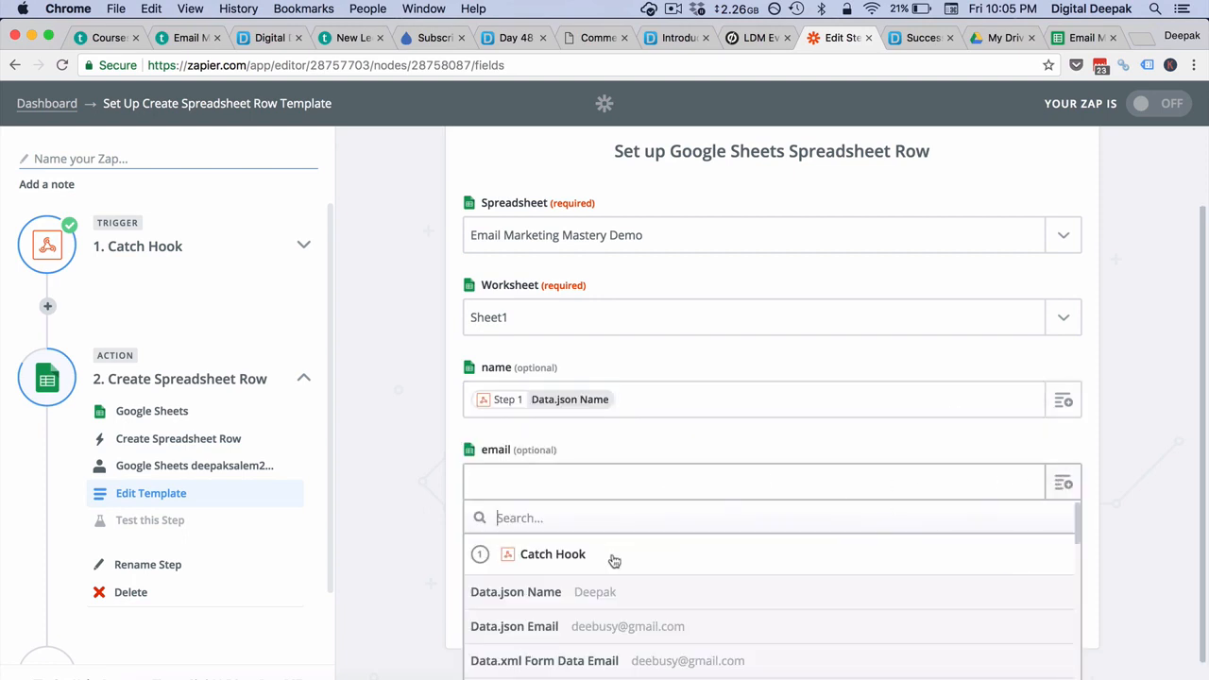
pyautogui.click(525, 631)
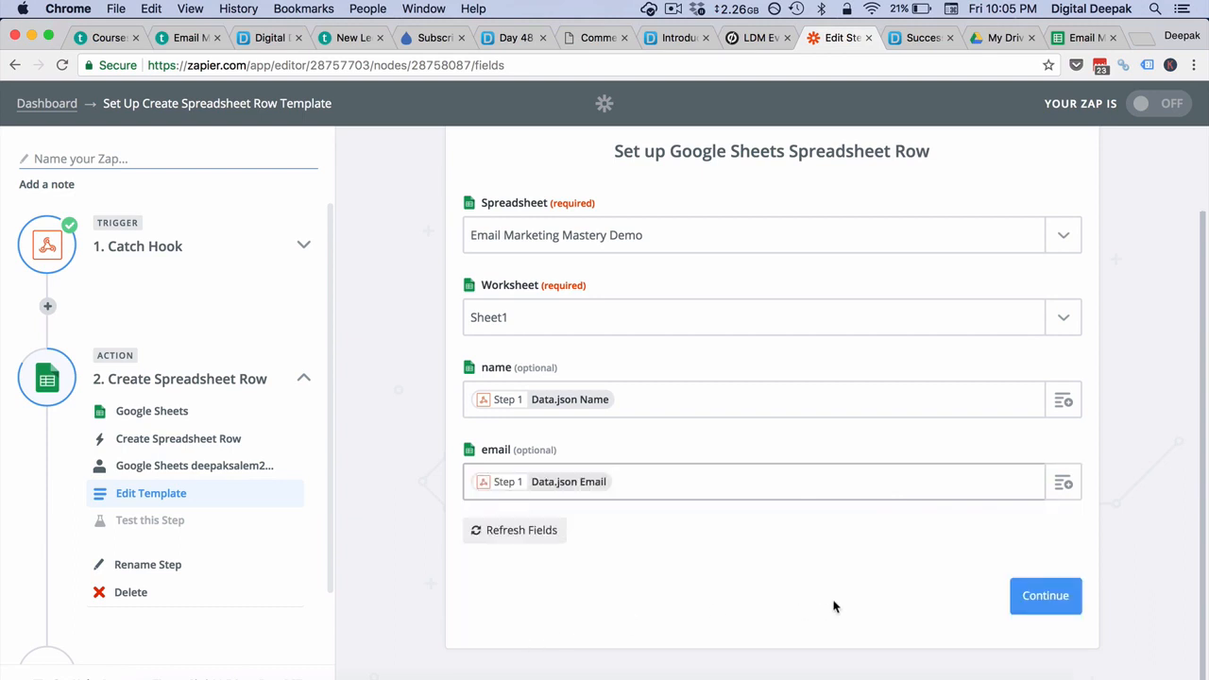
pyautogui.click(1039, 601)
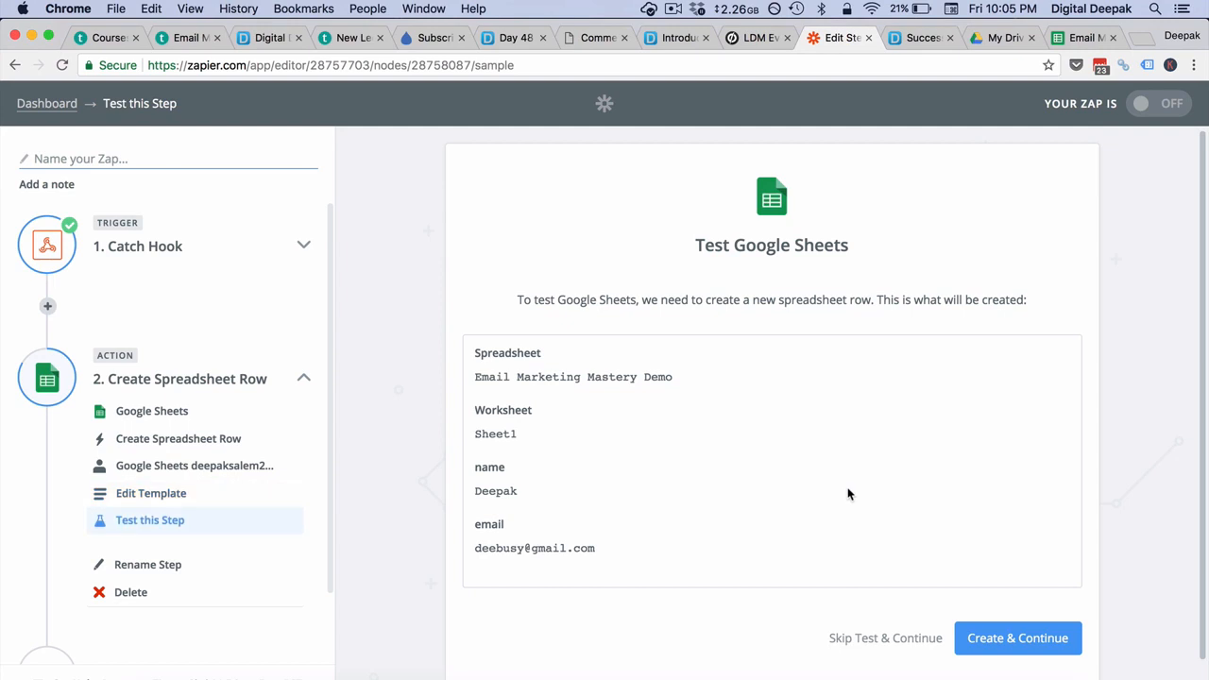
# - Create the test row, name the zap 'Unbounce to Google Sheets', and switch it on
pyautogui.click(999, 610)
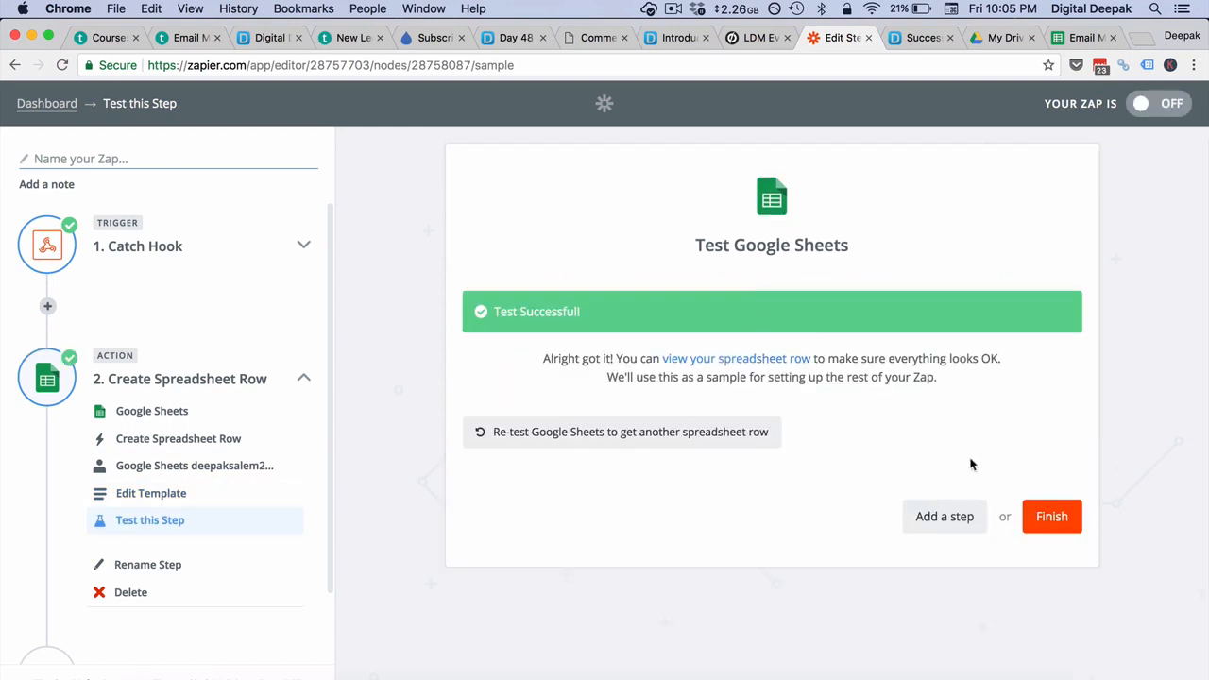
pyautogui.click(1054, 517)
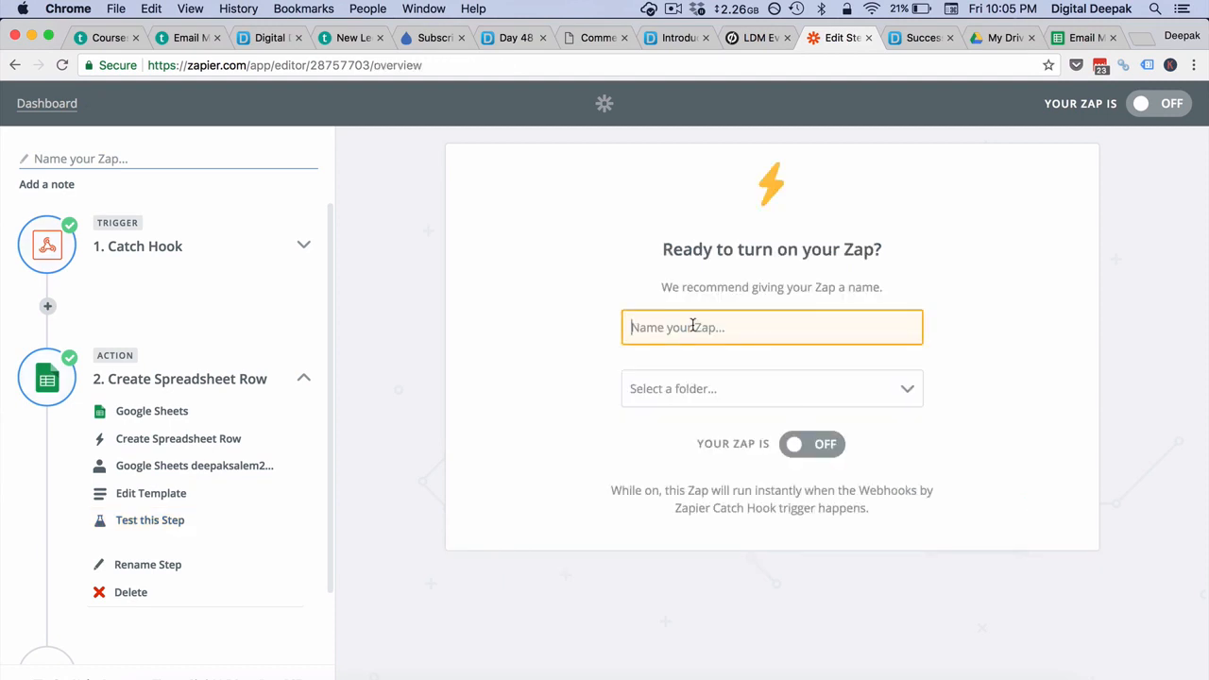
pyautogui.write('Unbounce to')
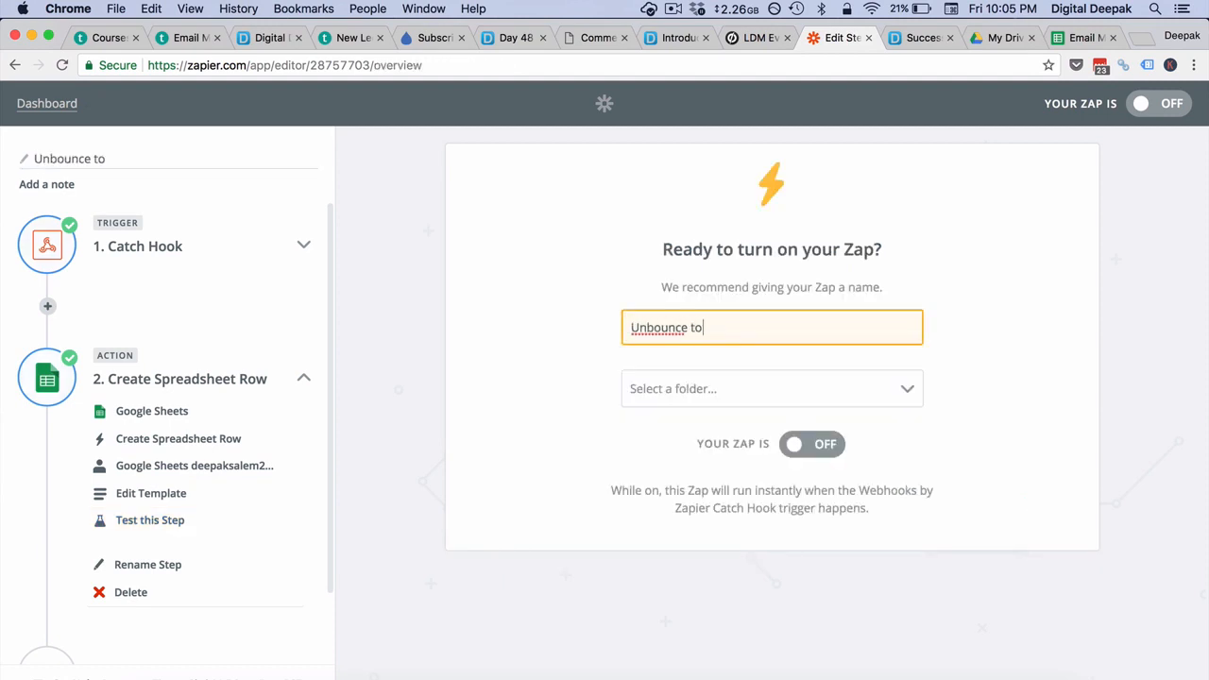
pyautogui.write(' Google Sheets')
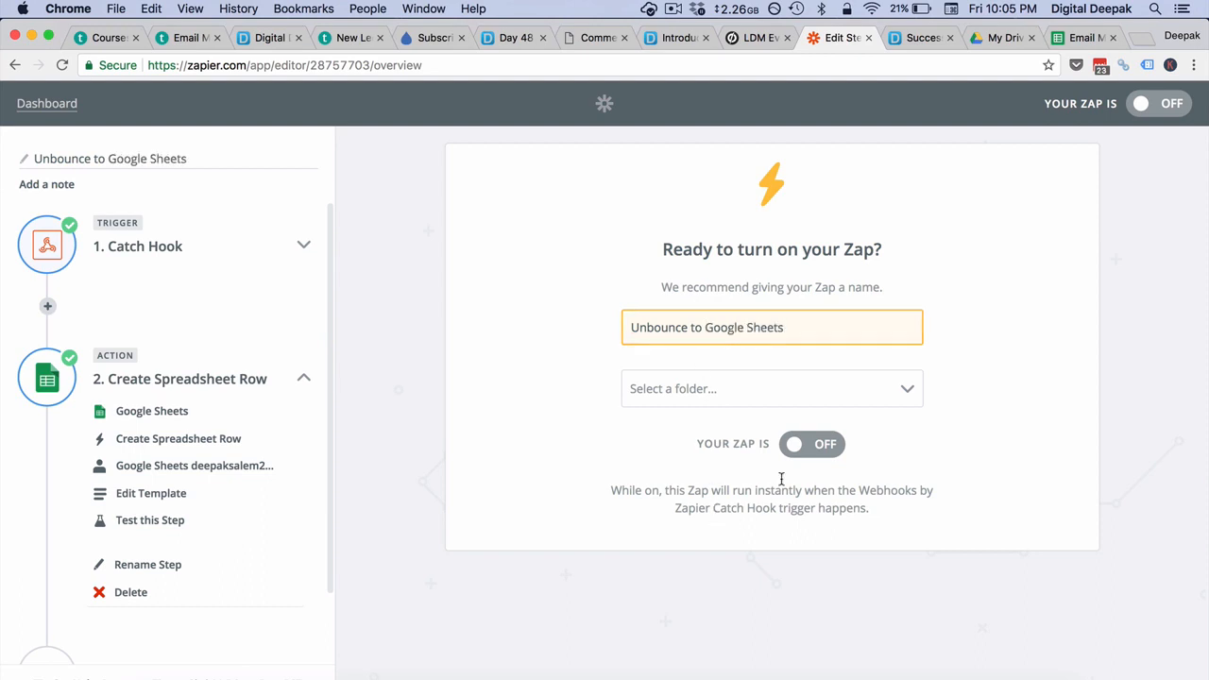
pyautogui.click(809, 451)
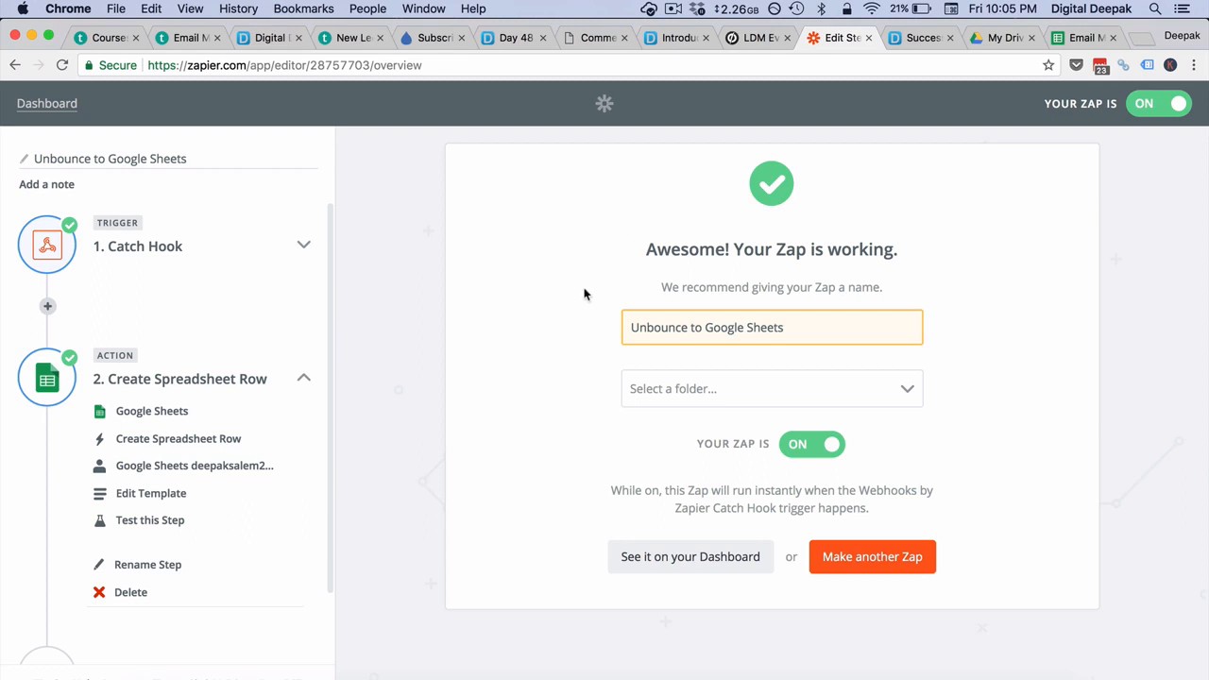
pyautogui.click(815, 324)
pyautogui.click(518, 338)
pyautogui.scroll(-2, 226, 545)
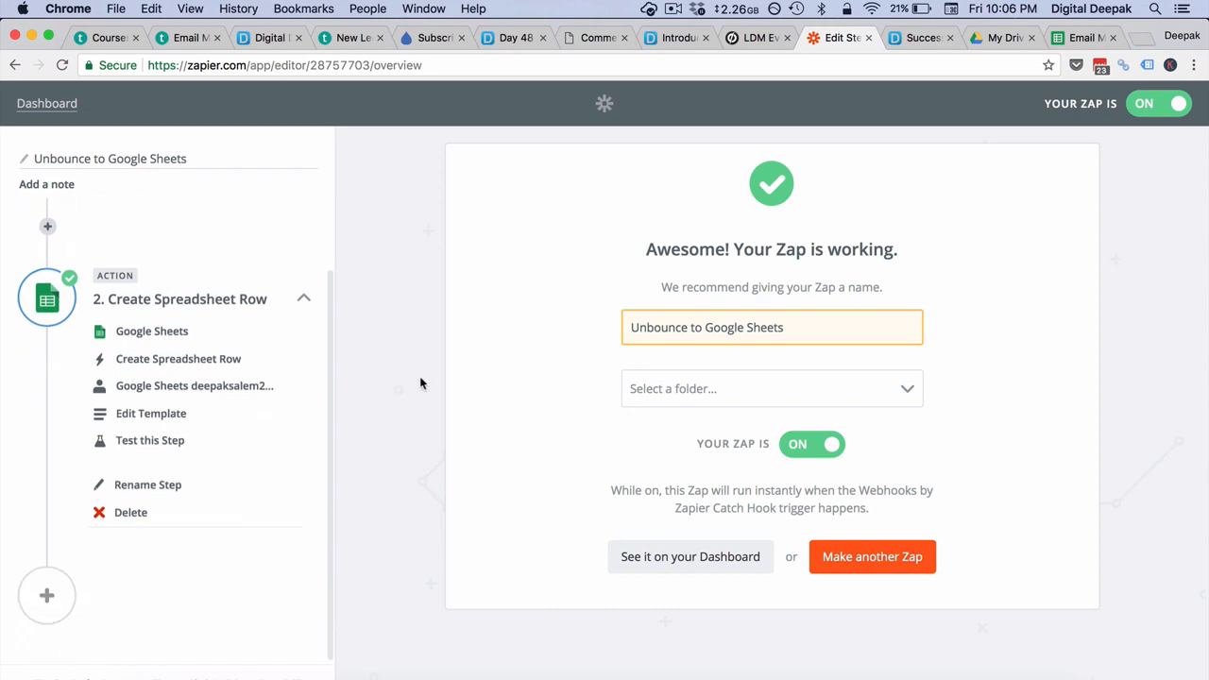
# - Widen columns A and B in Email Marketing Mastery Demo so names and emails show fully
pyautogui.click(1082, 38)
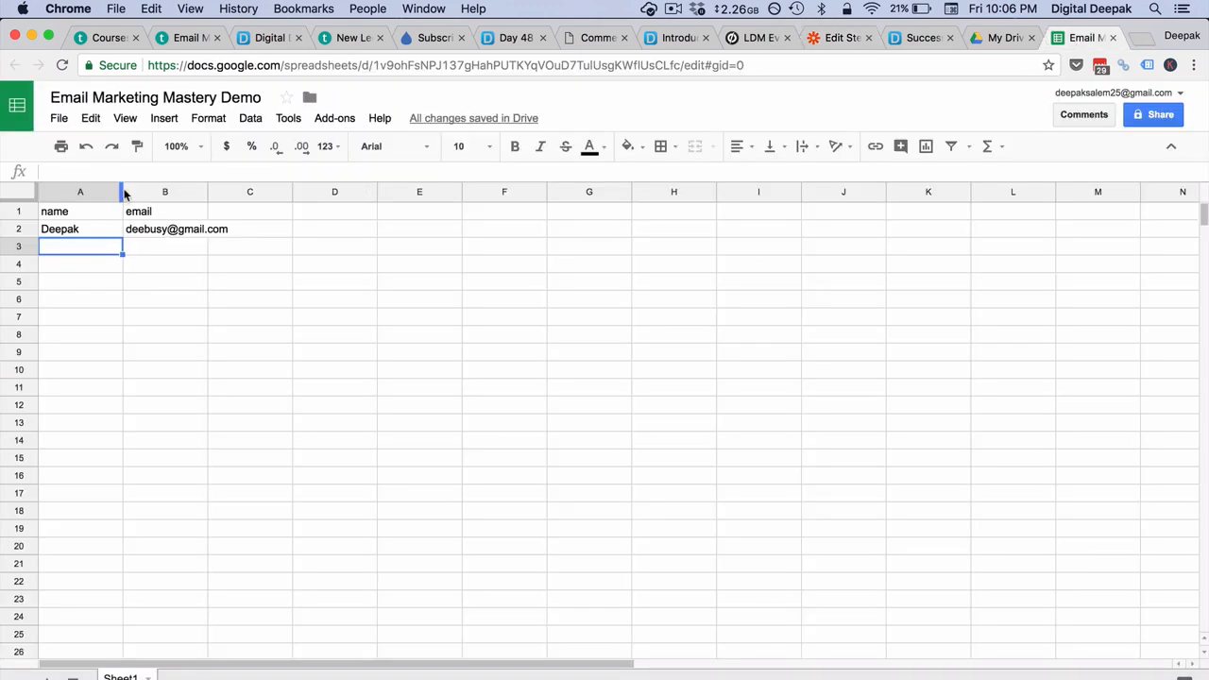
pyautogui.moveTo(122, 192); pyautogui.dragTo(153, 192)
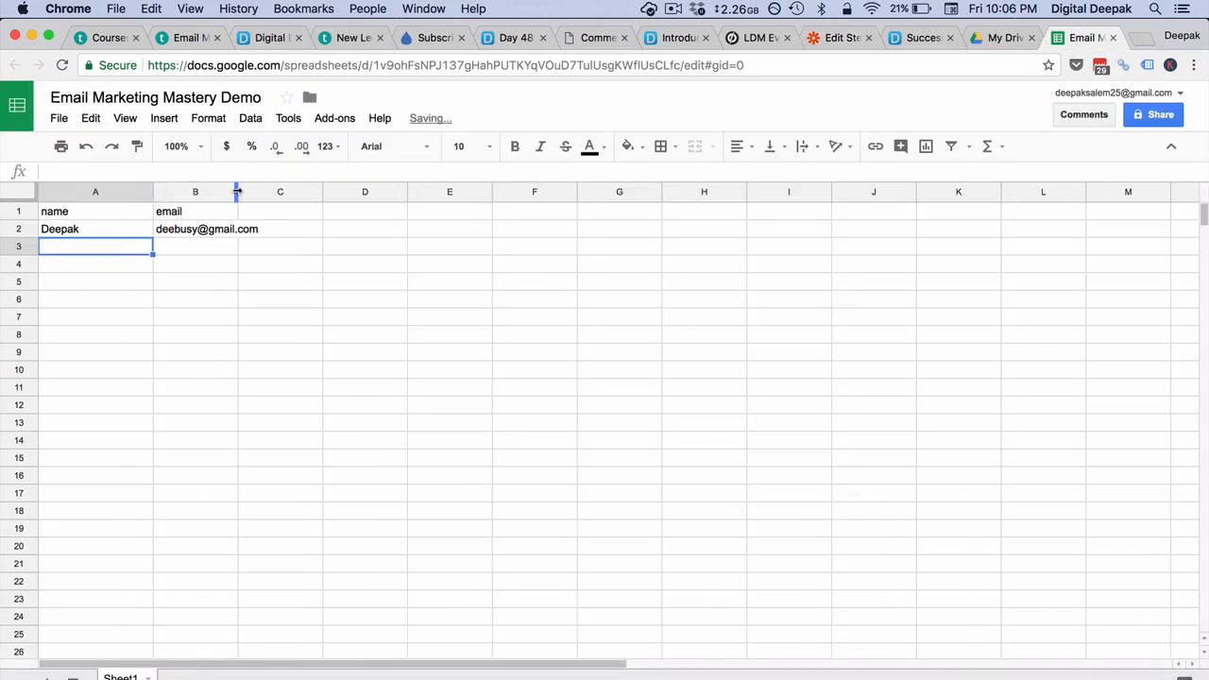
pyautogui.moveTo(238, 191); pyautogui.dragTo(292, 196)
pyautogui.click(505, 232)
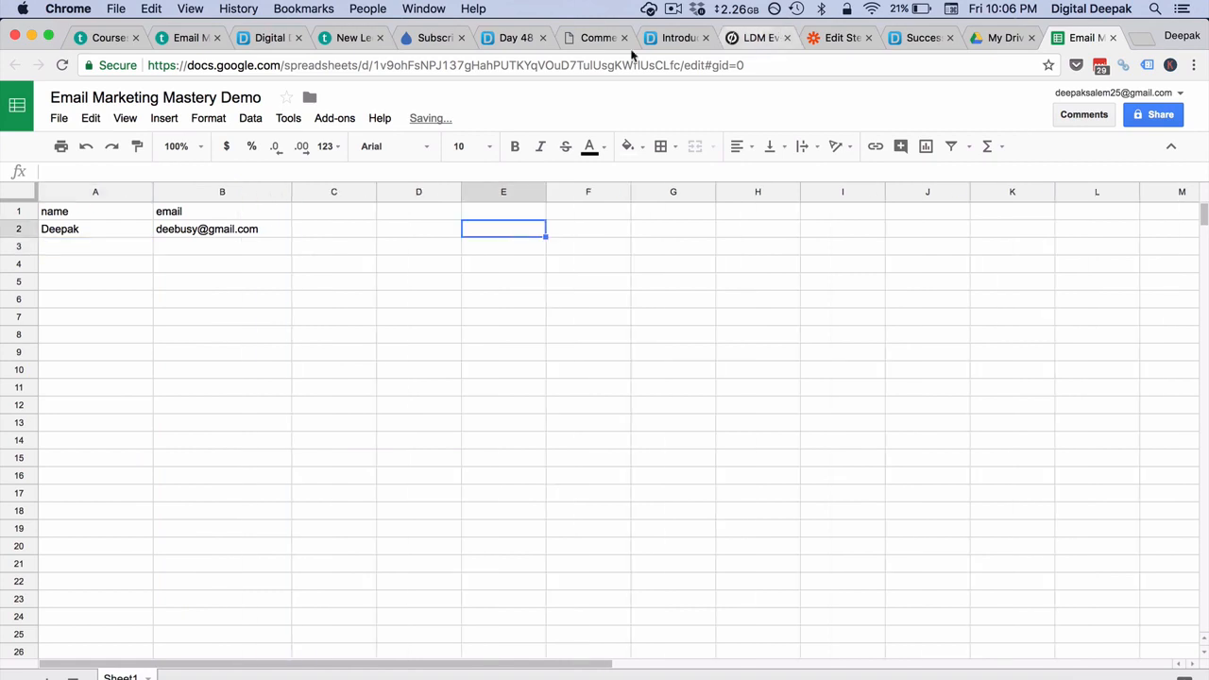
pyautogui.click(1142, 40)
pyautogui.write('www.lea')
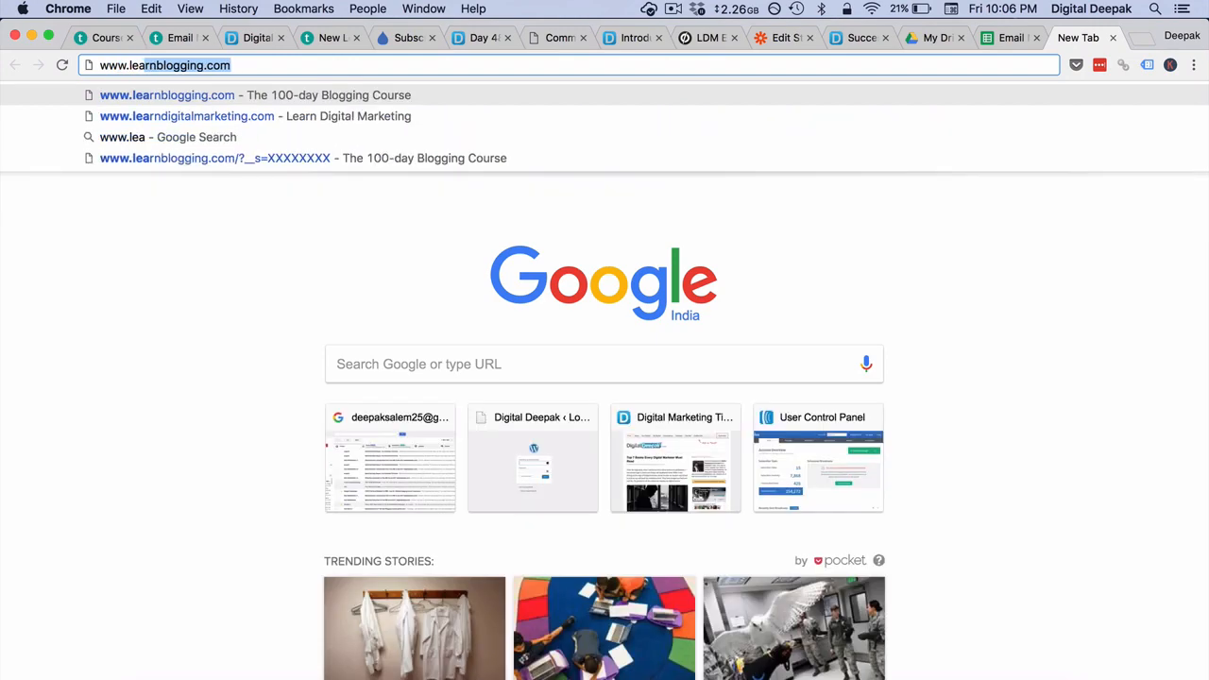
pyautogui.press('Down')
pyautogui.press('Return')
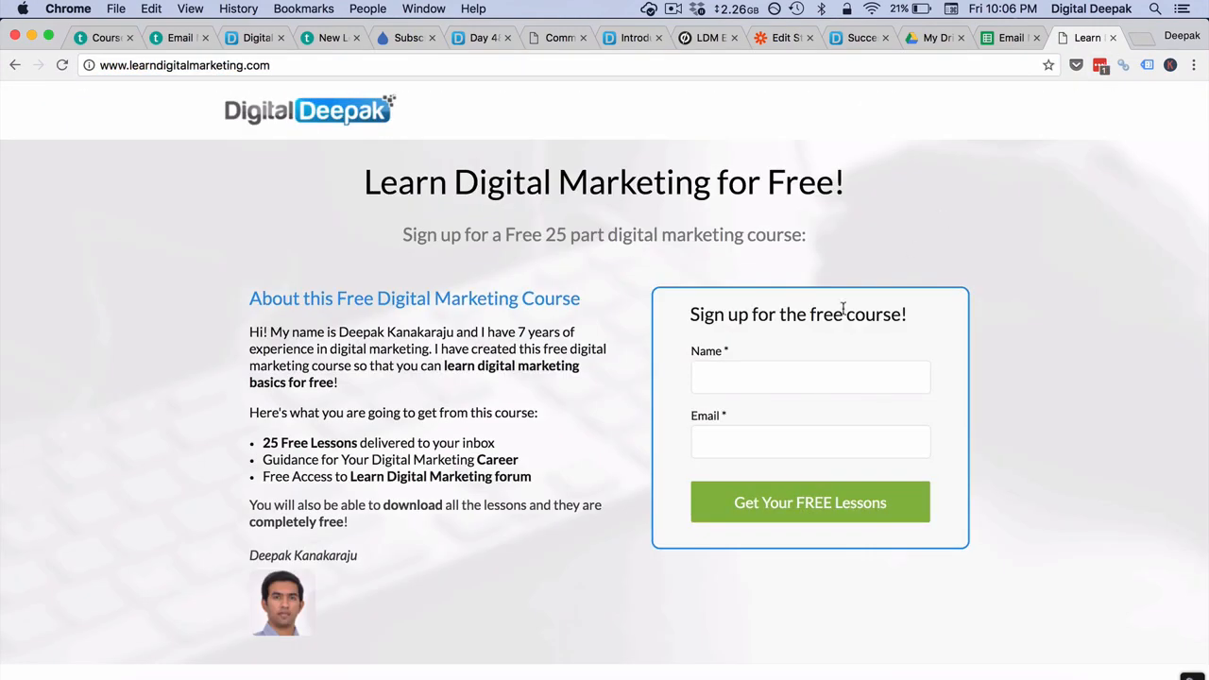
# - Submit the sign-up form with a test lead's name and email, then return to the spreadsheet
pyautogui.click(783, 375)
pyautogui.write('Deepak2')
pyautogui.press('Tab')
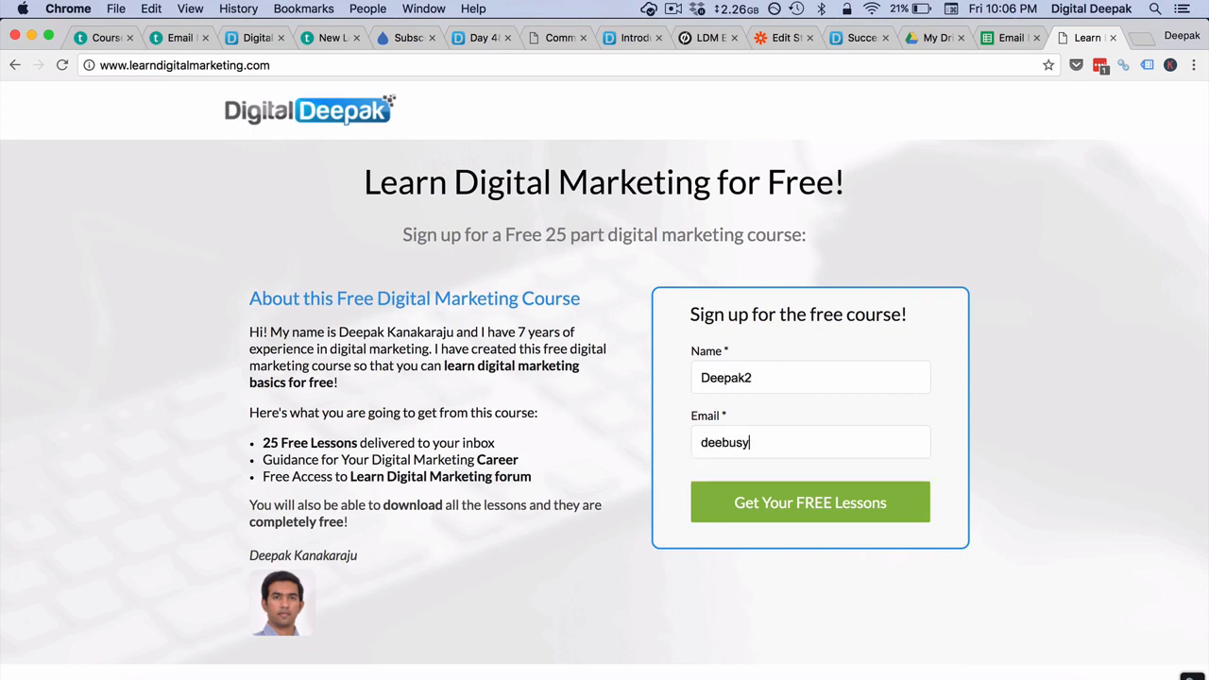
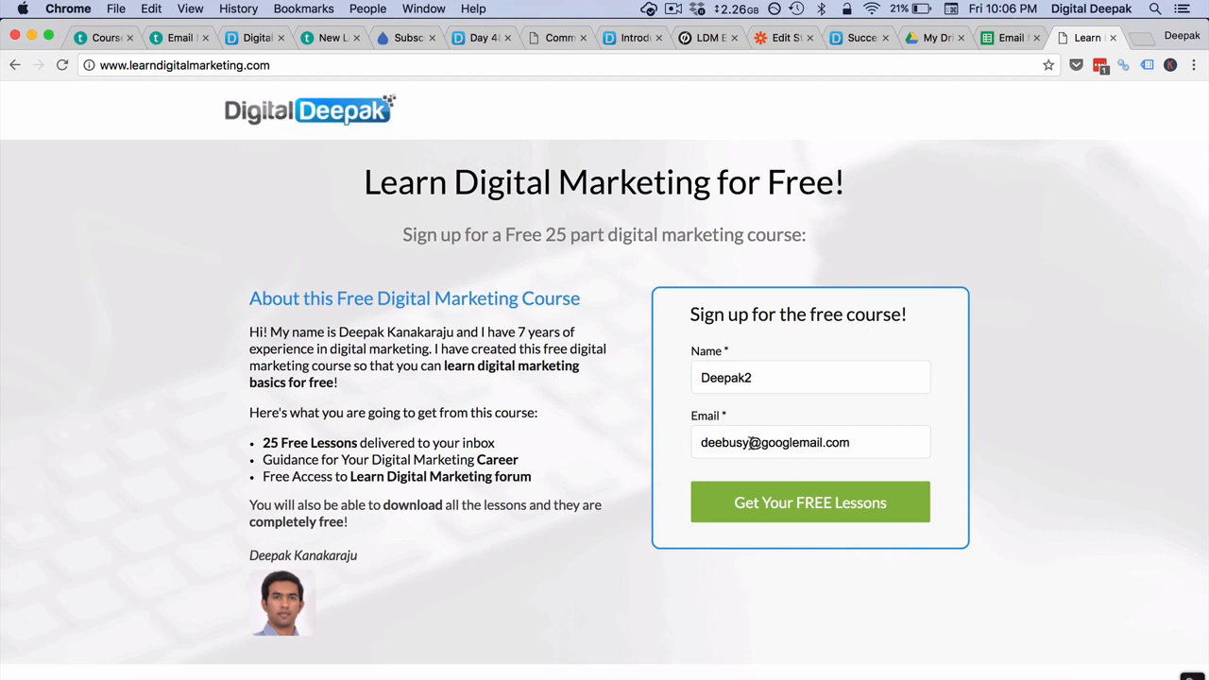
pyautogui.moveTo(751, 442); pyautogui.dragTo(861, 443)
pyautogui.click(976, 440)
pyautogui.moveTo(852, 444); pyautogui.dragTo(765, 444)
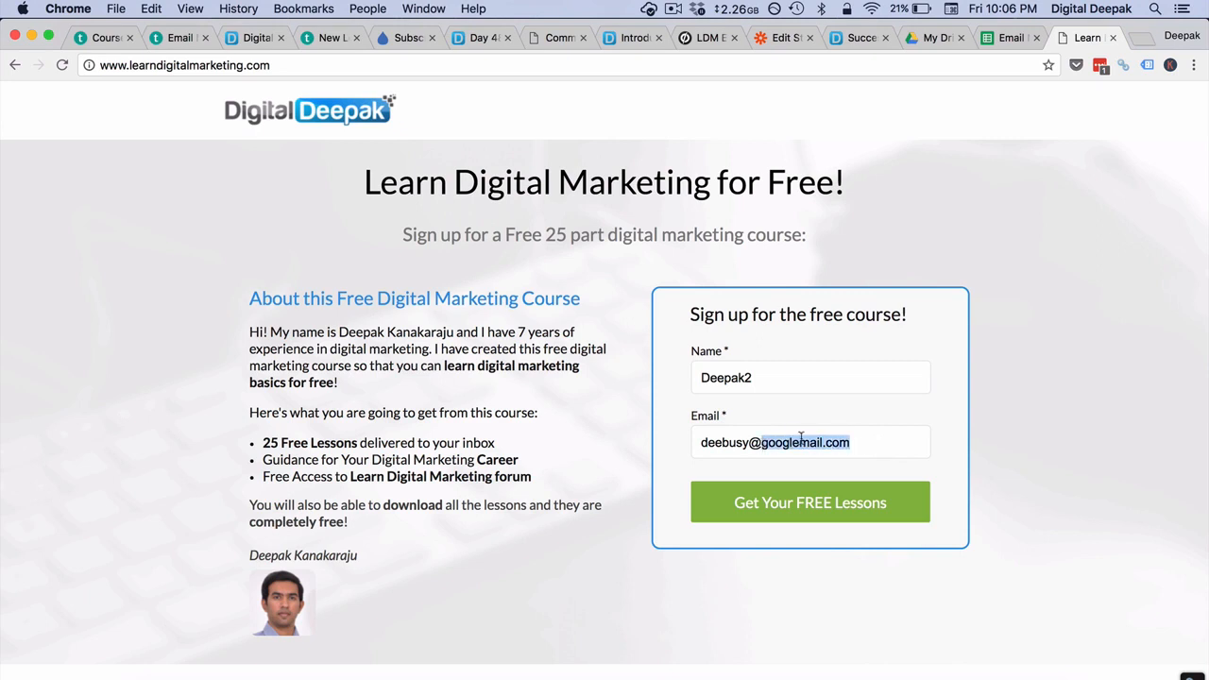
pyautogui.click(1023, 427)
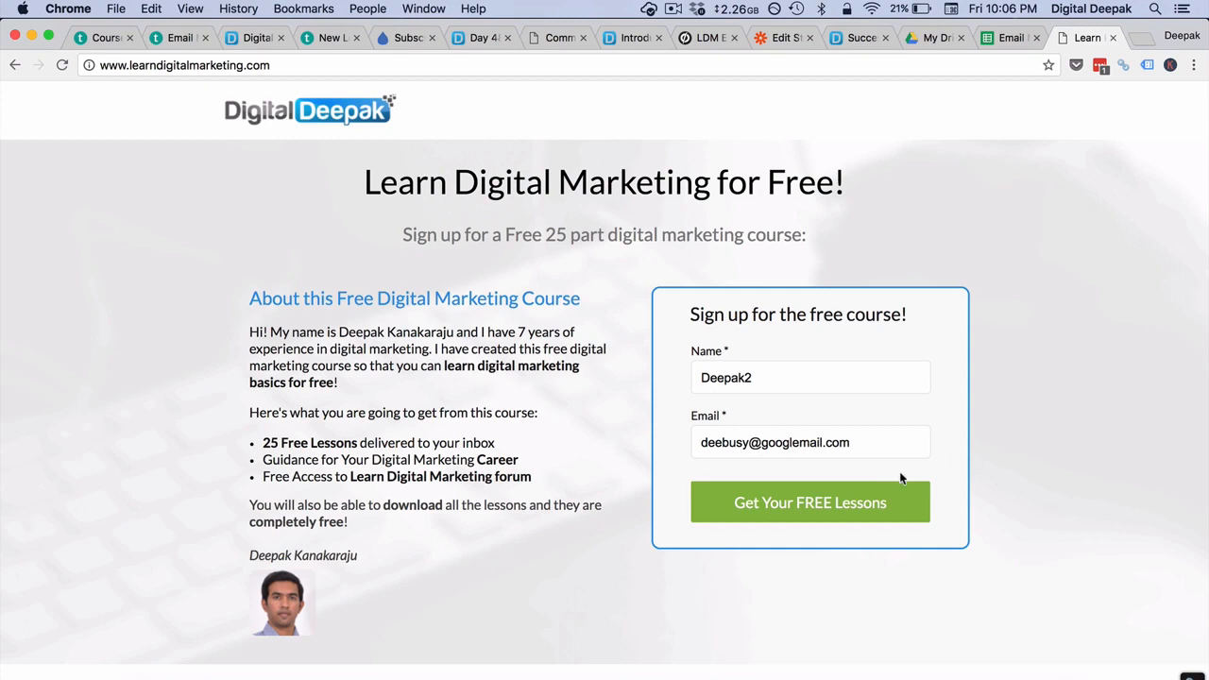
pyautogui.click(849, 500)
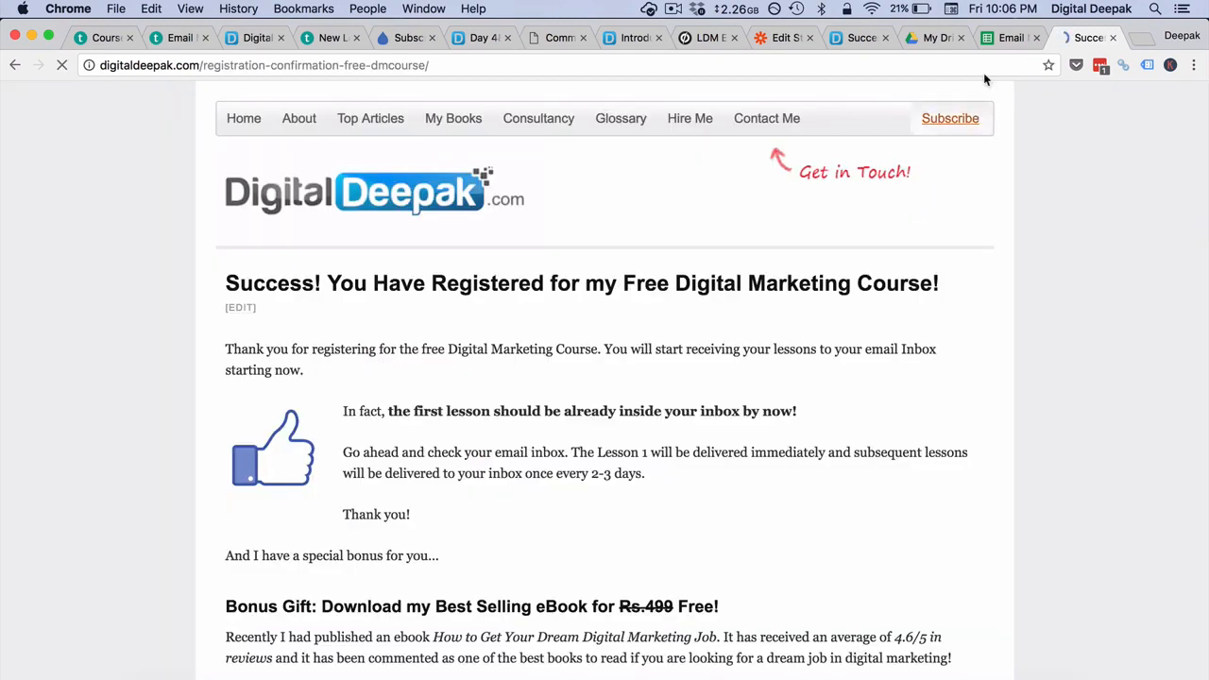
pyautogui.click(1005, 42)
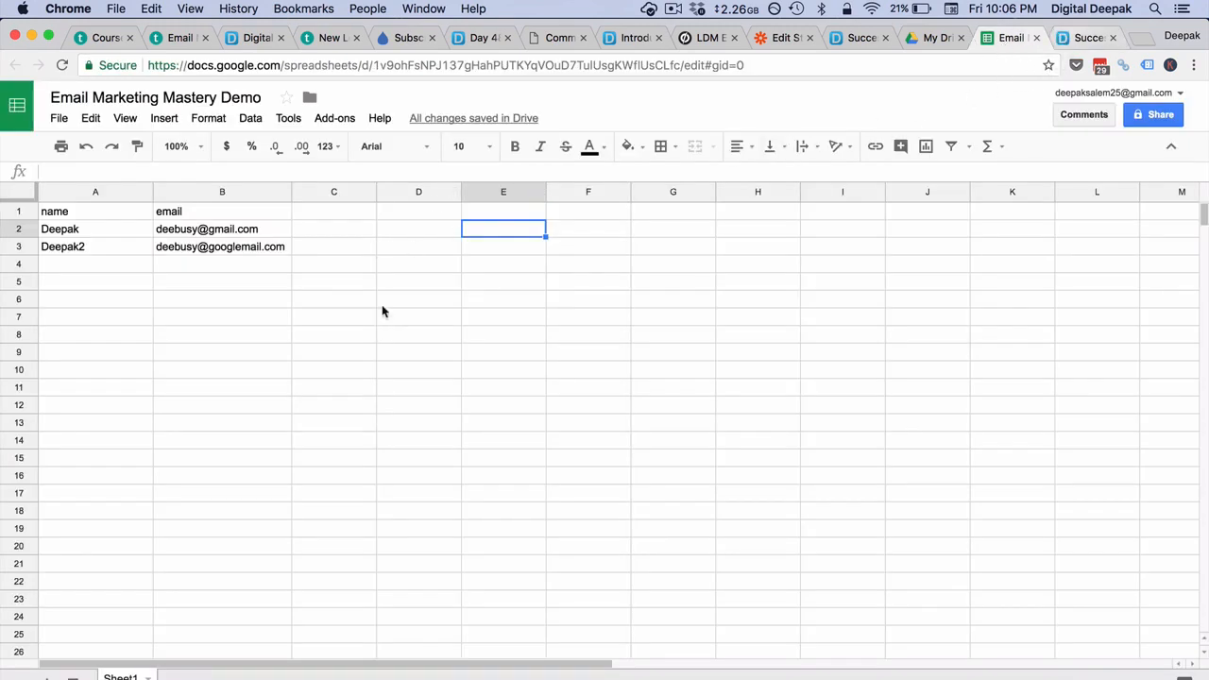
# - Check the new lead's name in A3 and email in B3, then go back to Zapier
pyautogui.click(120, 251)
pyautogui.click(194, 253)
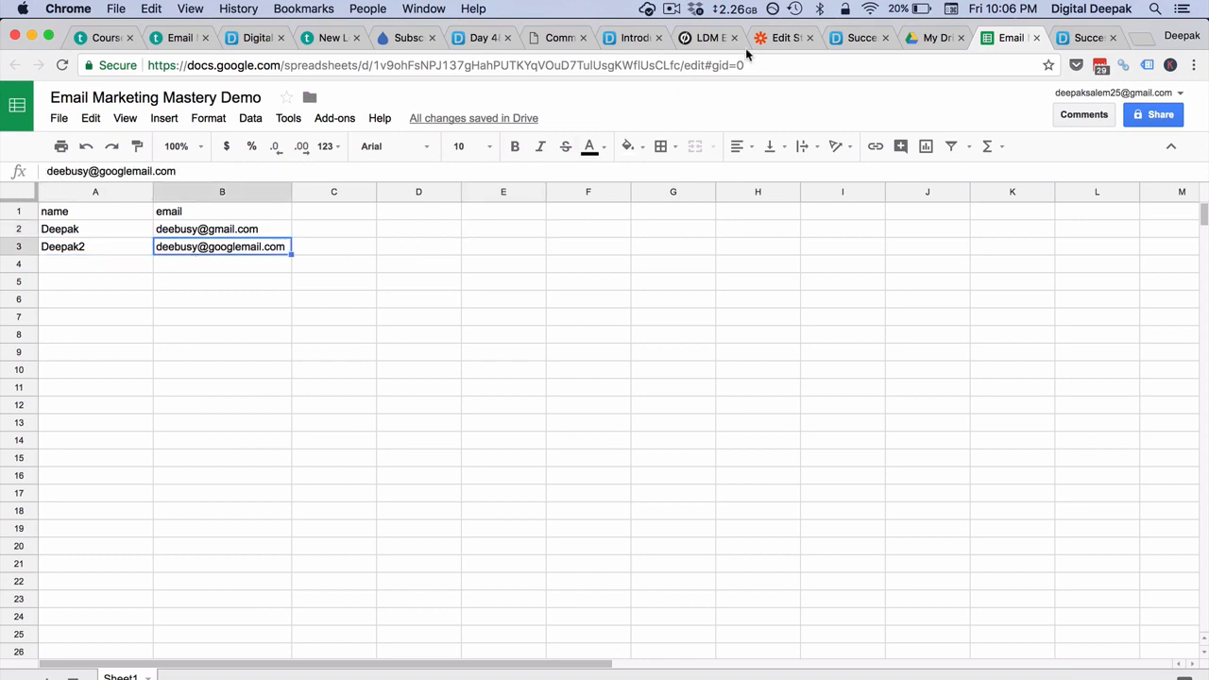
pyautogui.click(778, 39)
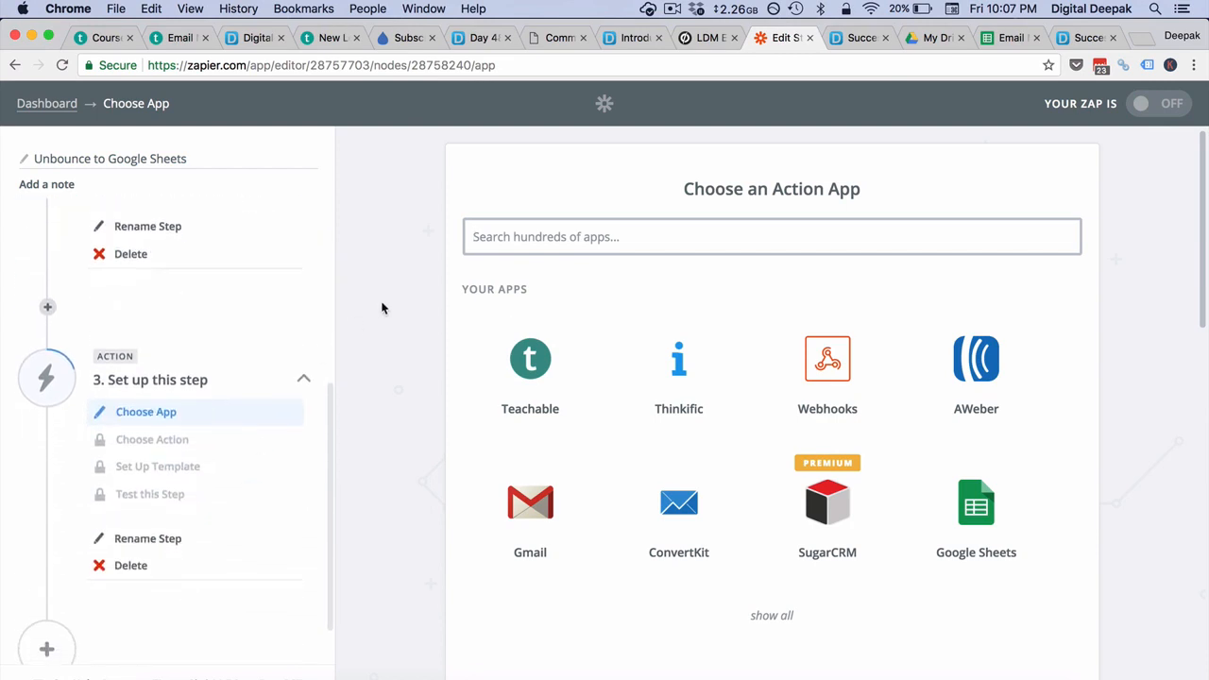
# - Add a Drip 'Create or Update Subscriber' action as the third step, after mistakenly picking Unbounce
pyautogui.scroll(5, 149, 359)
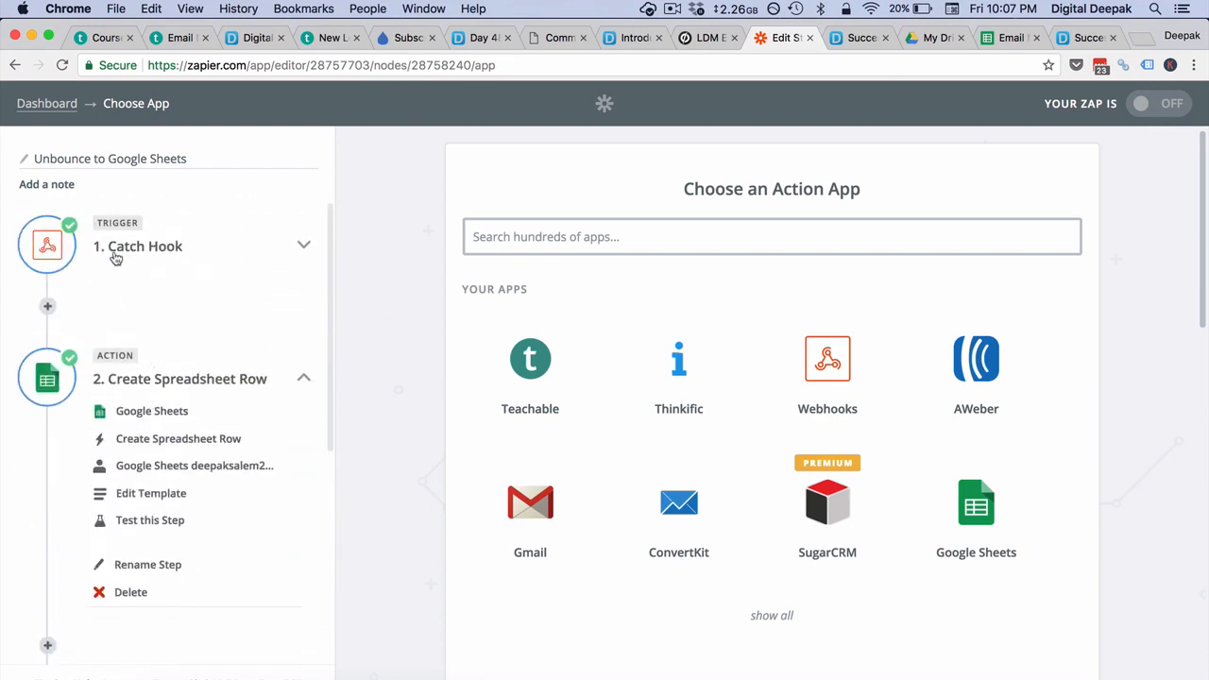
pyautogui.scroll(-5, 117, 375)
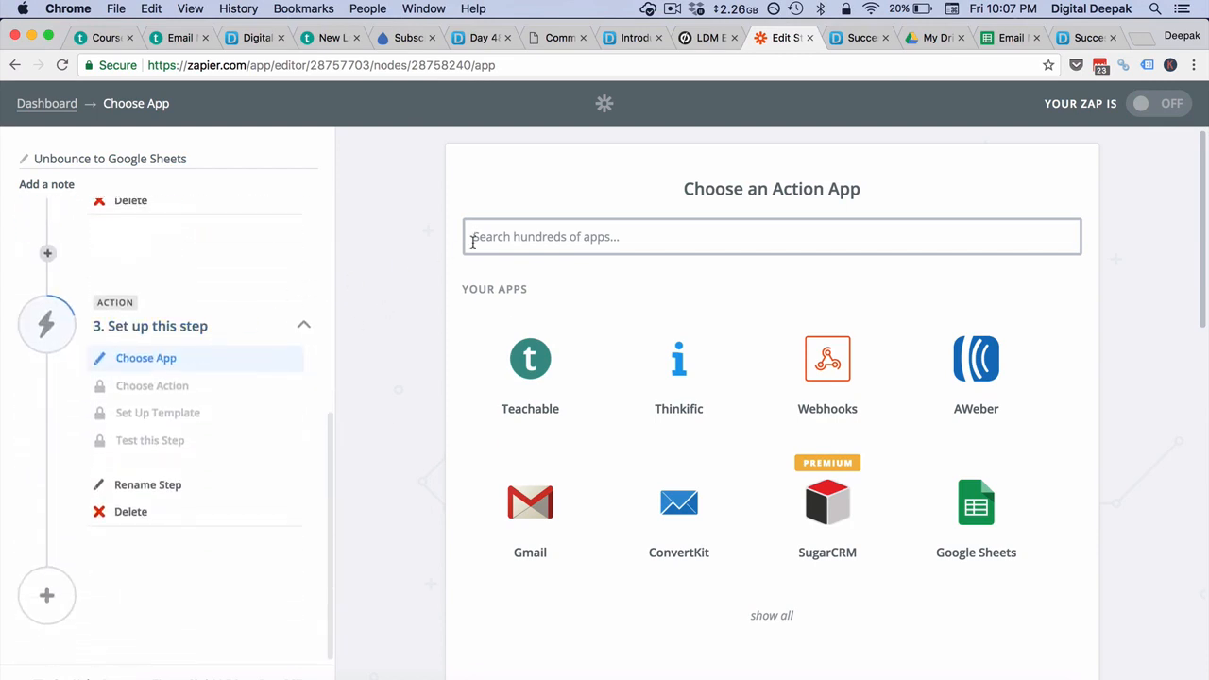
pyautogui.click(537, 232)
pyautogui.write('unbou')
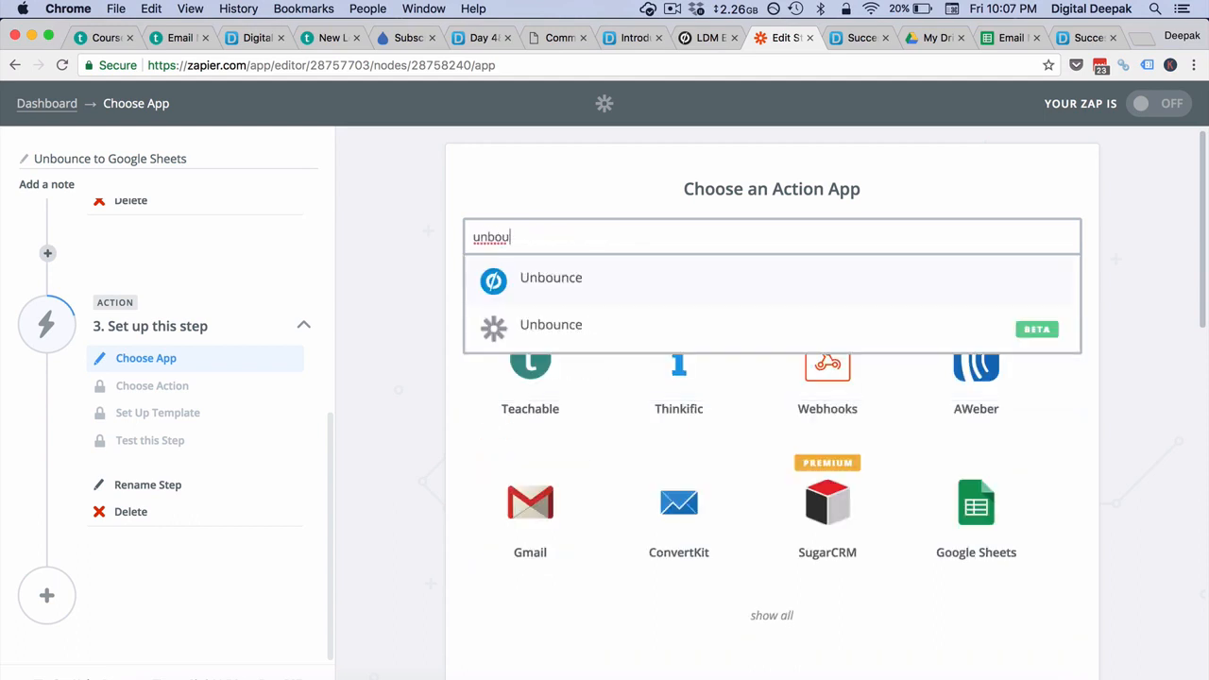
pyautogui.click(657, 289)
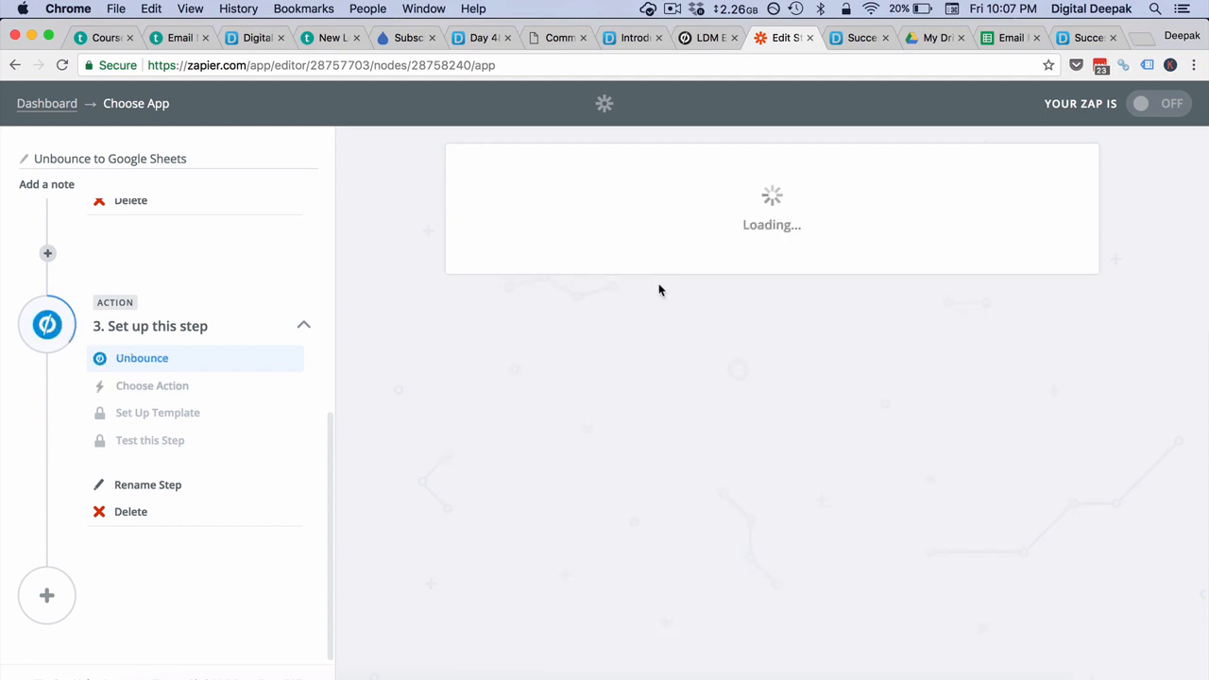
pyautogui.click(144, 363)
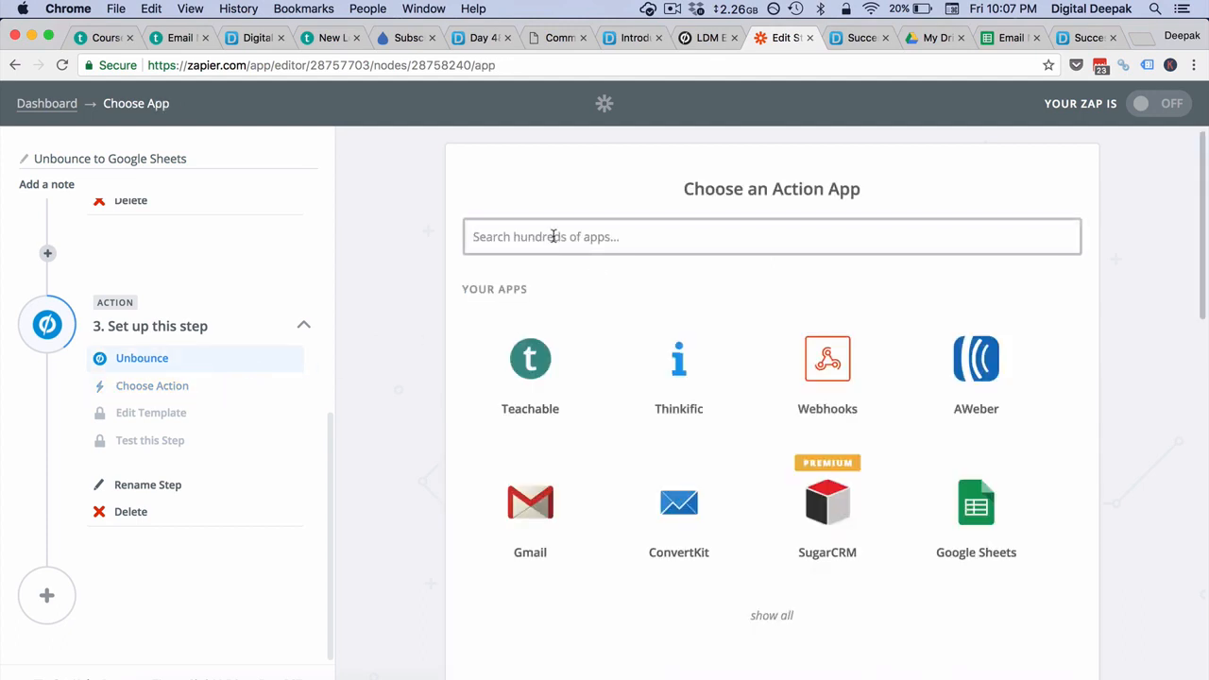
pyautogui.write('drip')
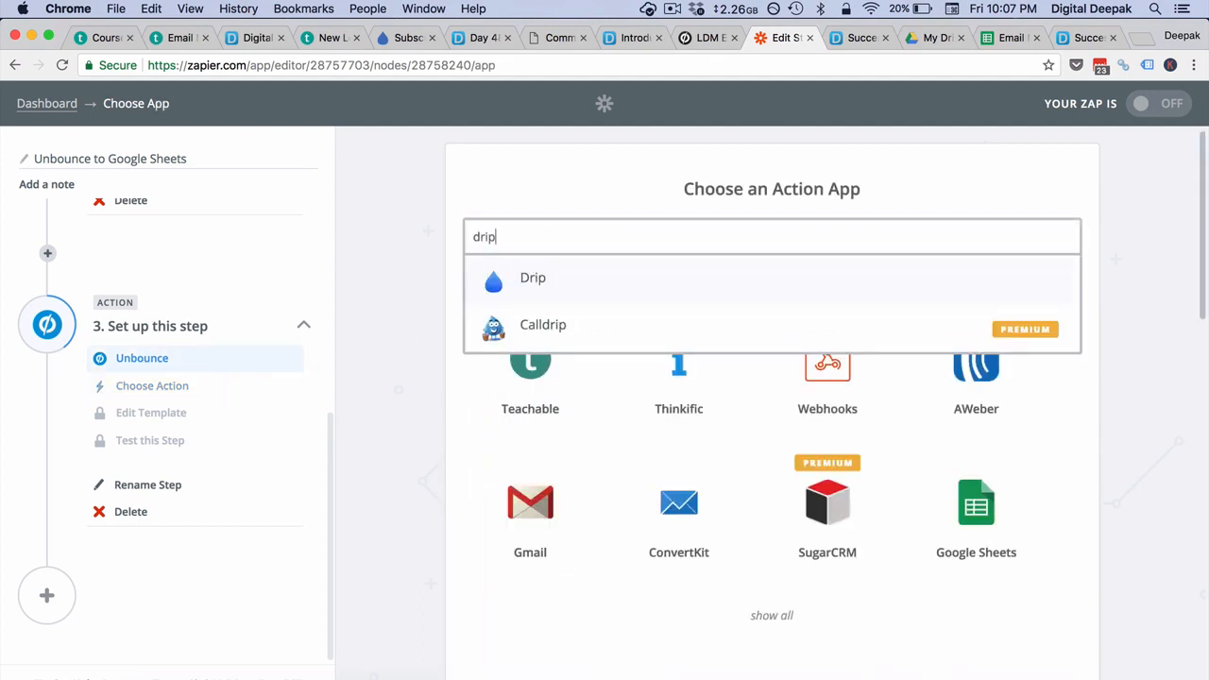
pyautogui.click(615, 285)
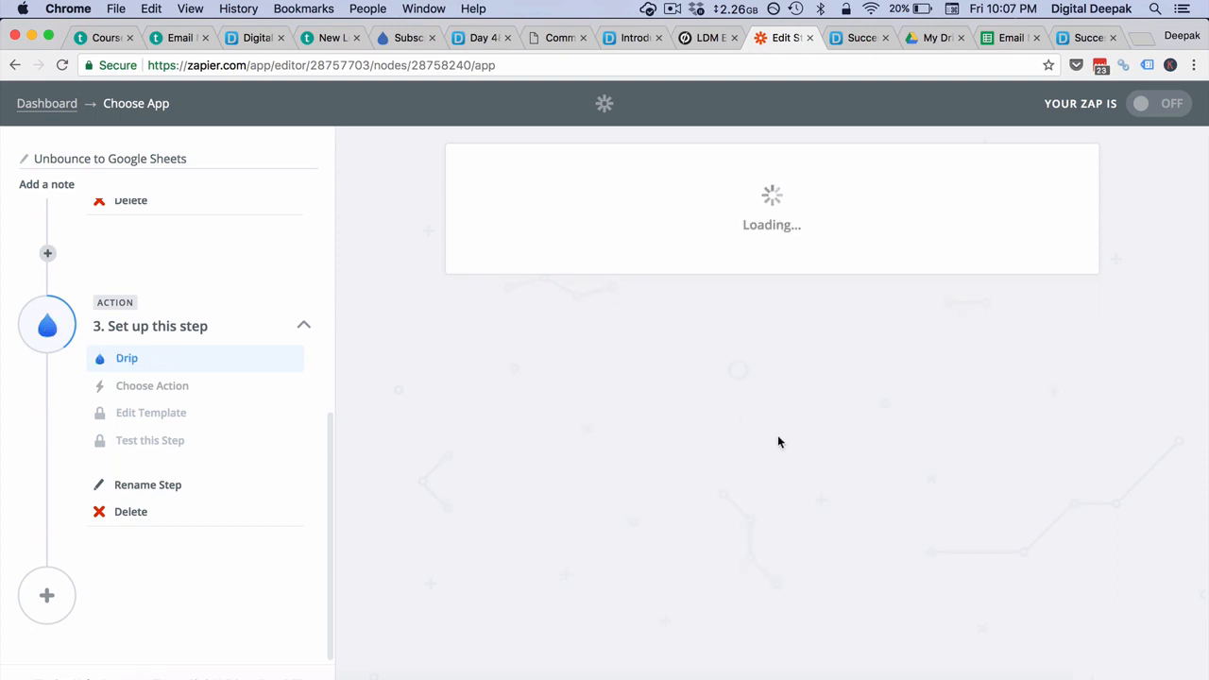
pyautogui.click(912, 407)
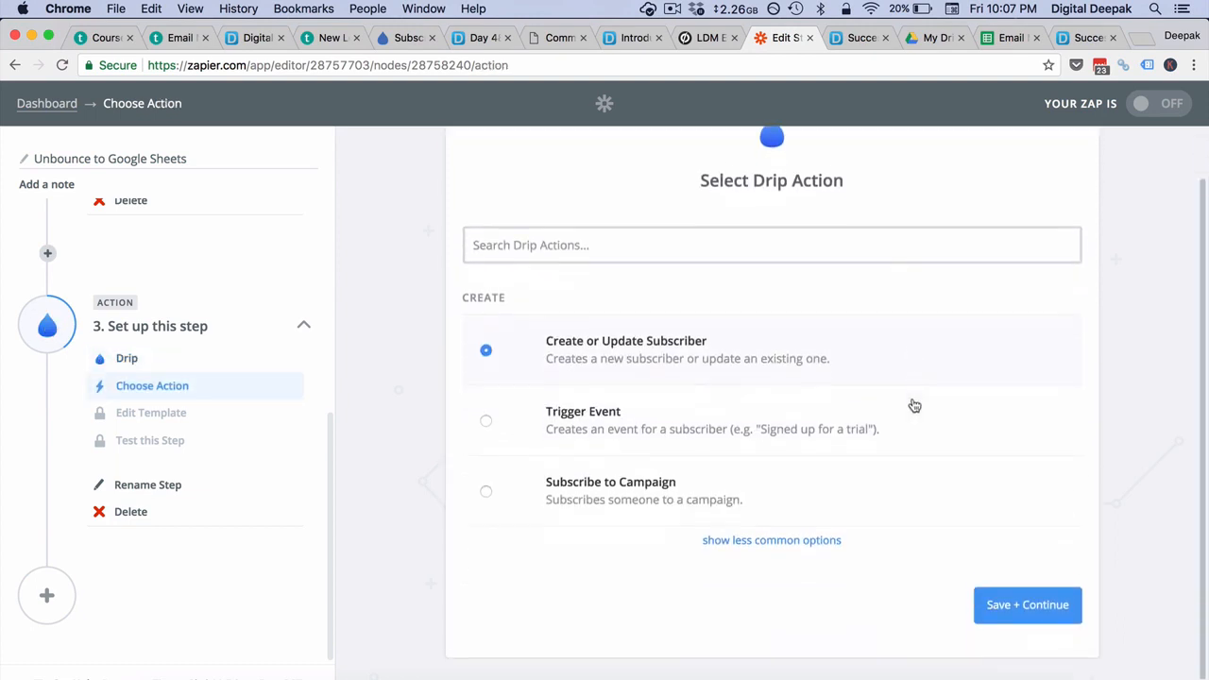
pyautogui.click(985, 592)
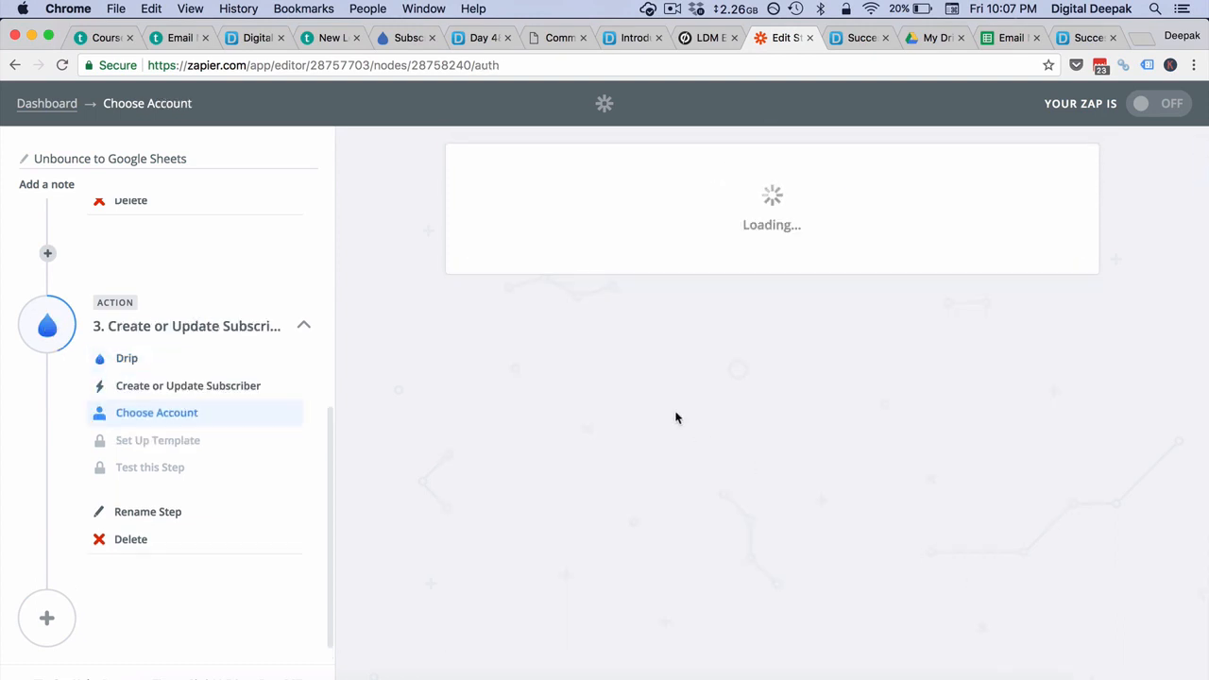
# - Confirm the connected Drip account and set Account ID to digitaldeepak.com
pyautogui.click(1020, 495)
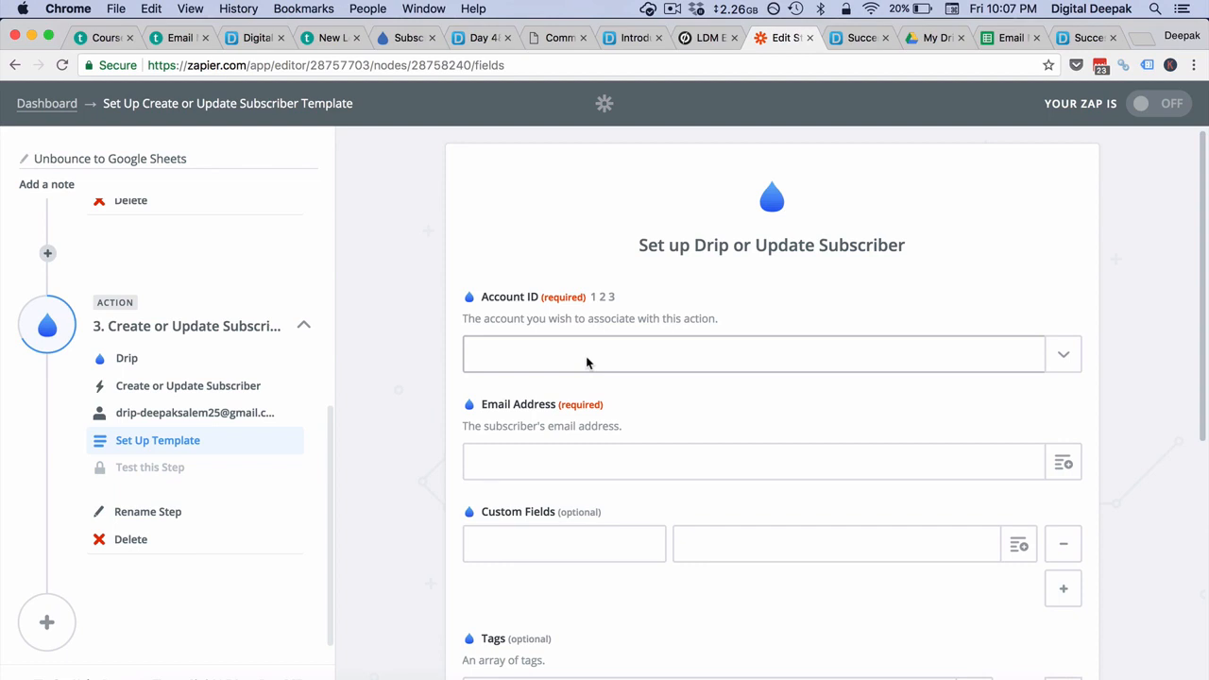
pyautogui.click(586, 363)
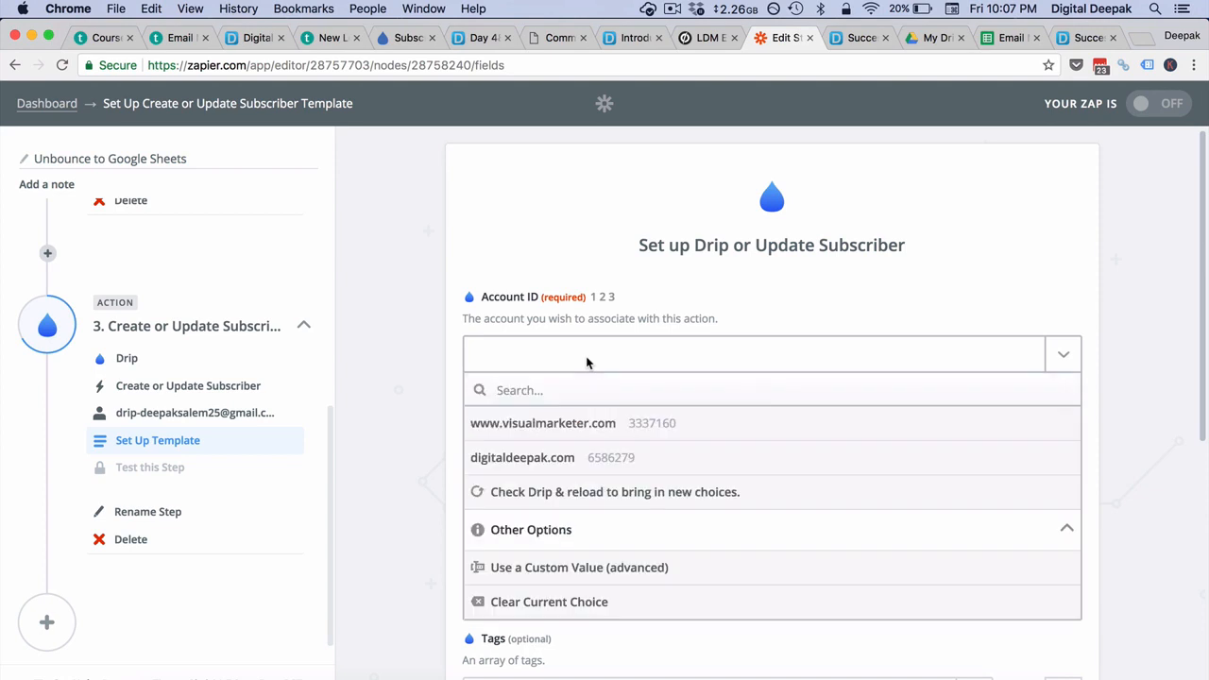
pyautogui.click(588, 461)
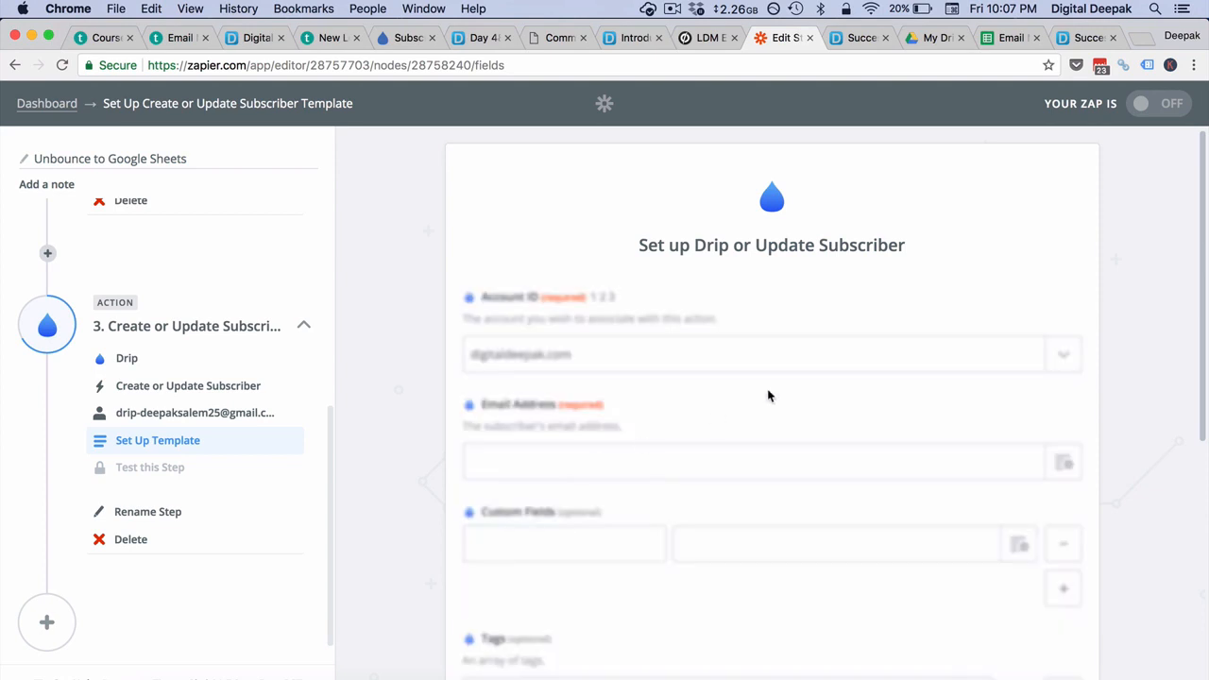
pyautogui.scroll(-1, 769, 396)
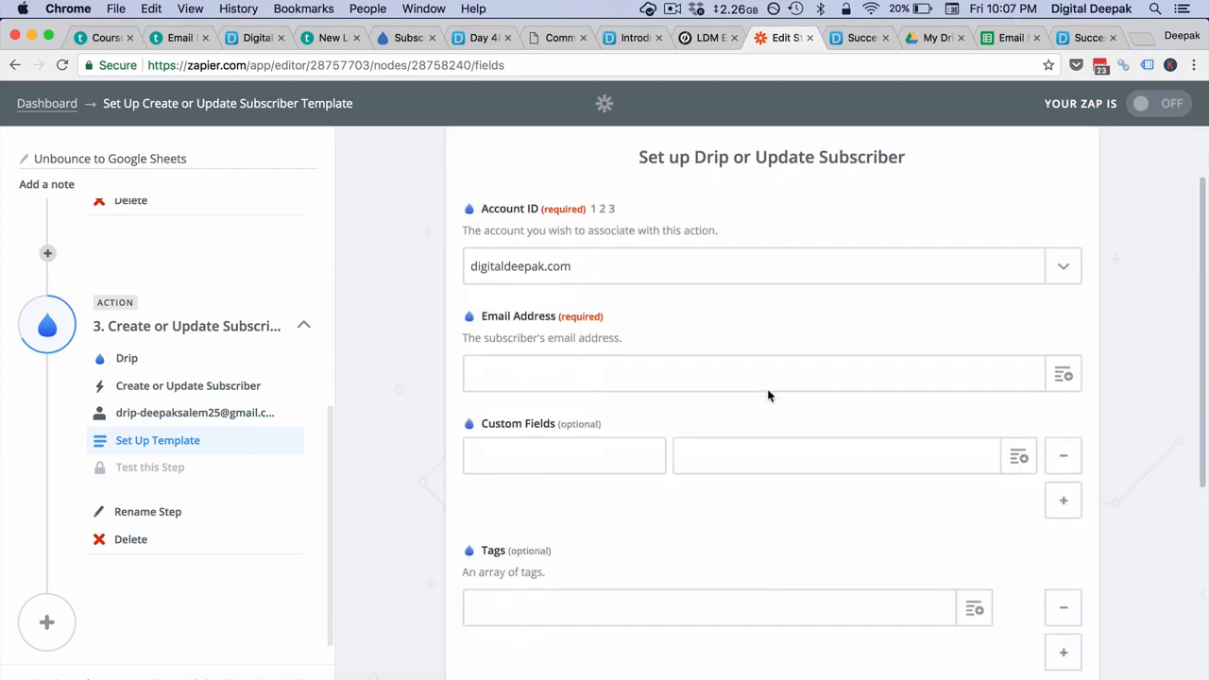
# - Map the Catch Hook's Data.json Email into Email Address
pyautogui.click(1065, 369)
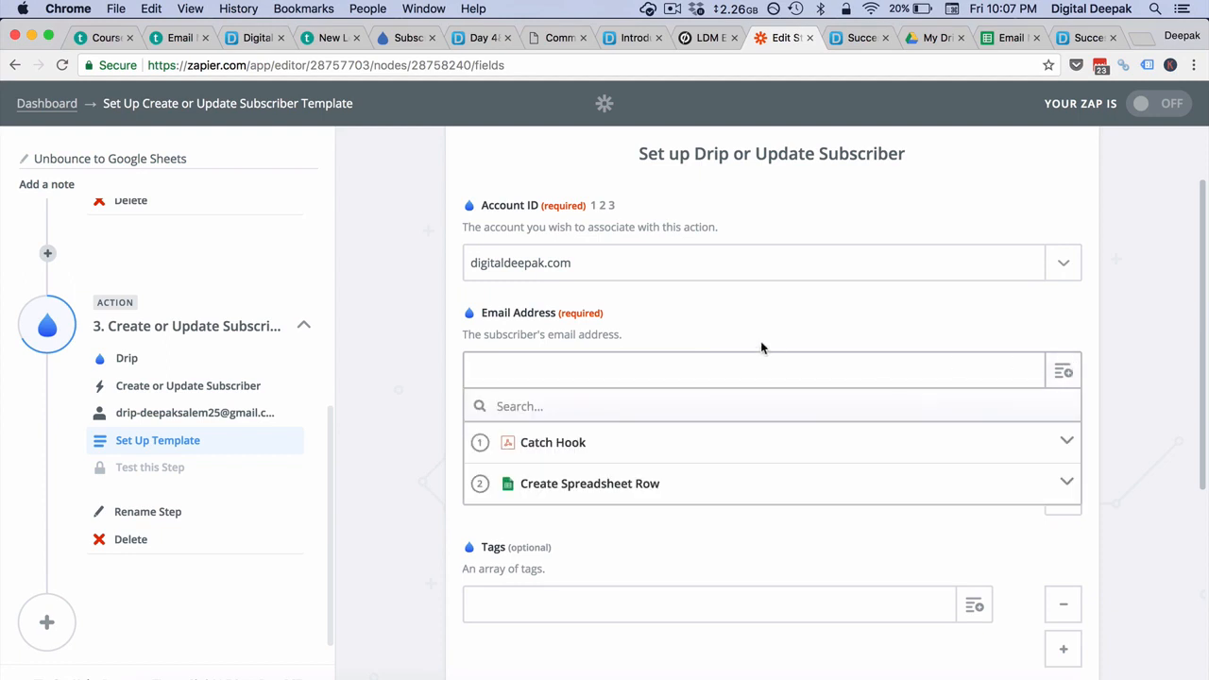
pyautogui.click(579, 452)
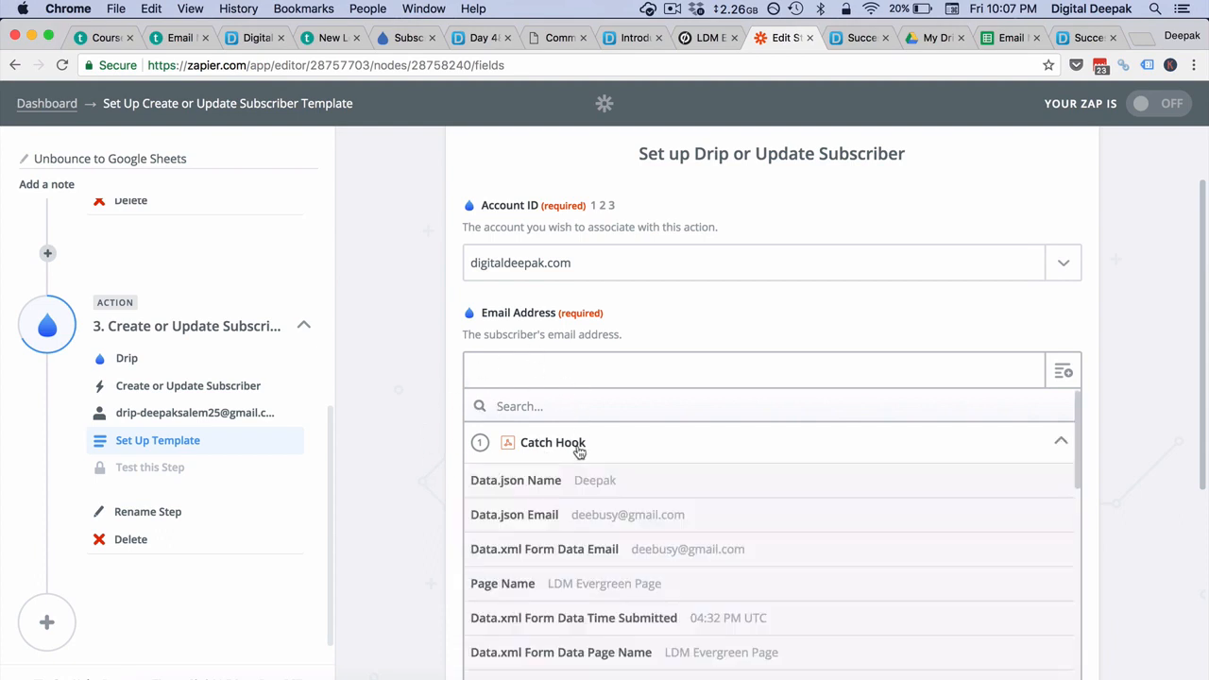
pyautogui.scroll(-1, 685, 464)
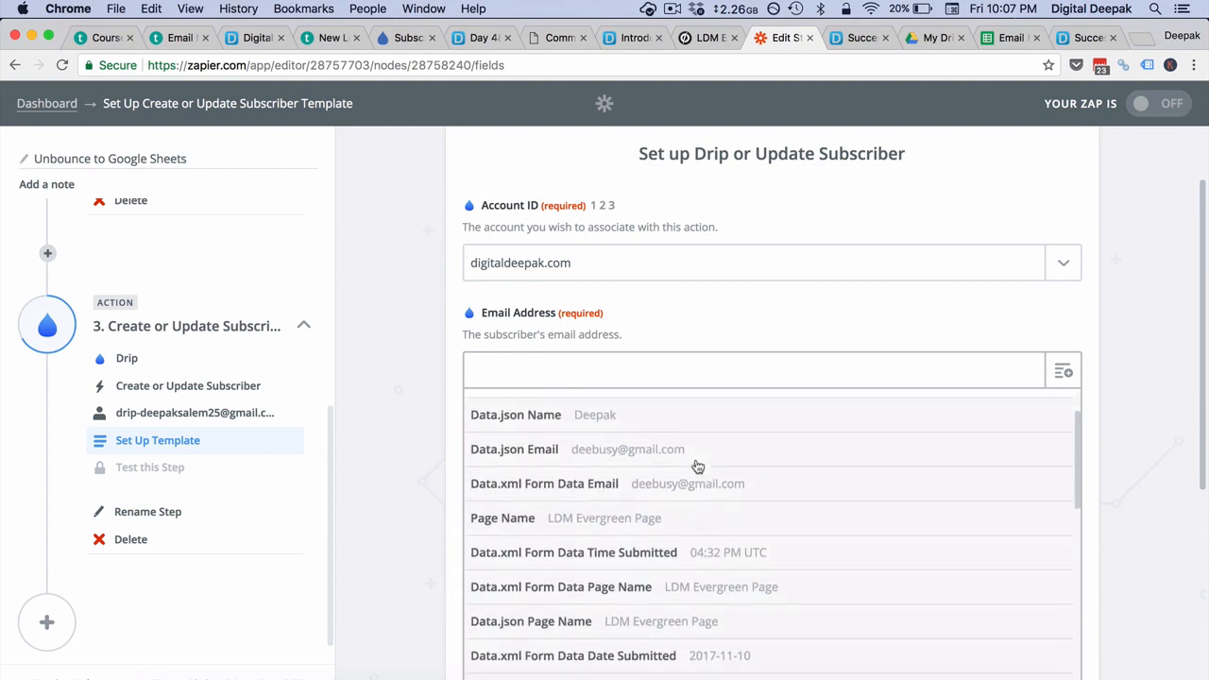
pyautogui.click(611, 485)
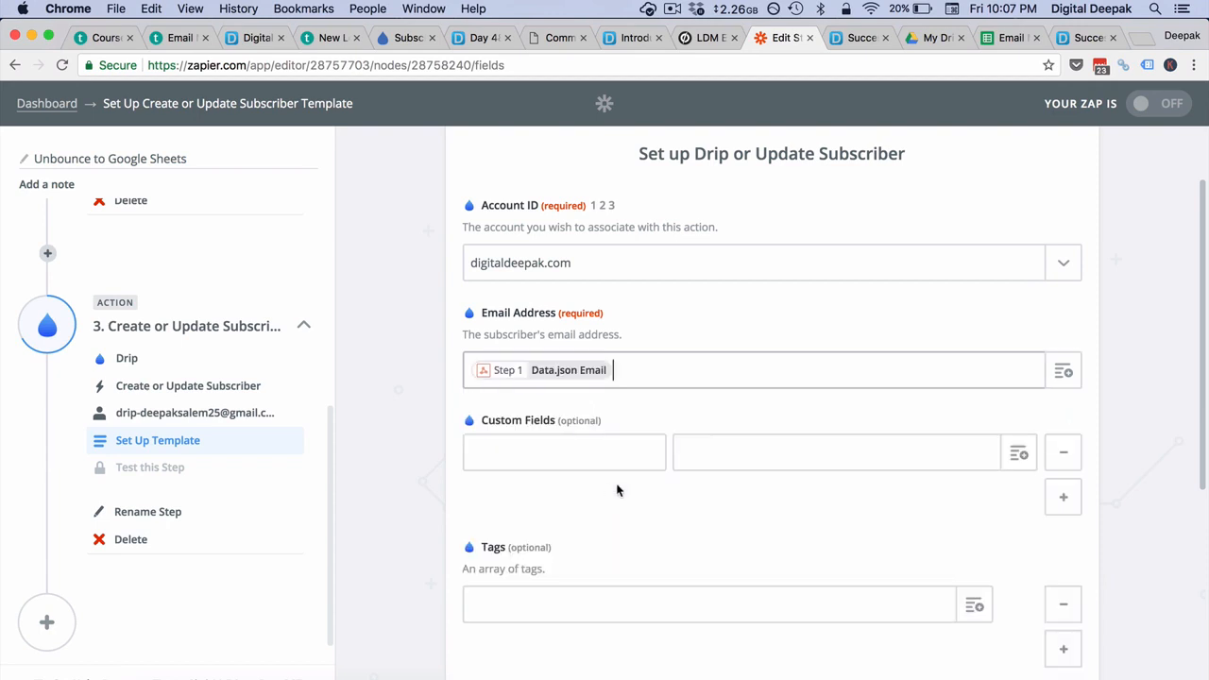
# - Add custom field first_name mapped to the hook's Data.json Name
pyautogui.click(606, 455)
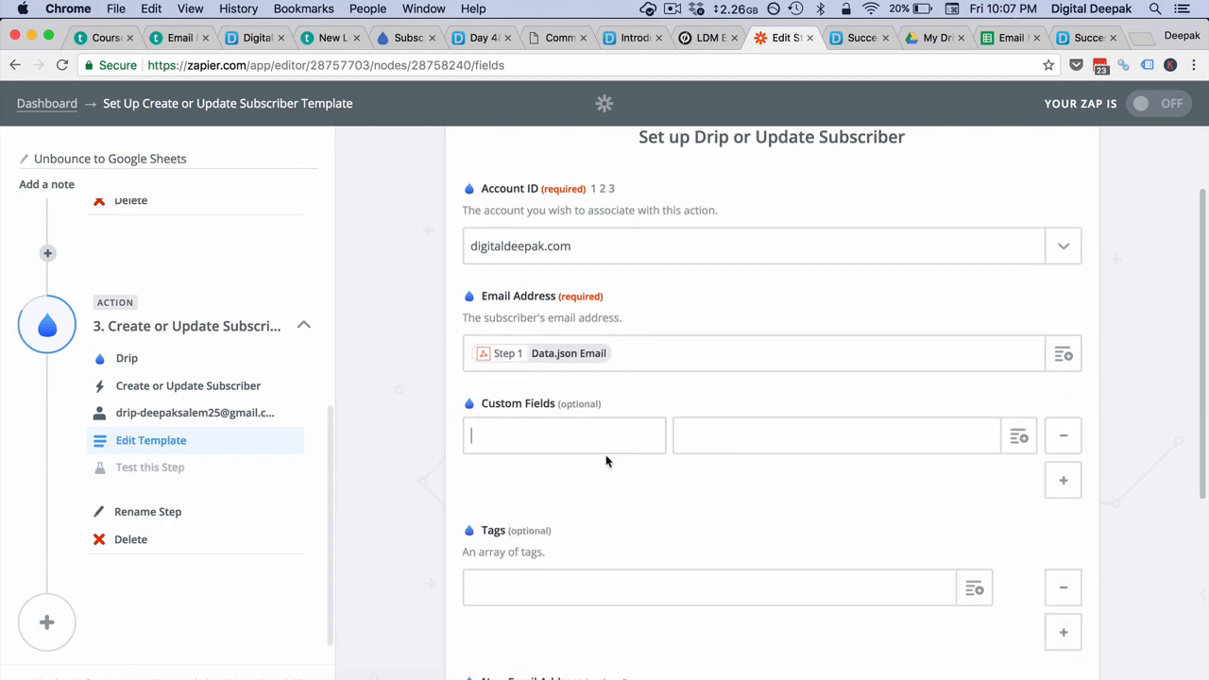
pyautogui.write('first_name')
pyautogui.press('Tab')
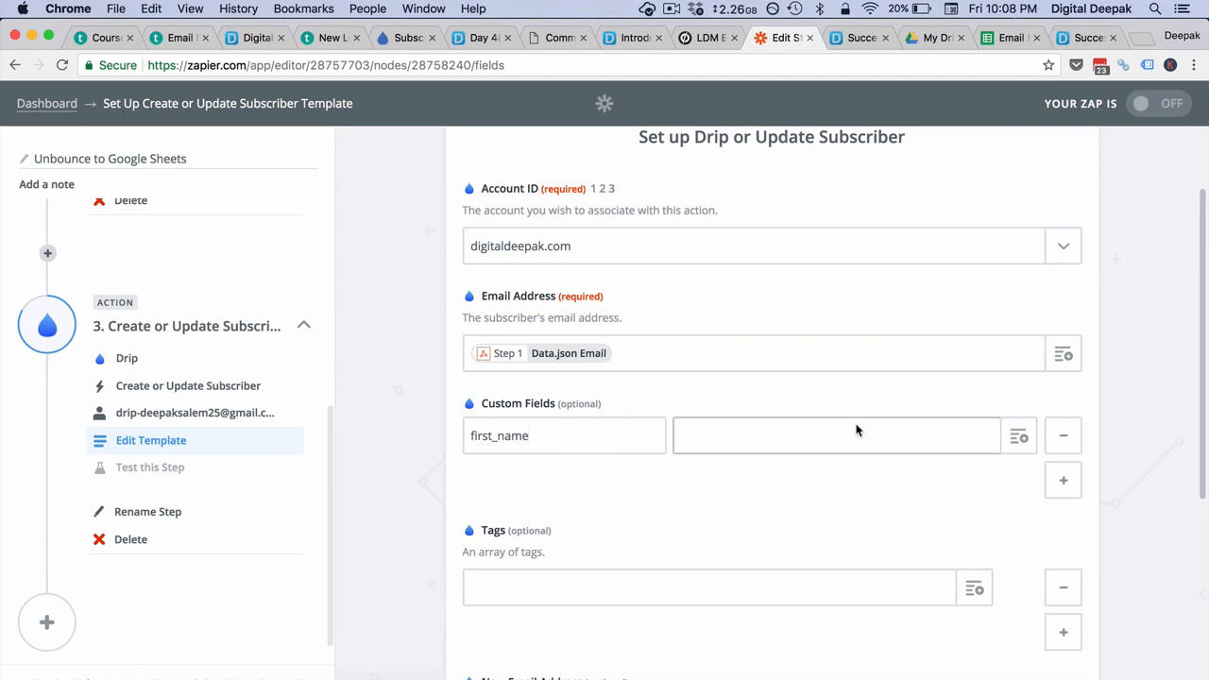
pyautogui.click(1007, 436)
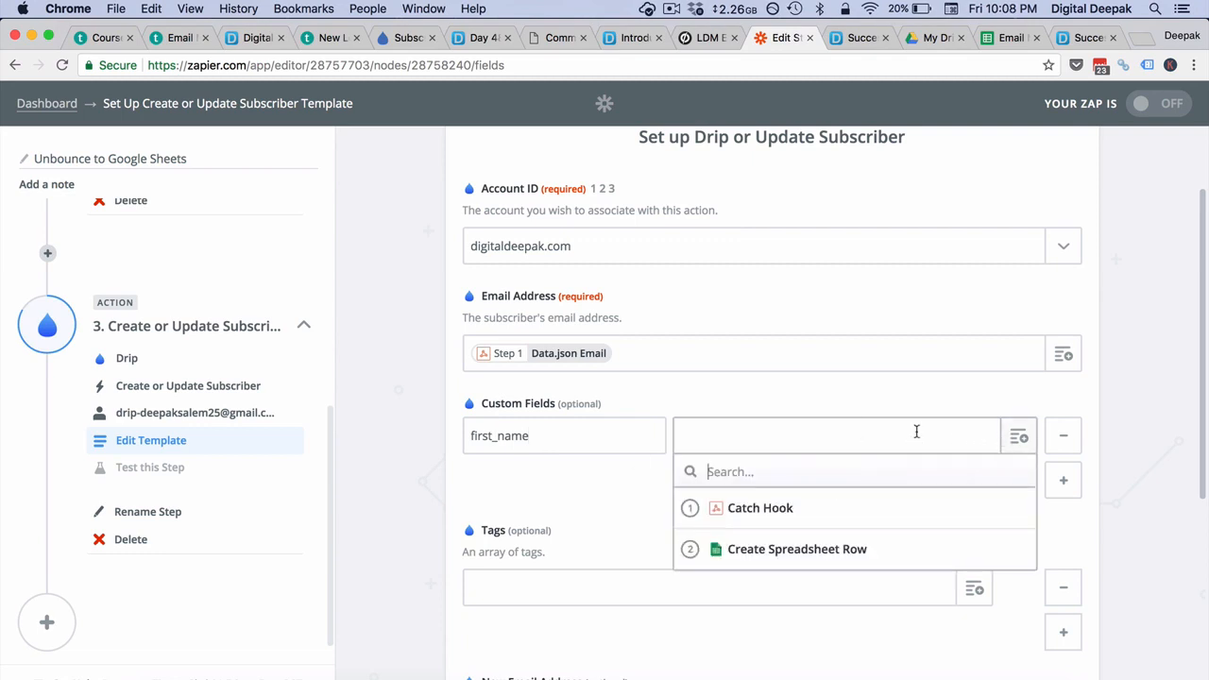
pyautogui.click(721, 508)
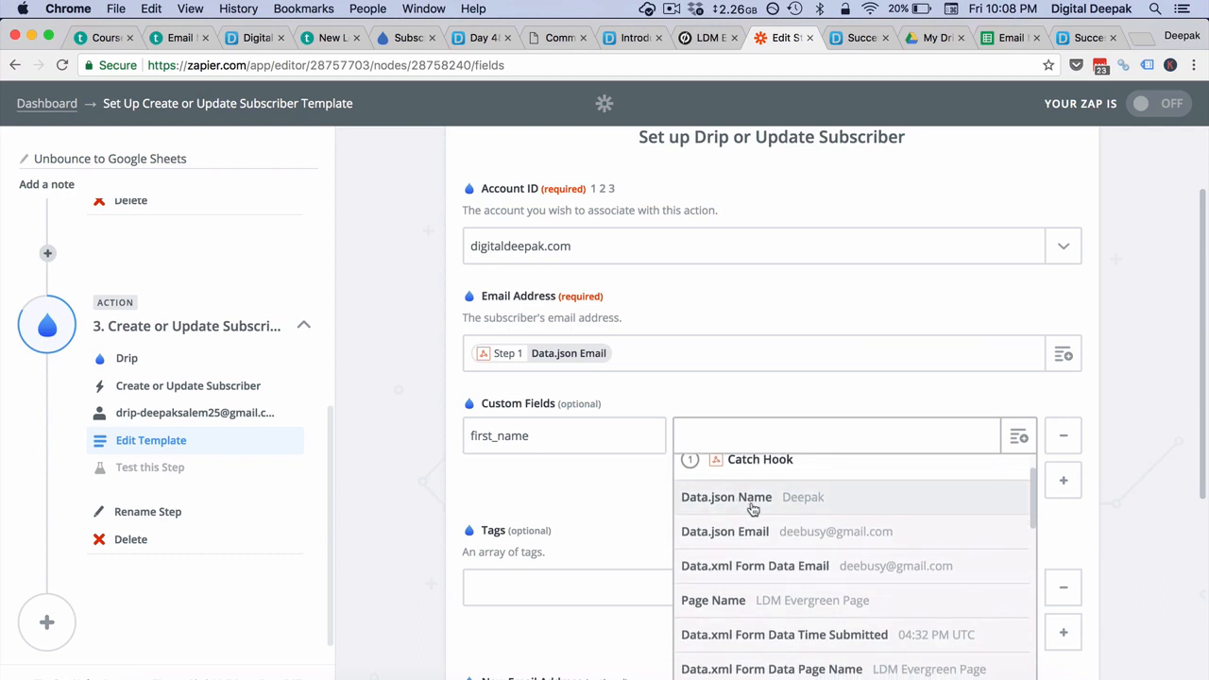
pyautogui.click(723, 498)
pyautogui.scroll(-3, 855, 502)
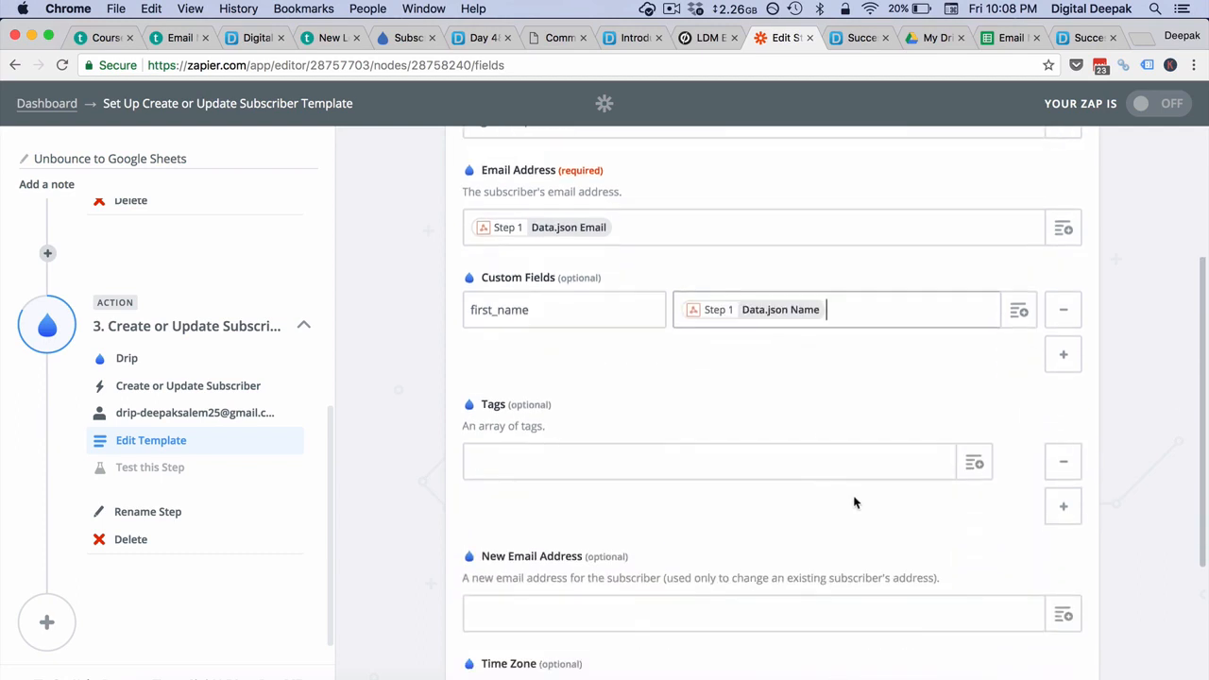
# - Add the tag email_marketing_mastery_test to the subscriber
pyautogui.click(756, 455)
pyautogui.write('email')
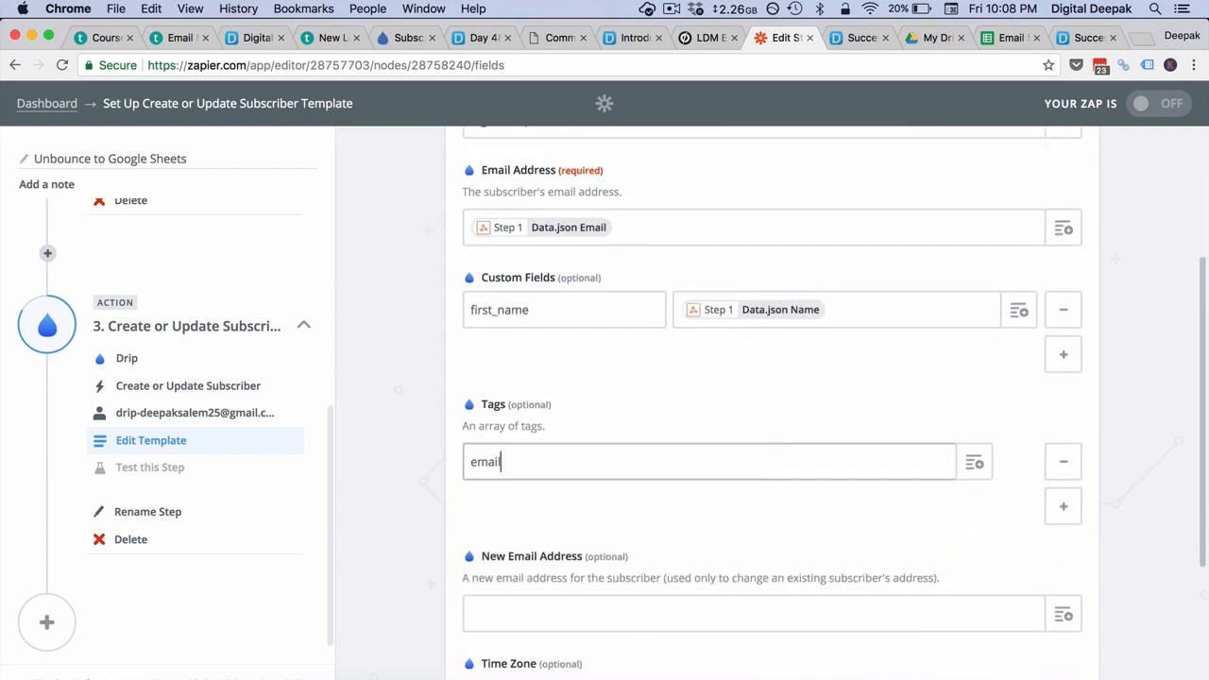
pyautogui.write('_marketing_mastery_test')
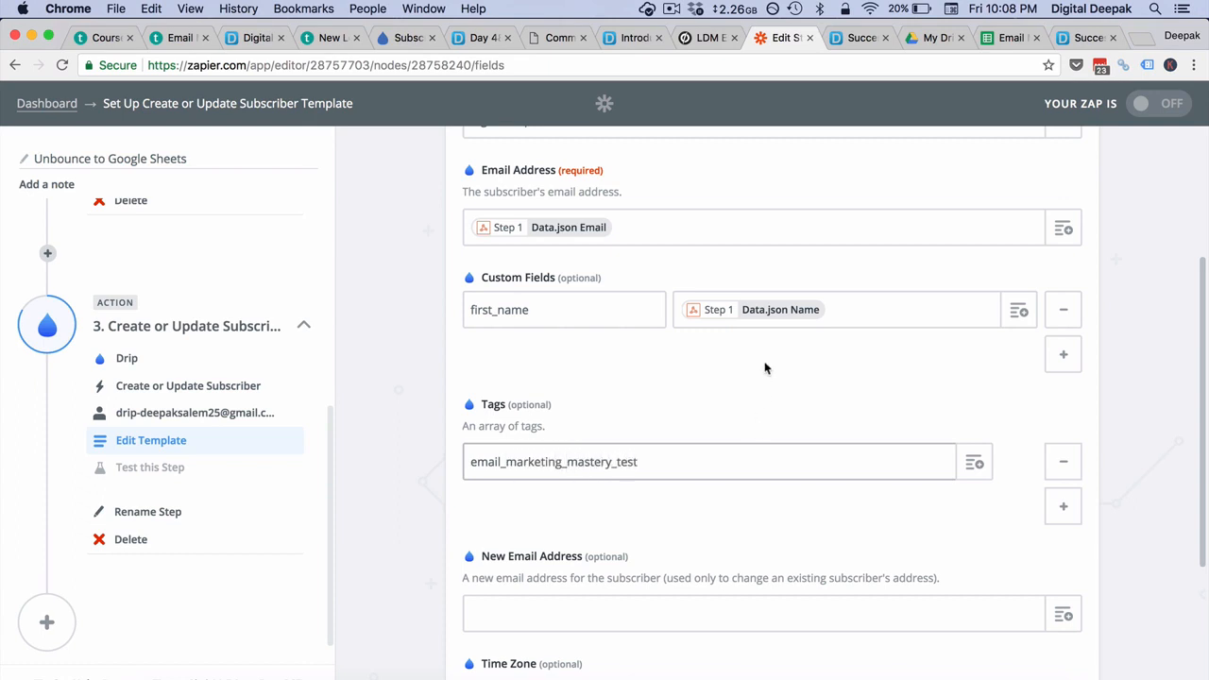
pyautogui.scroll(-5, 765, 368)
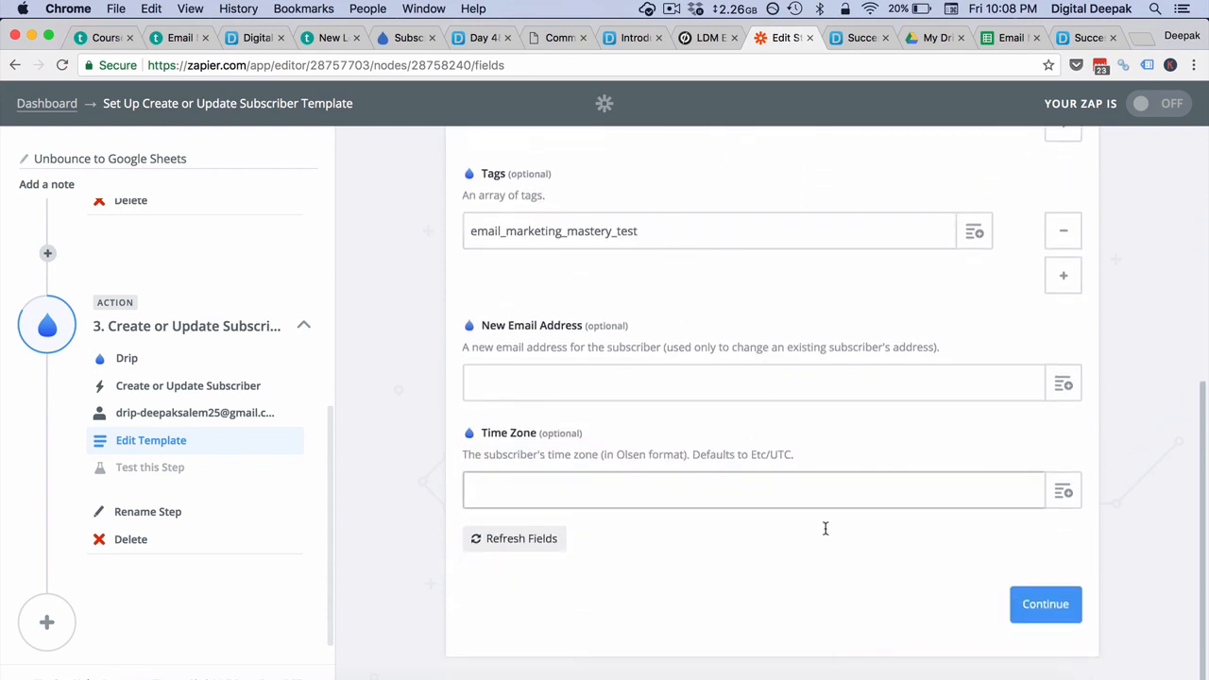
# - Send a test subscriber to Drip, finish, switch the zap on, and view the Success page
pyautogui.click(1075, 599)
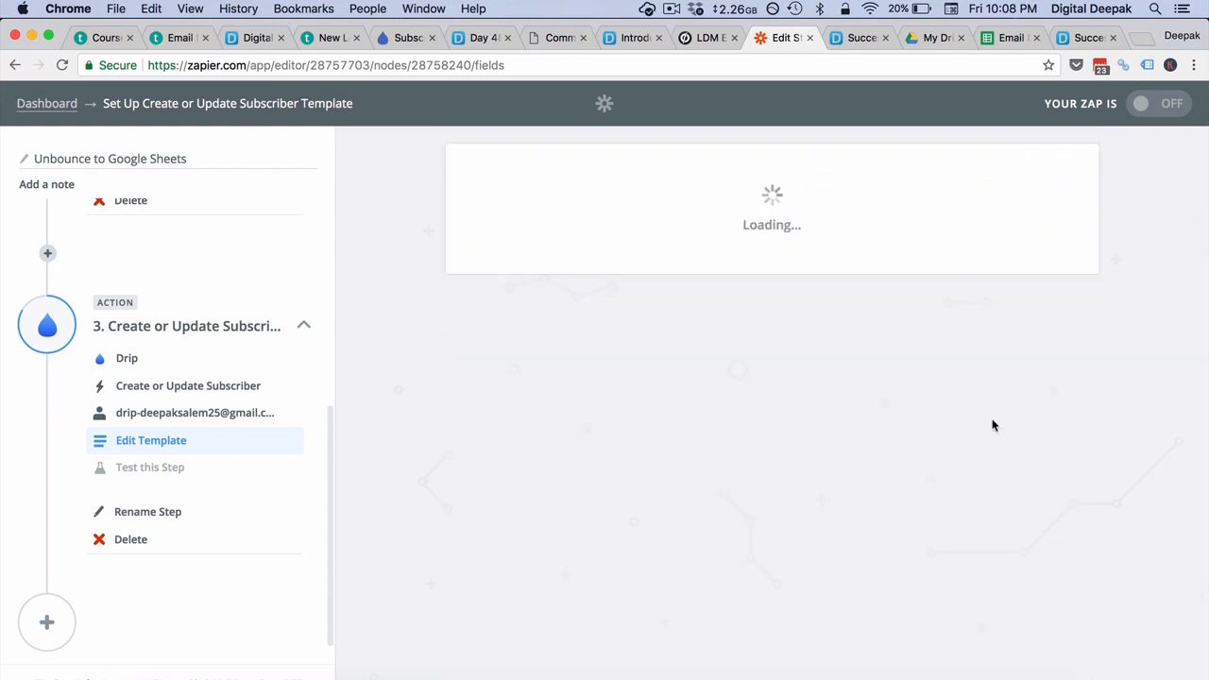
pyautogui.scroll(-4, 964, 505)
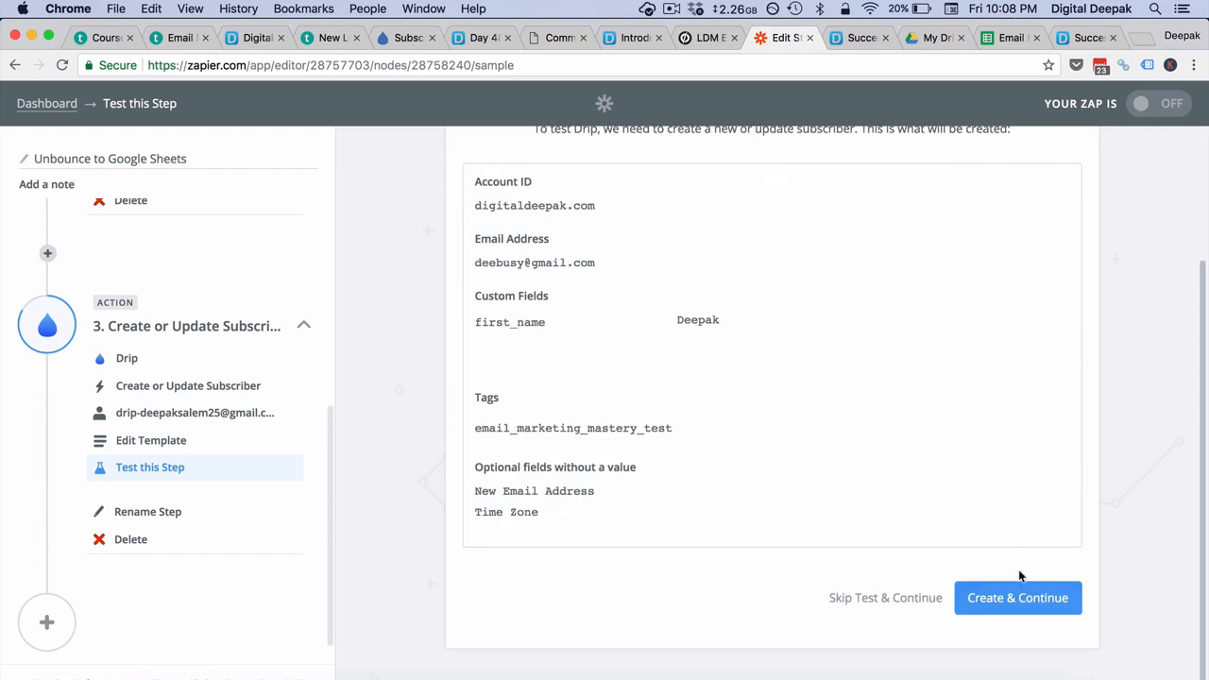
pyautogui.click(1018, 594)
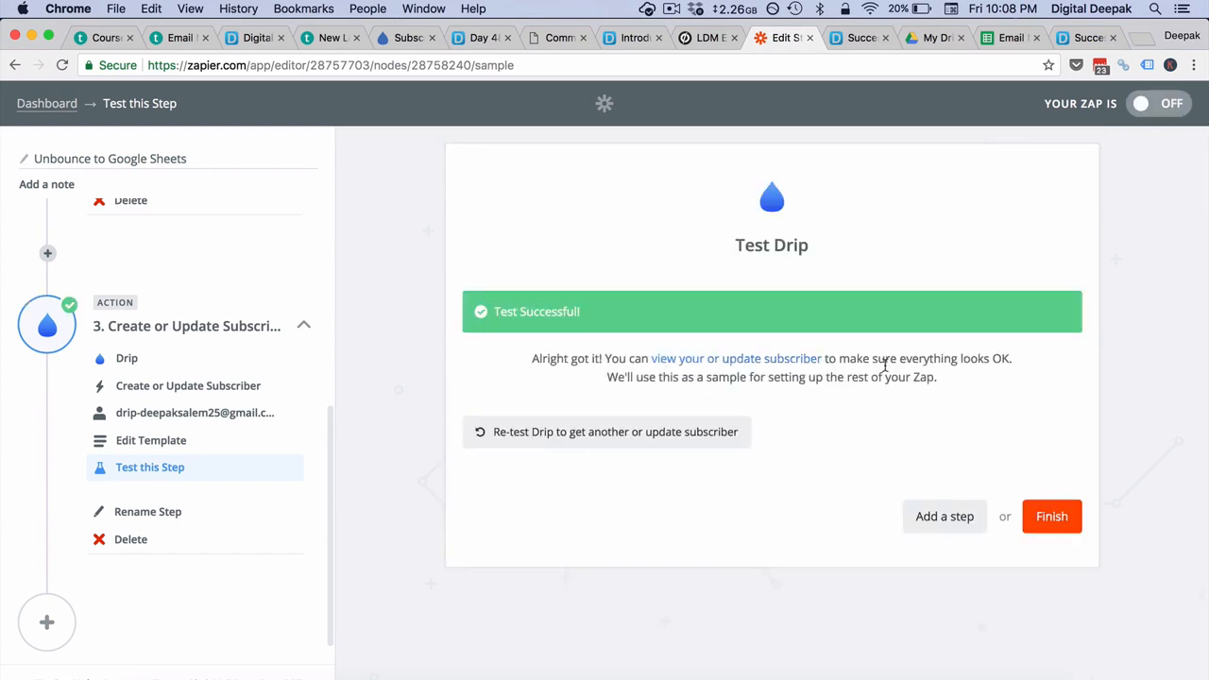
pyautogui.click(1045, 516)
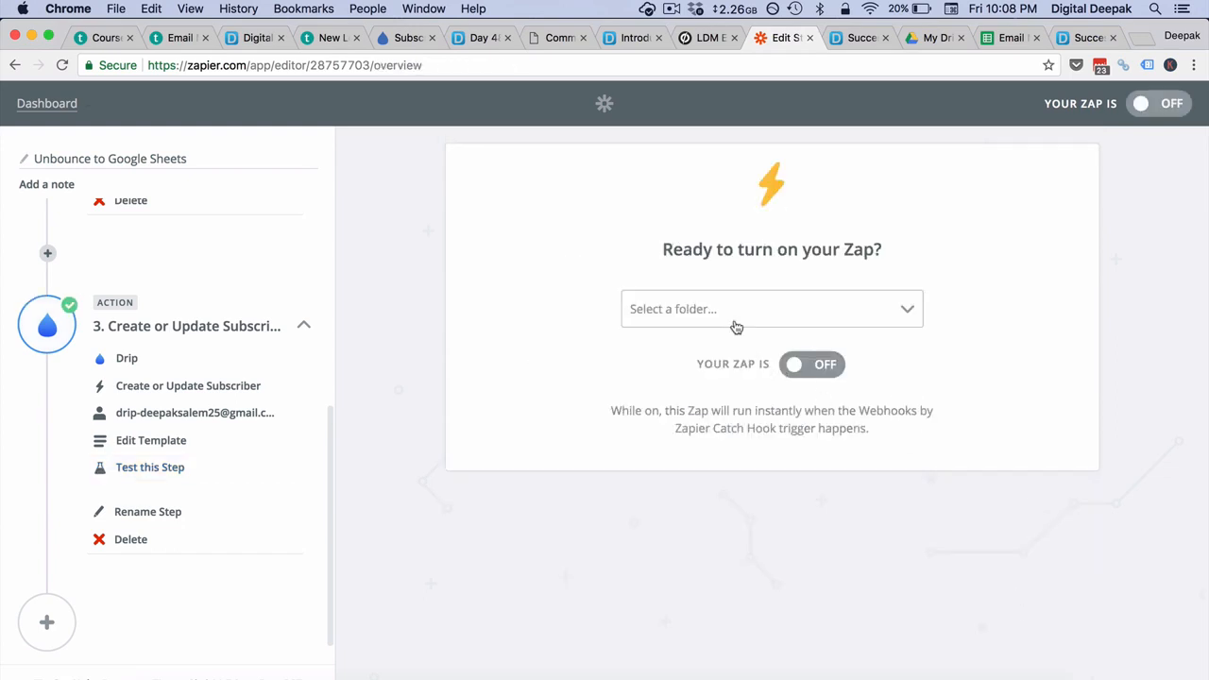
pyautogui.click(799, 363)
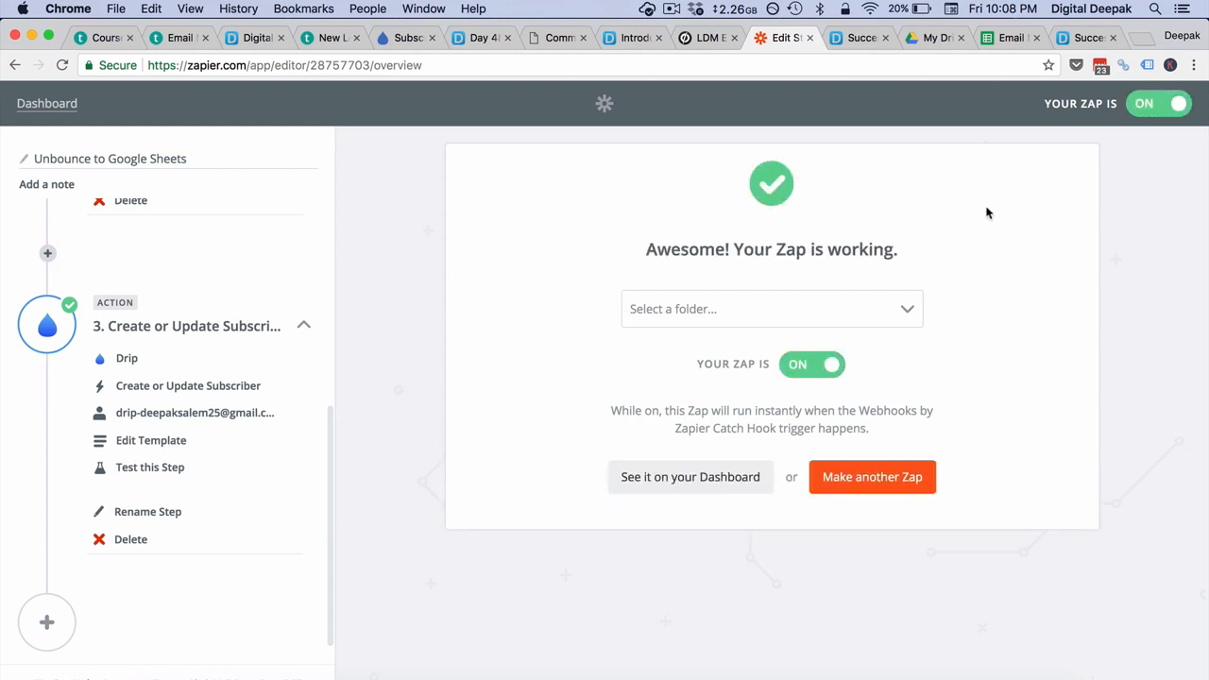
pyautogui.click(1080, 42)
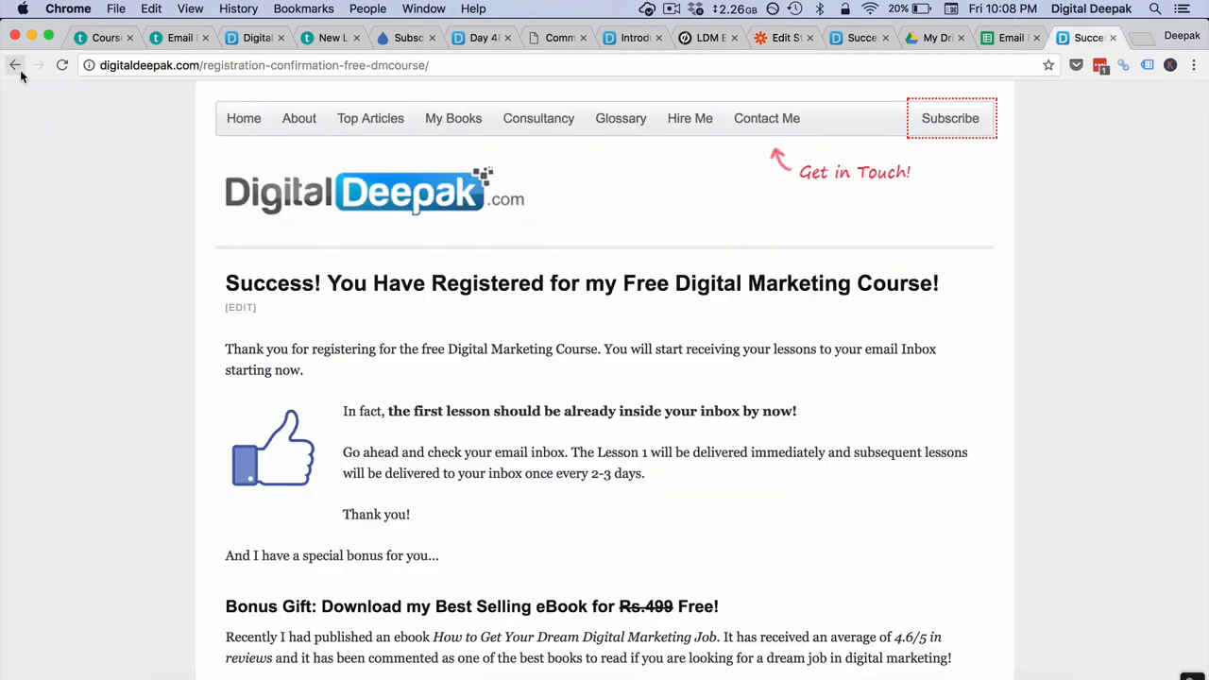
# - Revisit the sign-up form, check the lead spreadsheet, then open a blank Chrome tab
pyautogui.click(19, 68)
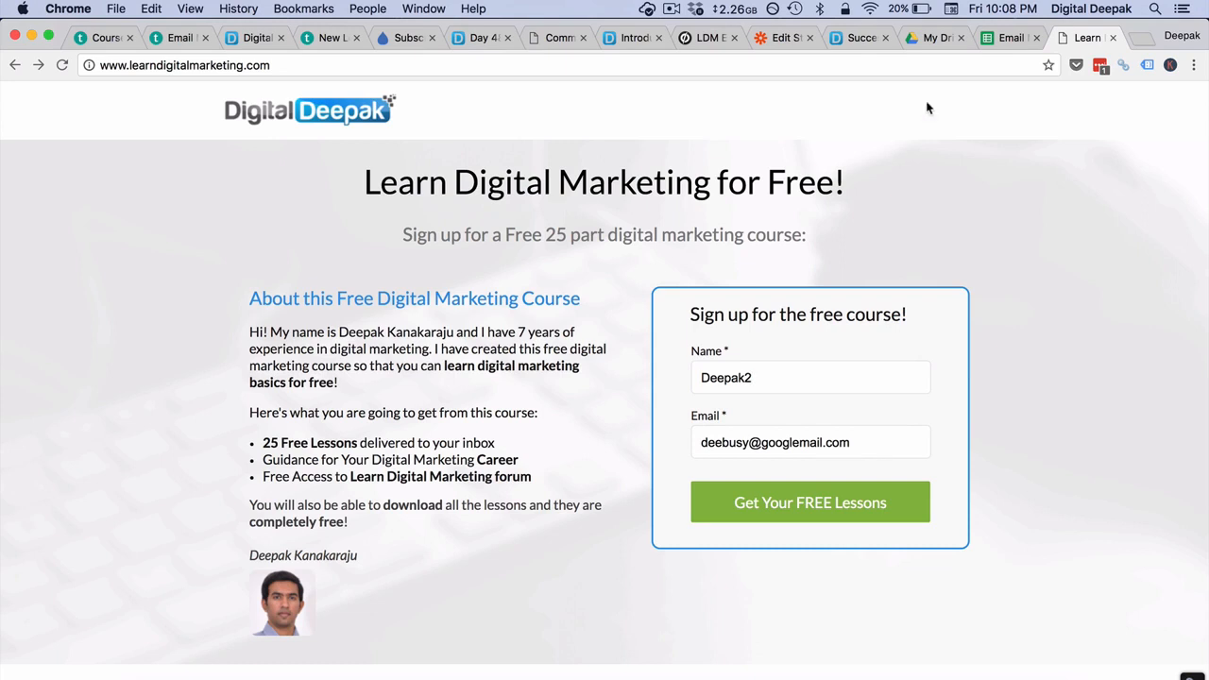
pyautogui.click(1006, 41)
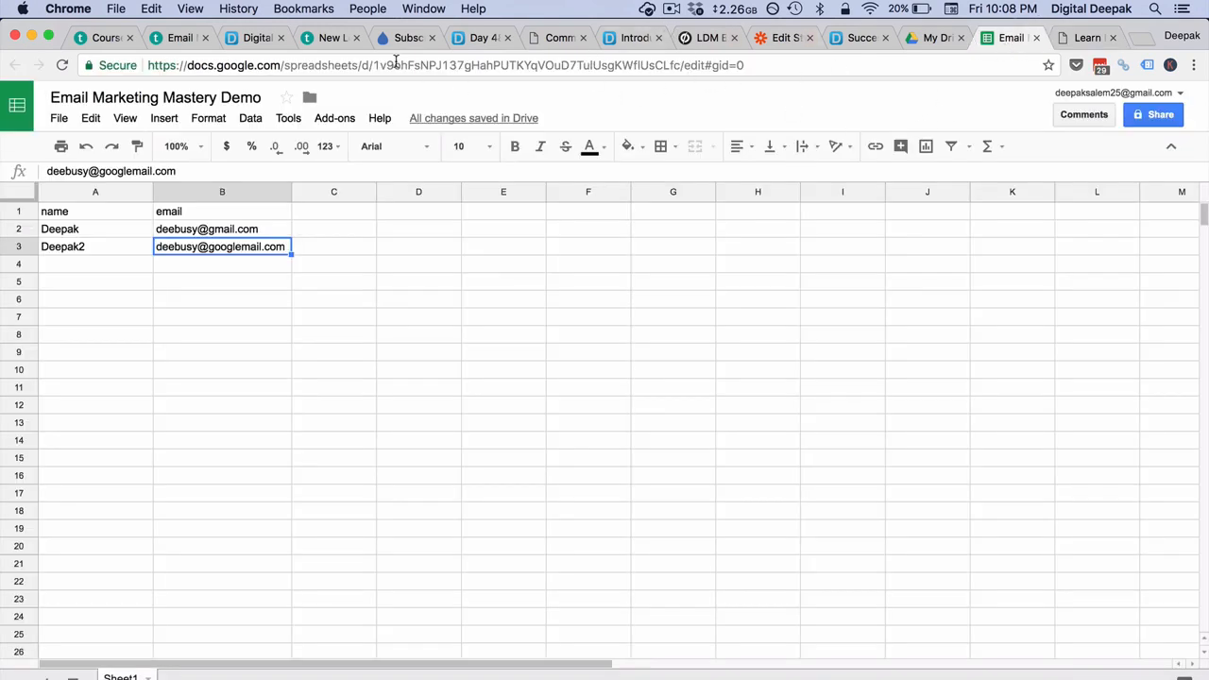
pyautogui.click(1077, 38)
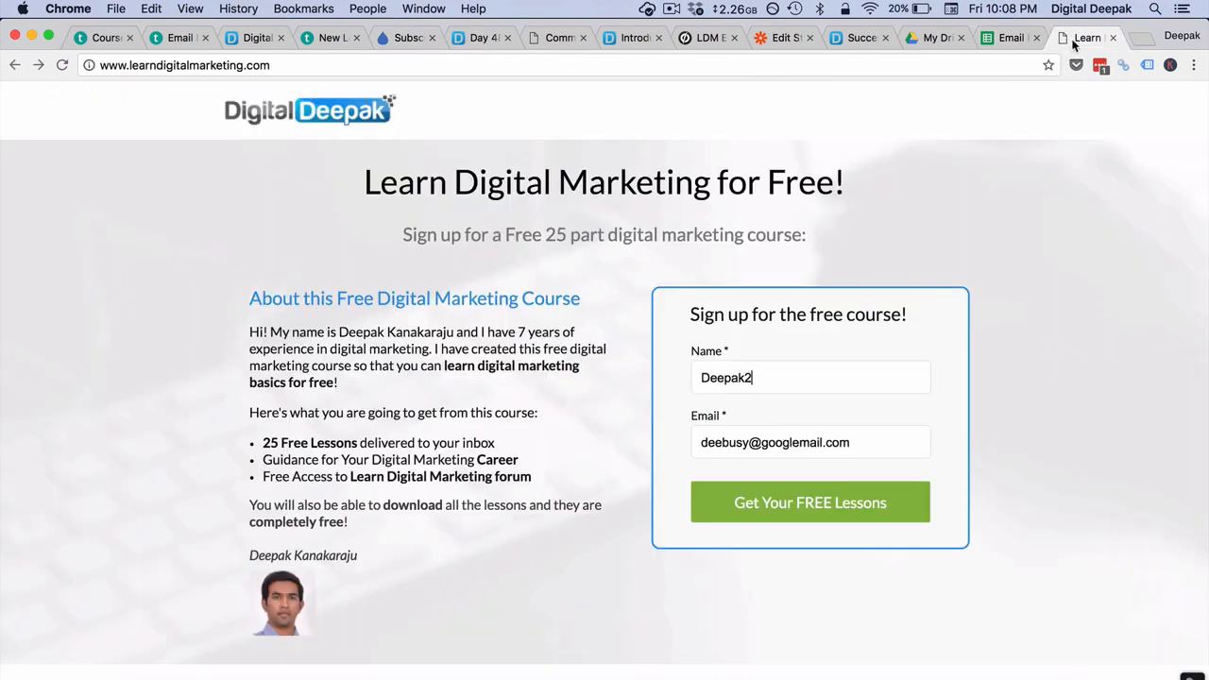
pyautogui.click(1140, 38)
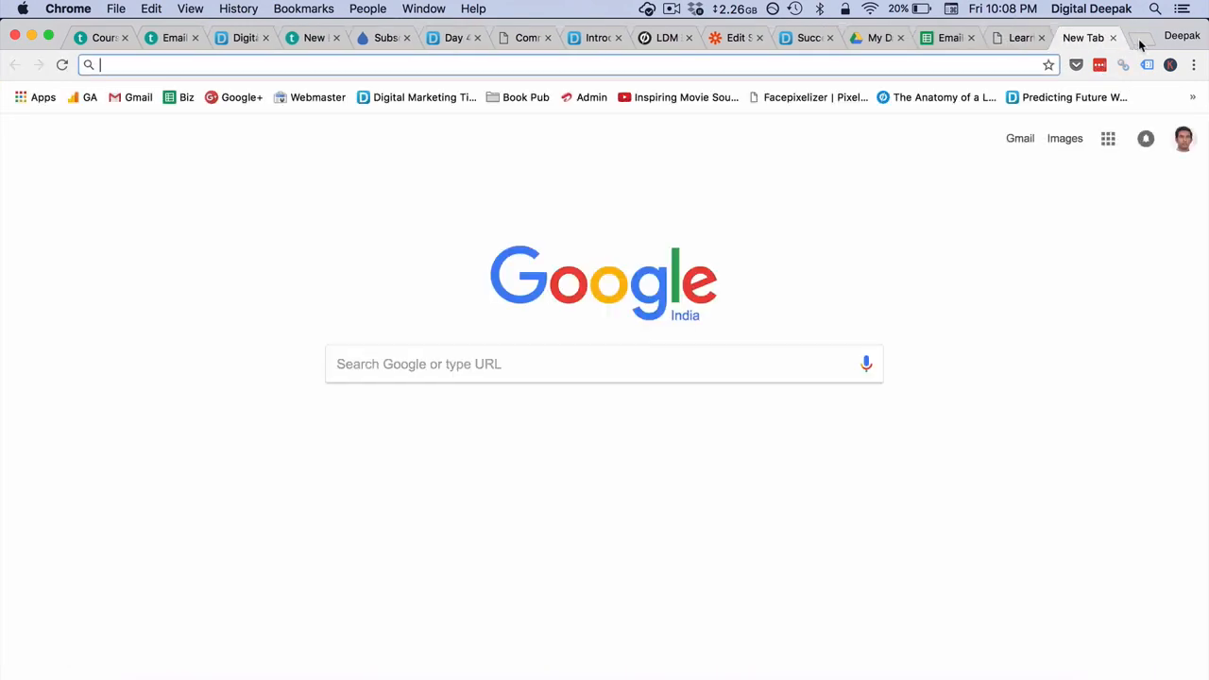
# - Search the web for 'temporary email id' and look over Guerrilla Mail, then return to the results
pyautogui.write('temporary email id')
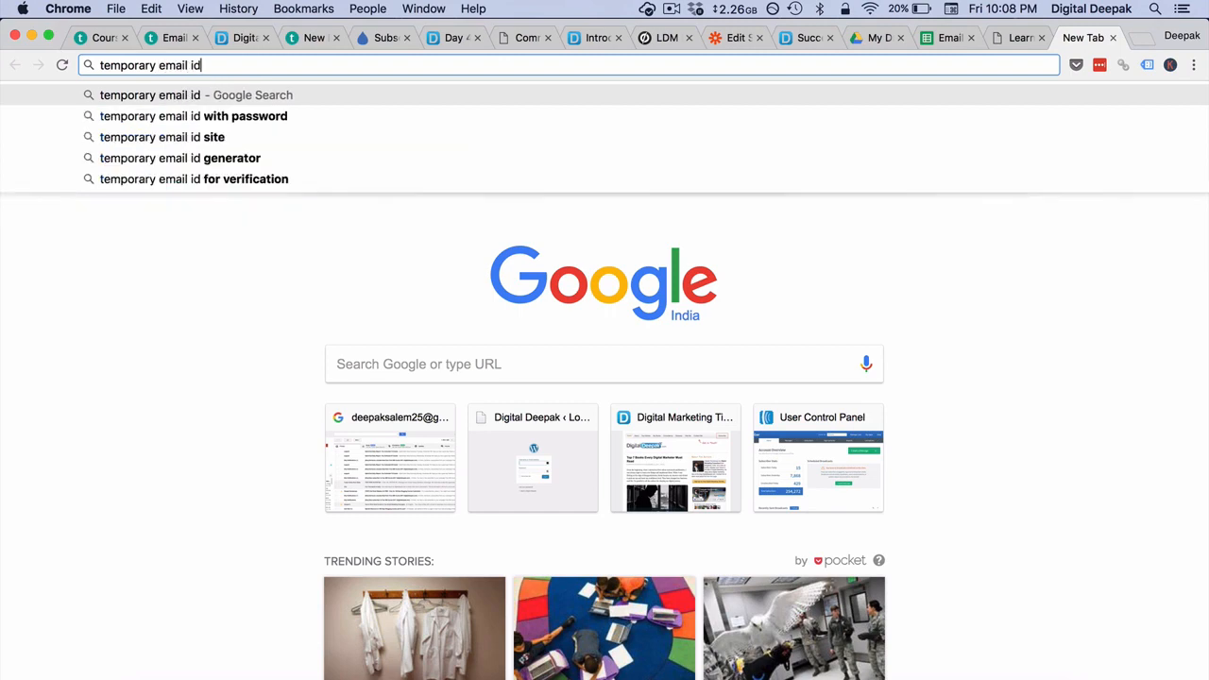
pyautogui.press('Return')
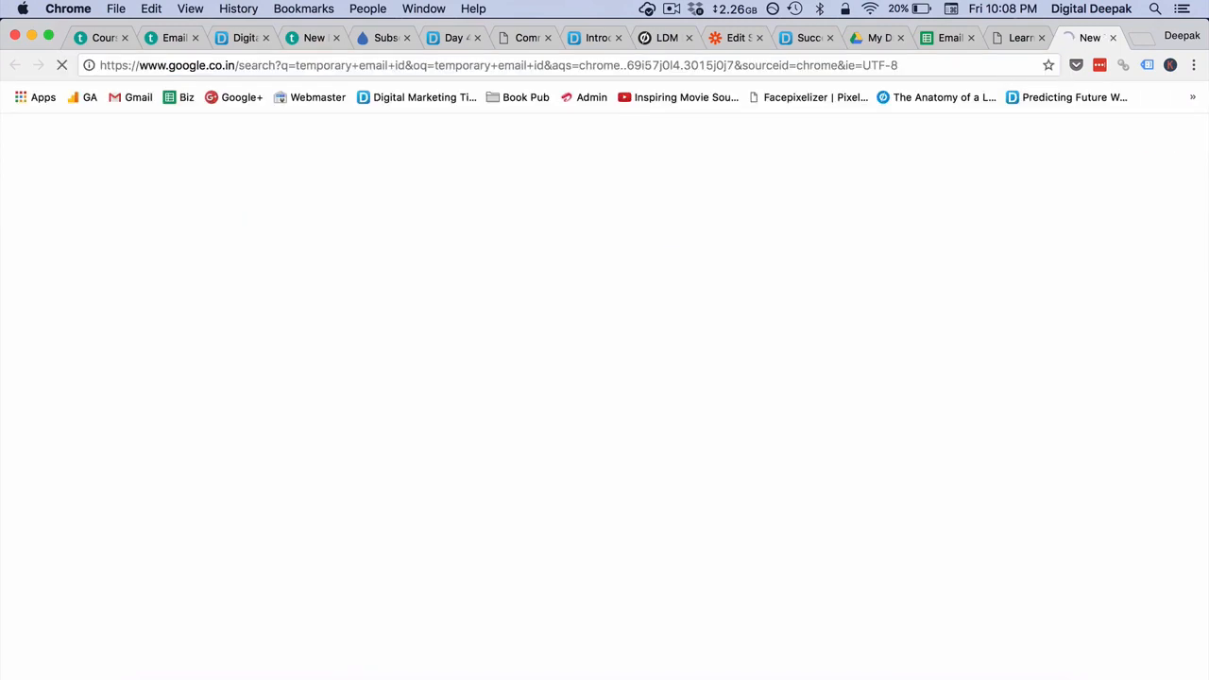
pyautogui.scroll(-1, 382, 314)
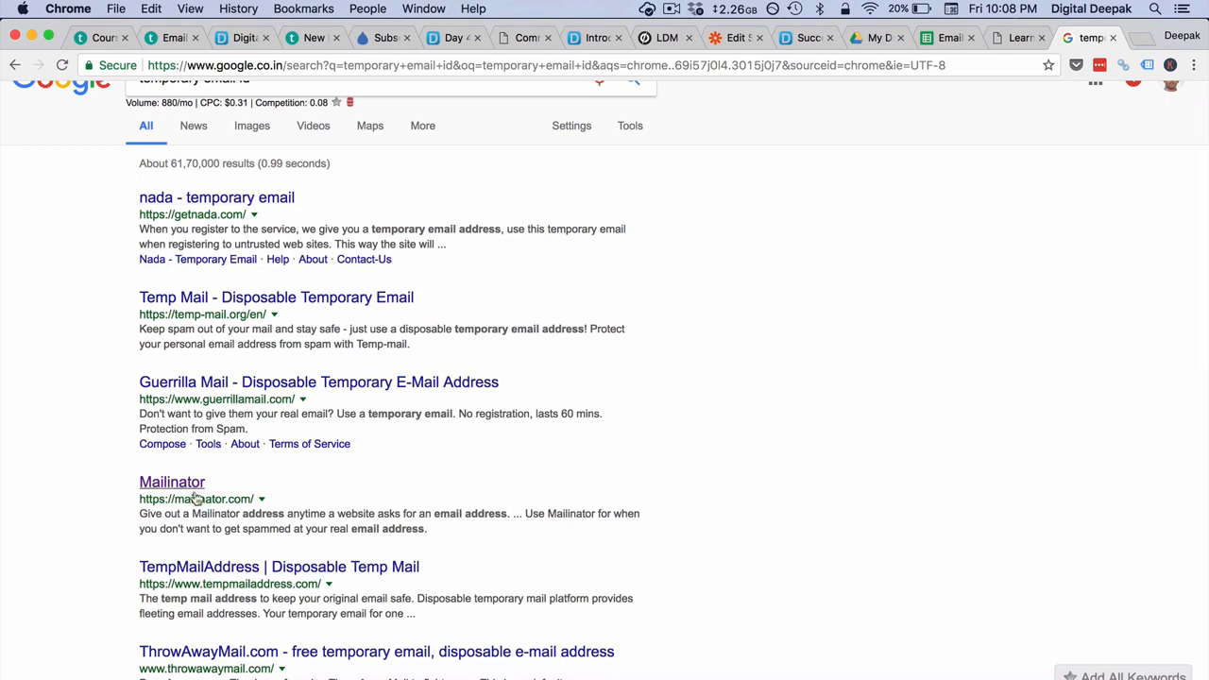
pyautogui.click(257, 387)
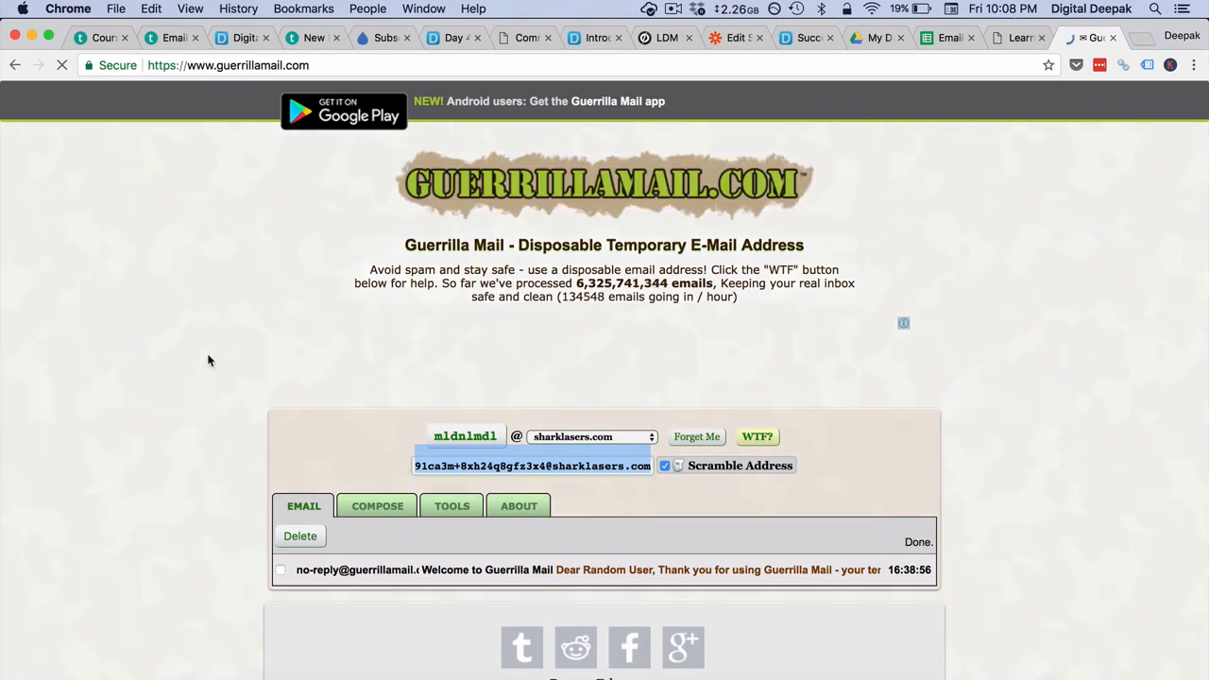
pyautogui.scroll(-5, 207, 360)
pyautogui.scroll(5, 208, 359)
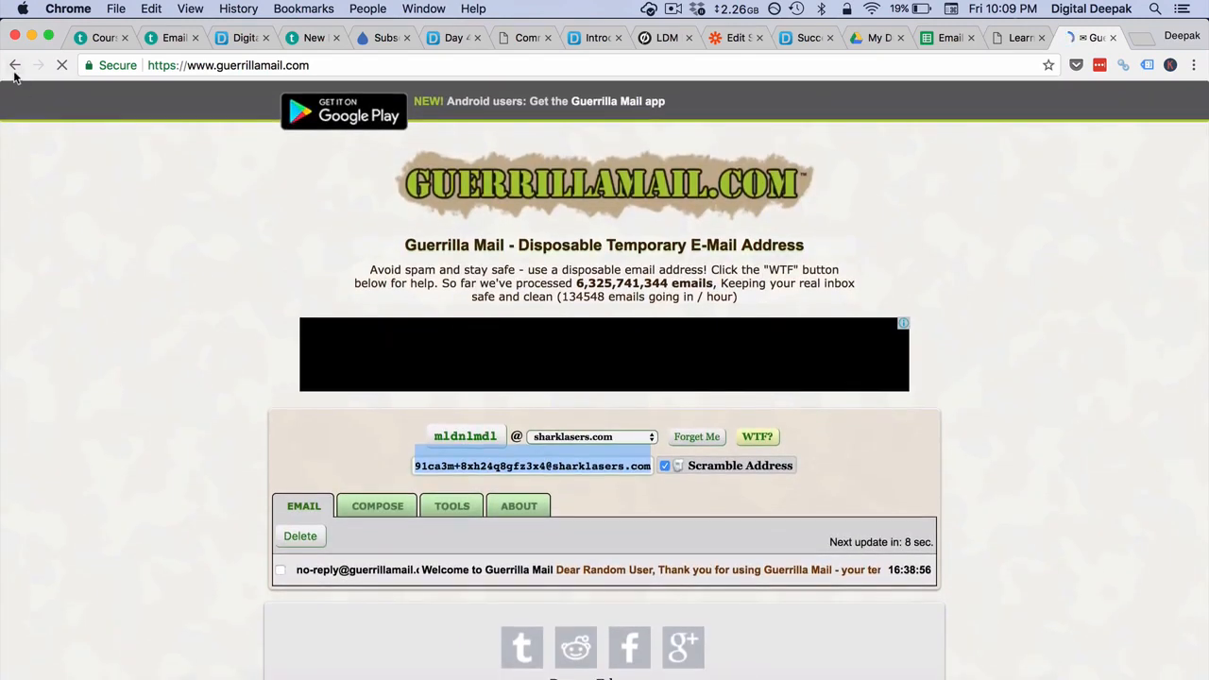
pyautogui.click(14, 66)
# - Copy Mailinator's suggested throwaway address and open its public inbox
pyautogui.scroll(-1, 109, 387)
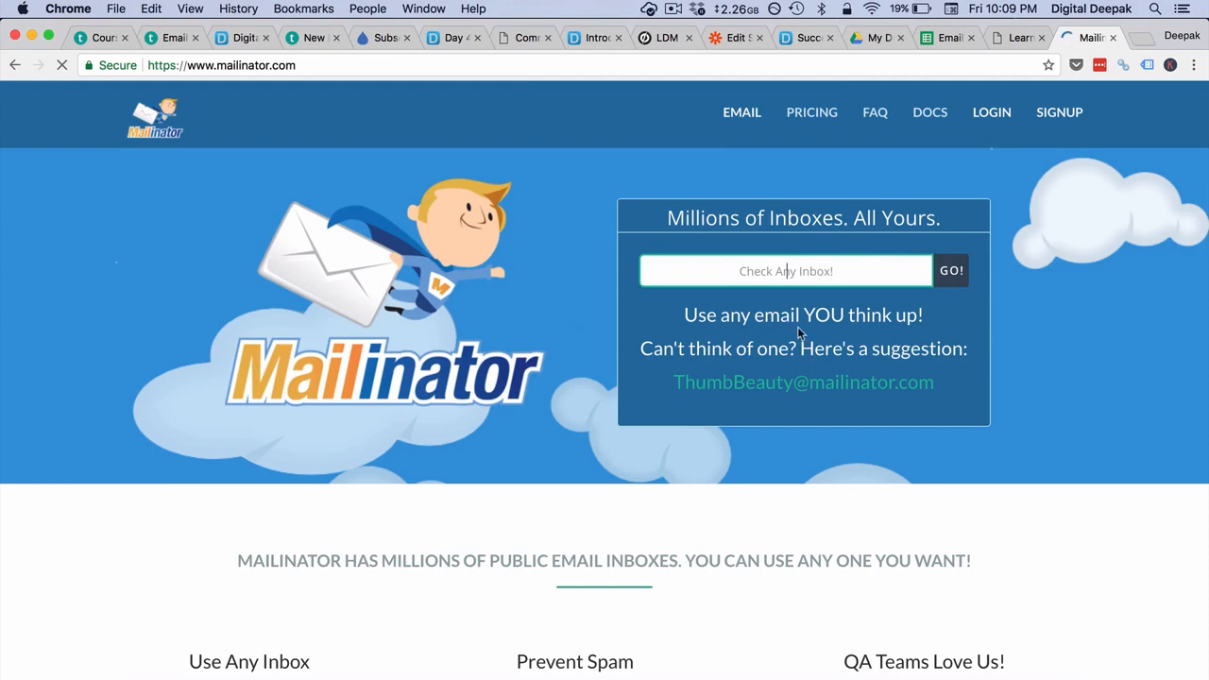
pyautogui.click(917, 385)
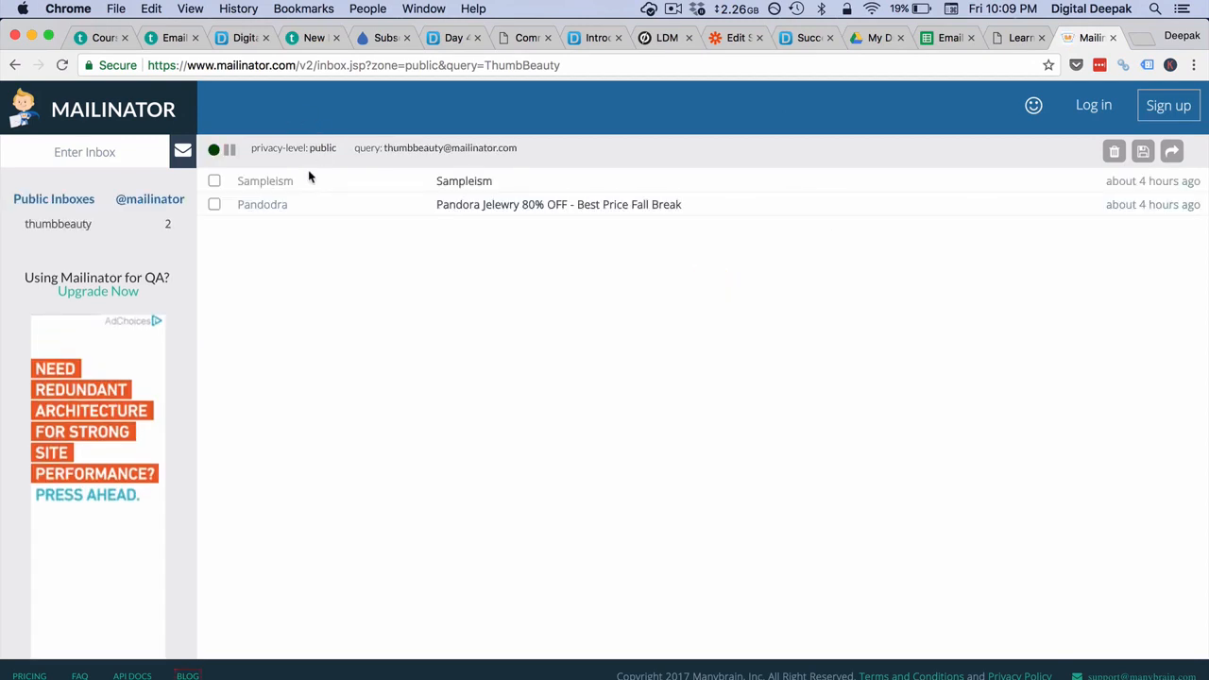
pyautogui.click(15, 64)
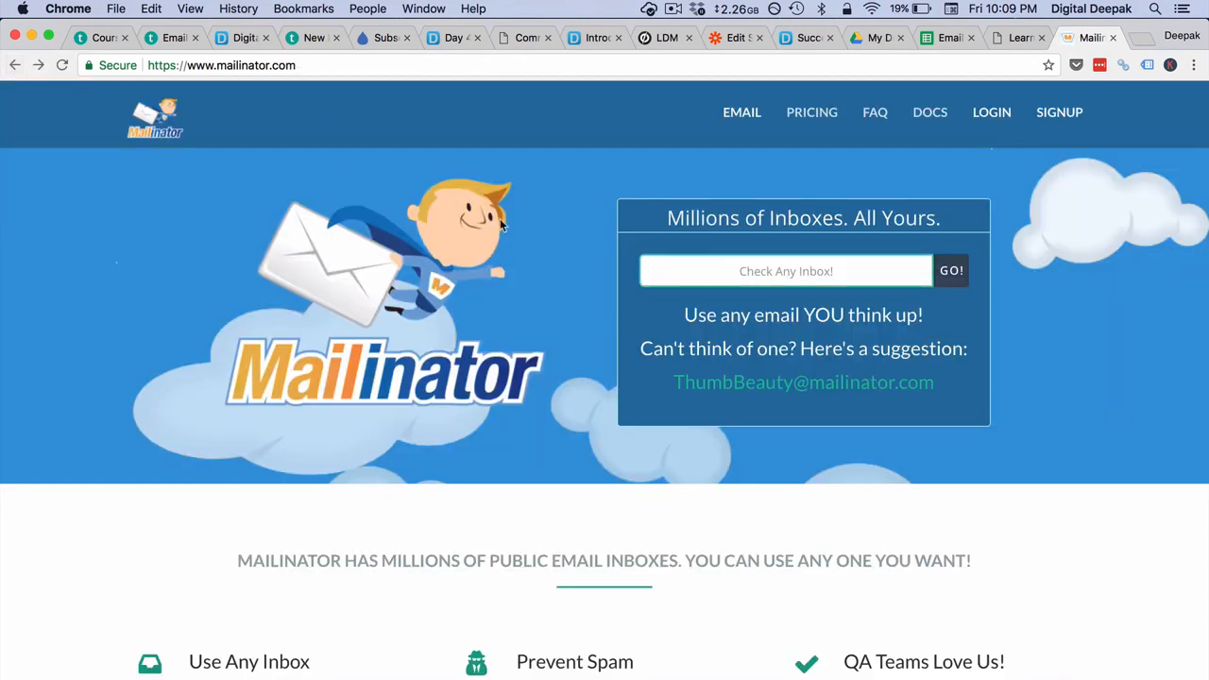
pyautogui.moveTo(939, 380); pyautogui.dragTo(672, 373)
pyautogui.press('super+c')
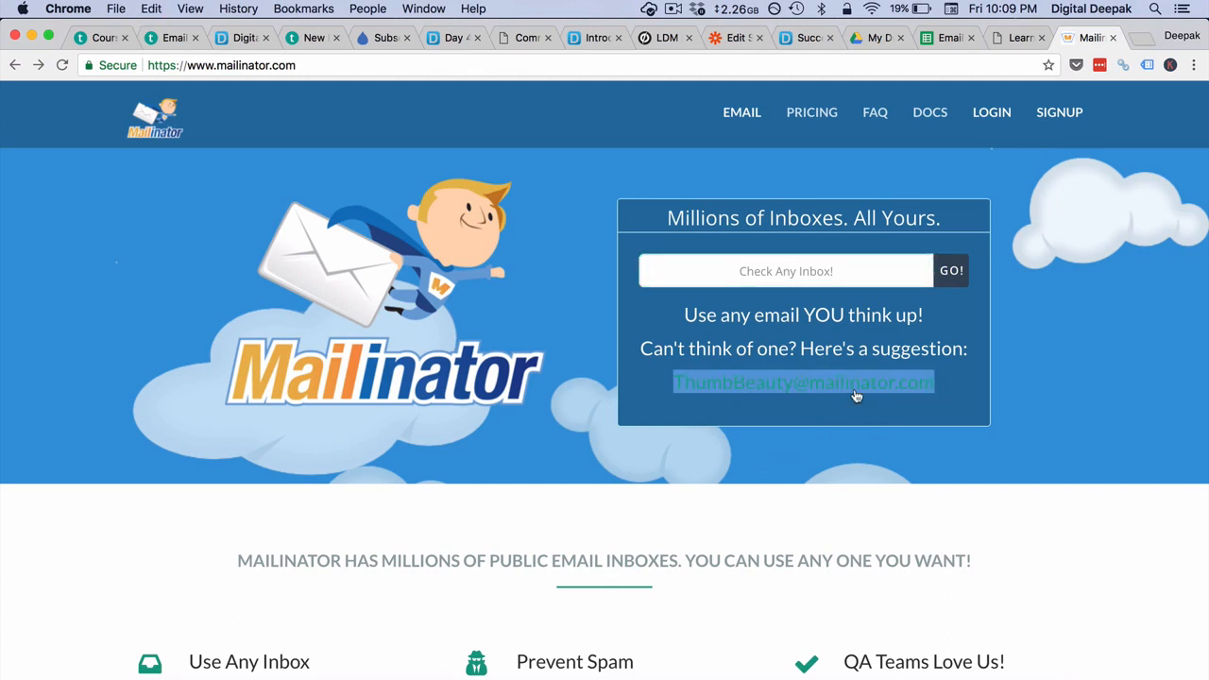
pyautogui.click(856, 395)
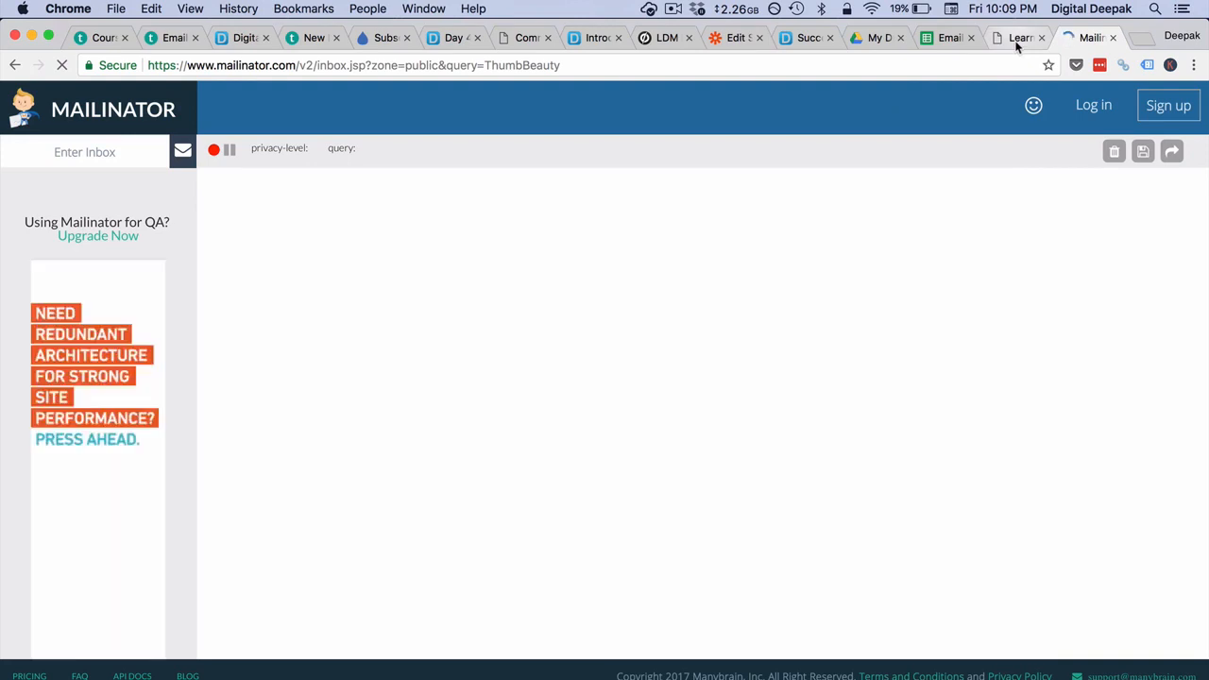
# - Resubmit the free-course signup form with the pasted Mailinator address, then view the lead spreadsheet
pyautogui.click(1016, 42)
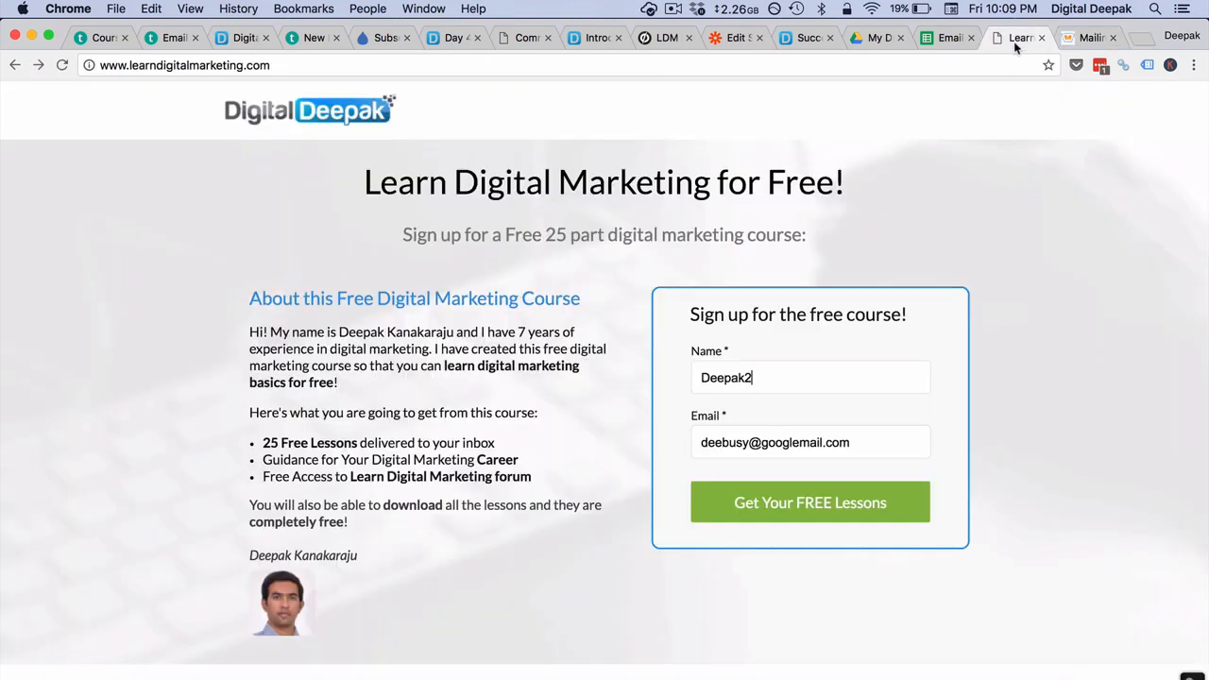
pyautogui.tripleClick(830, 442)
pyautogui.press('super+v')
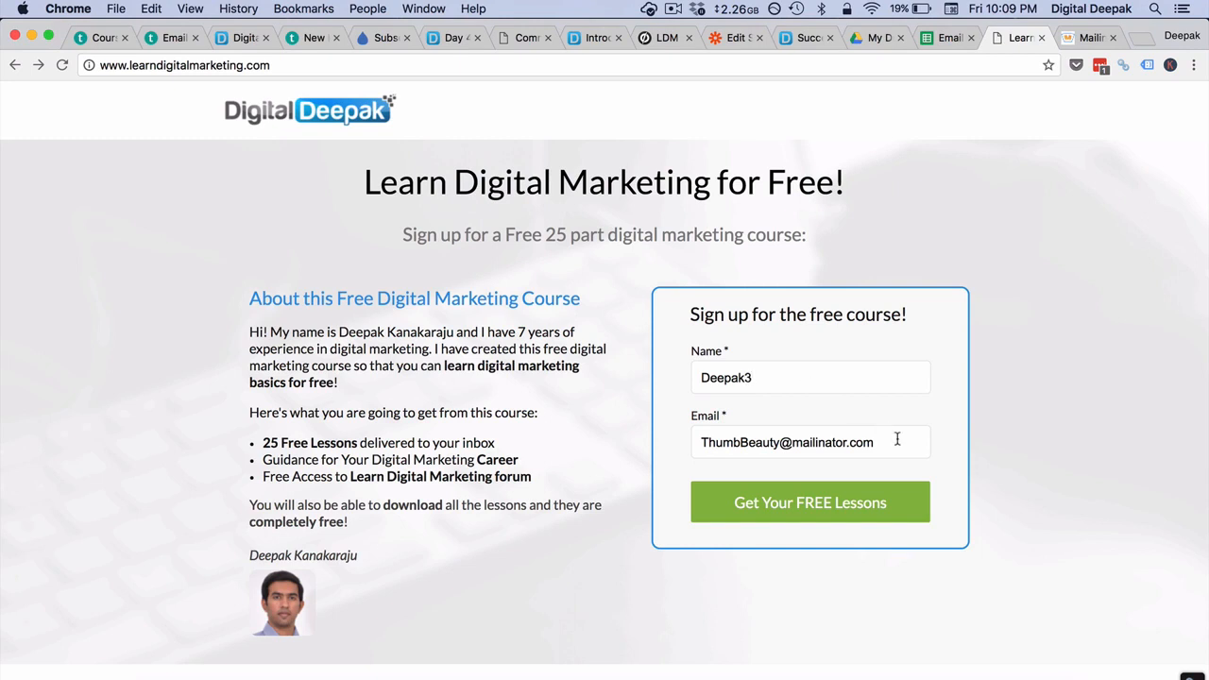
pyautogui.click(812, 496)
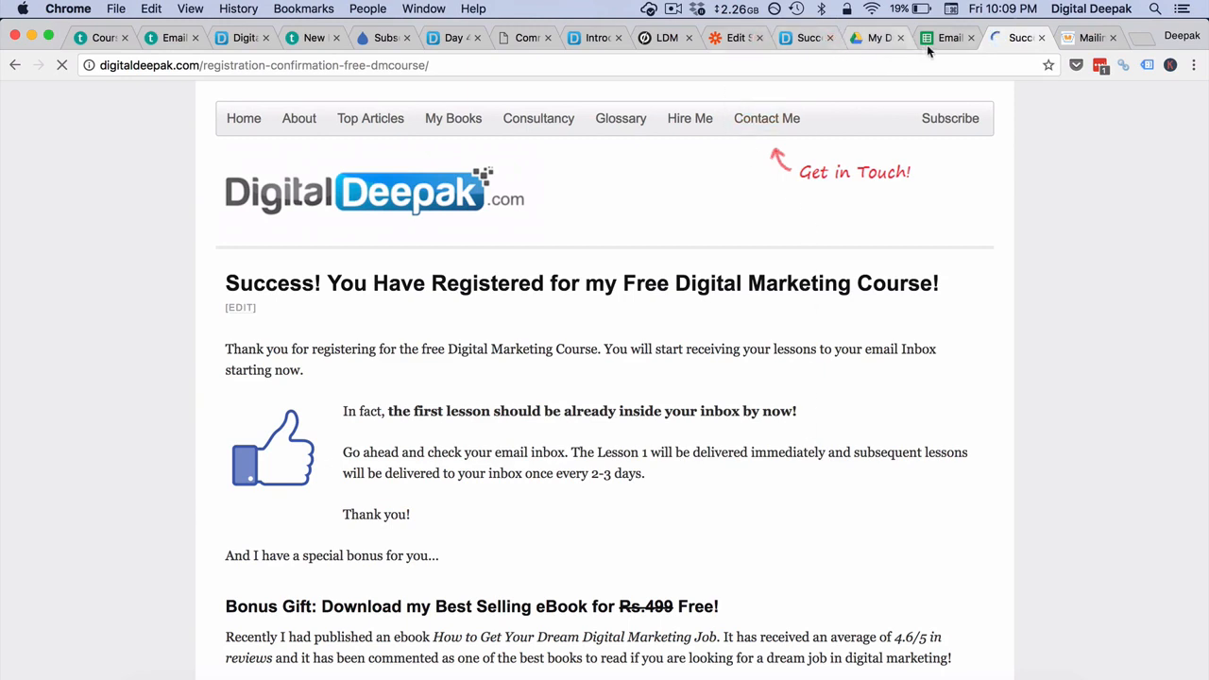
pyautogui.click(935, 42)
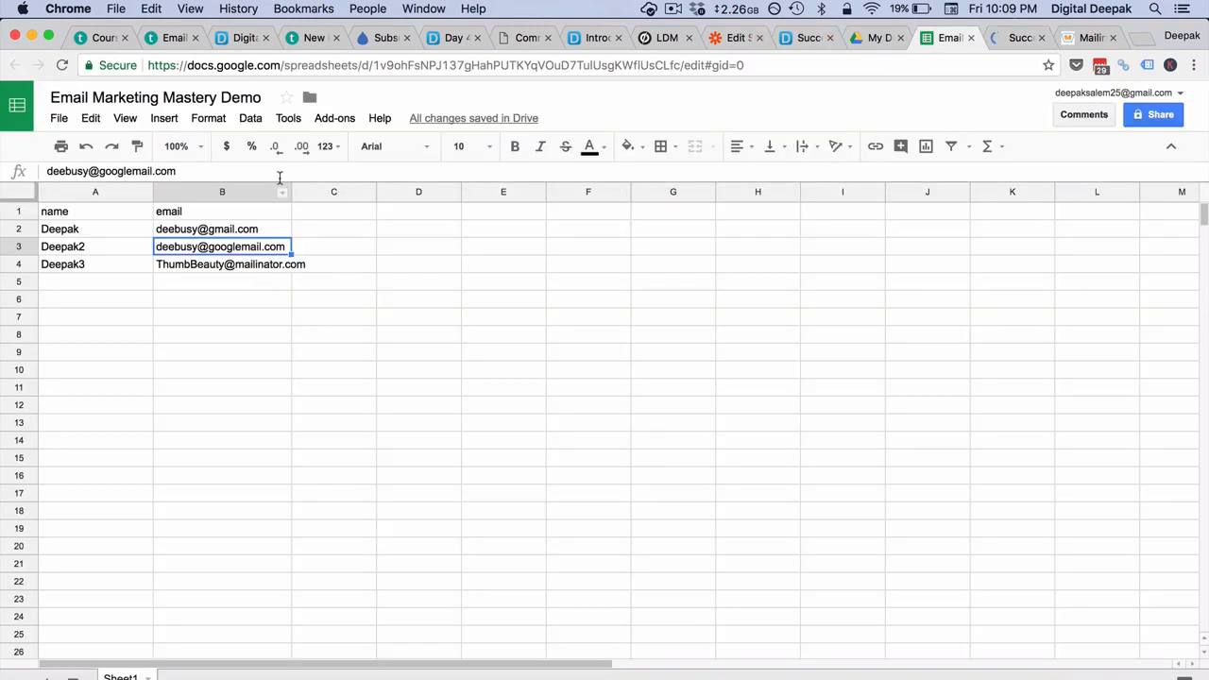
# - Widen column B to fit the lead e-mail addresses, then go back to the Zapier dashboard
pyautogui.moveTo(293, 193); pyautogui.dragTo(311, 197)
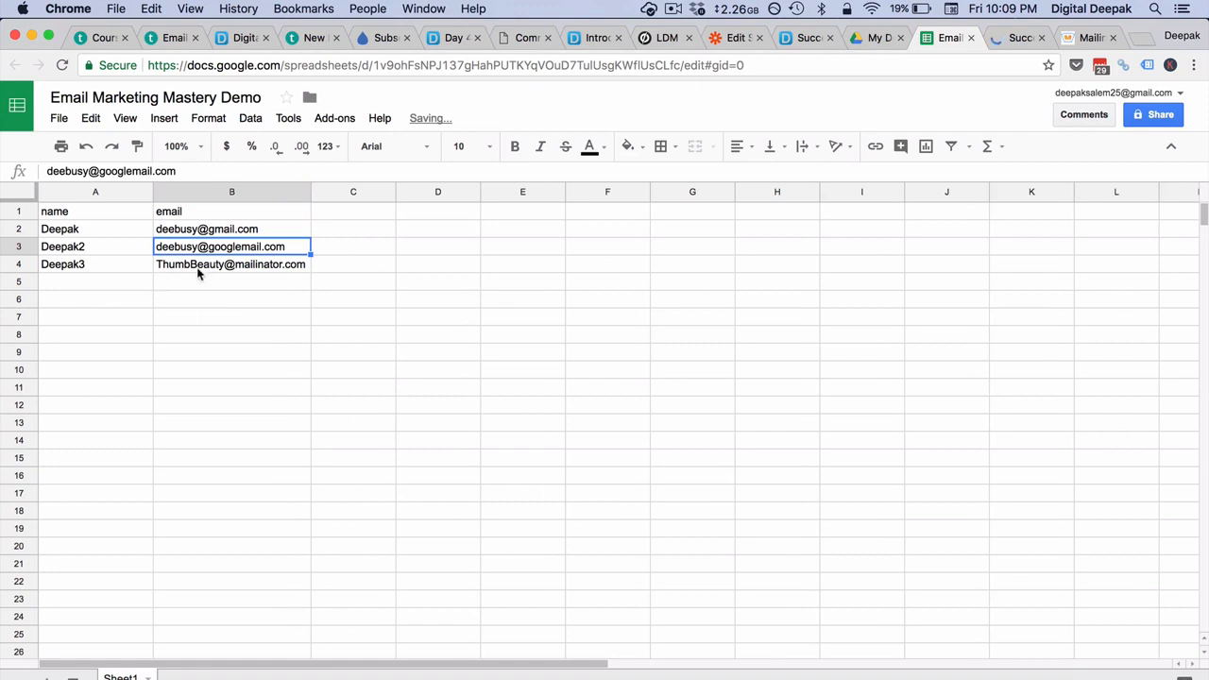
pyautogui.click(280, 275)
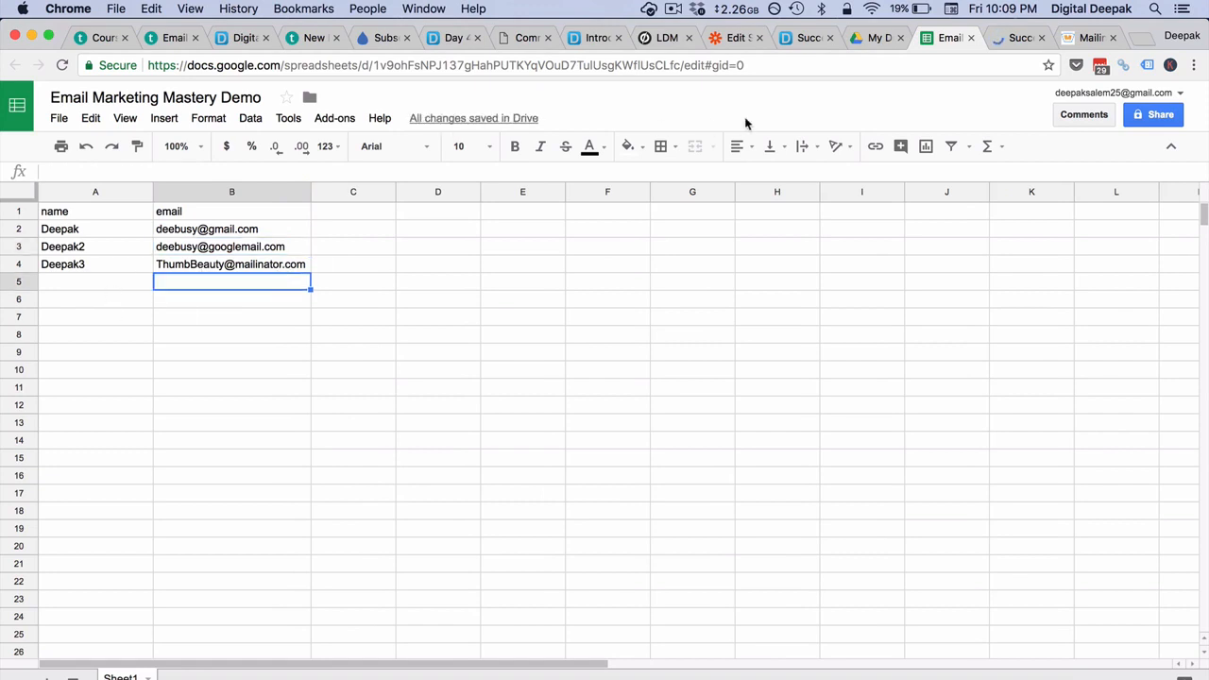
pyautogui.click(730, 38)
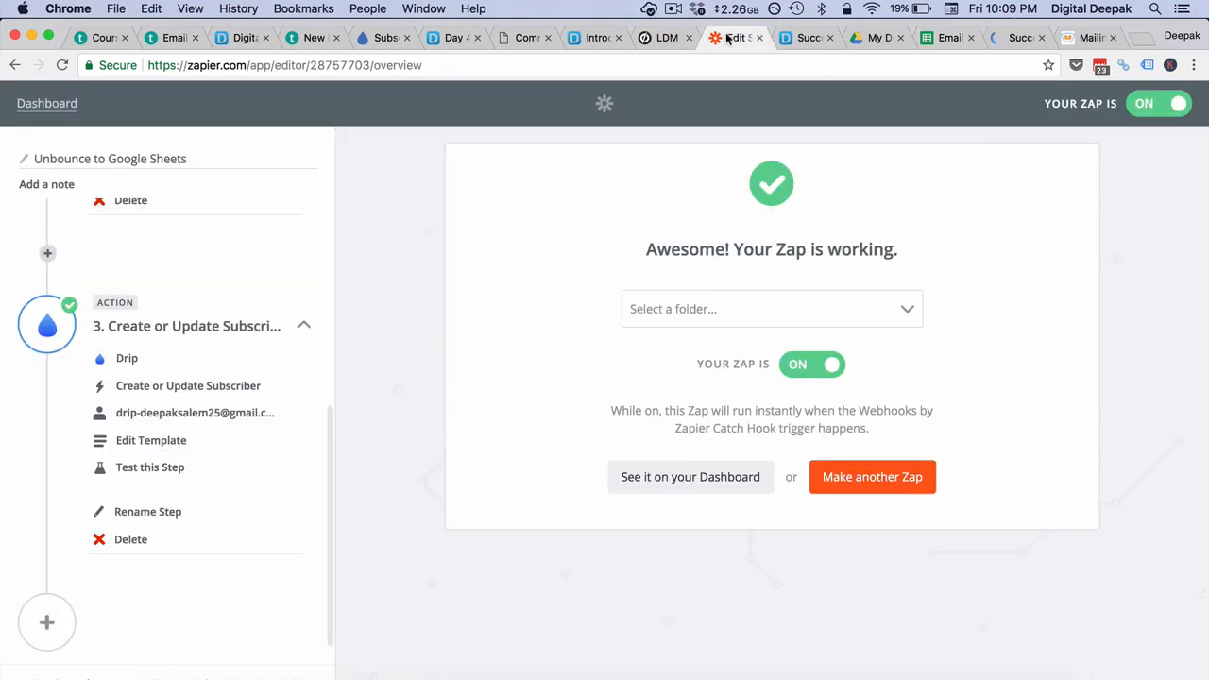
pyautogui.click(686, 493)
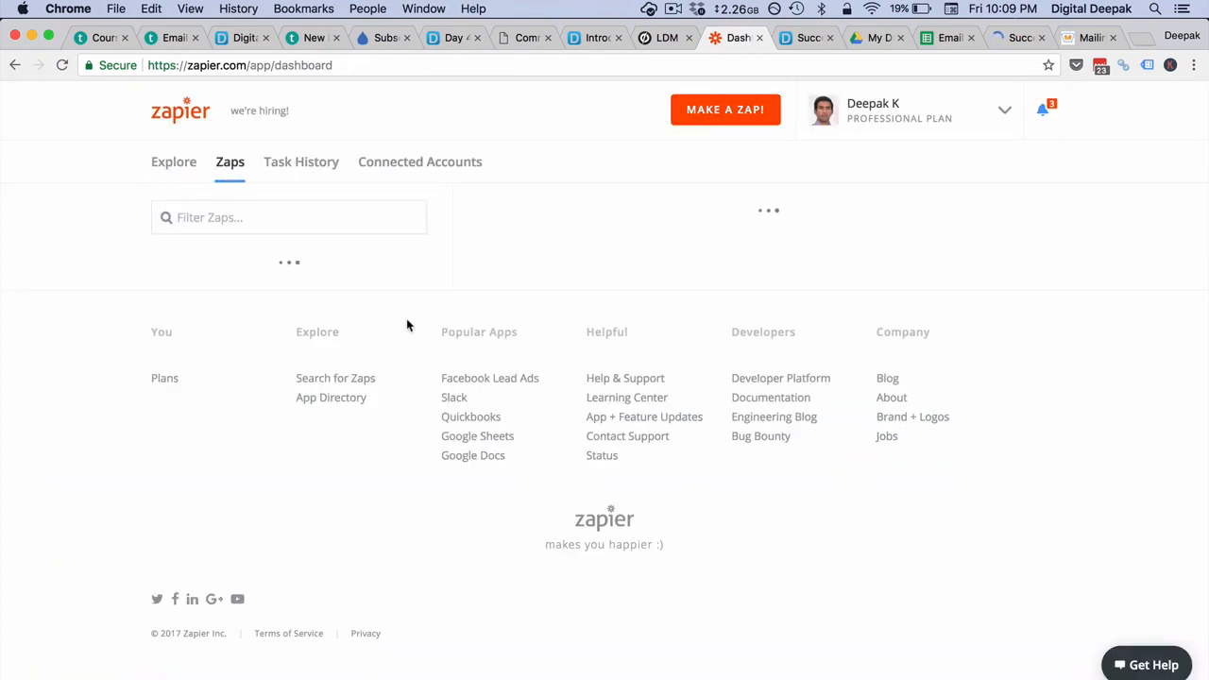
# - Open the latest Unbounce to Google Sheets task in Task History and inspect the webhook's captured email
pyautogui.click(302, 163)
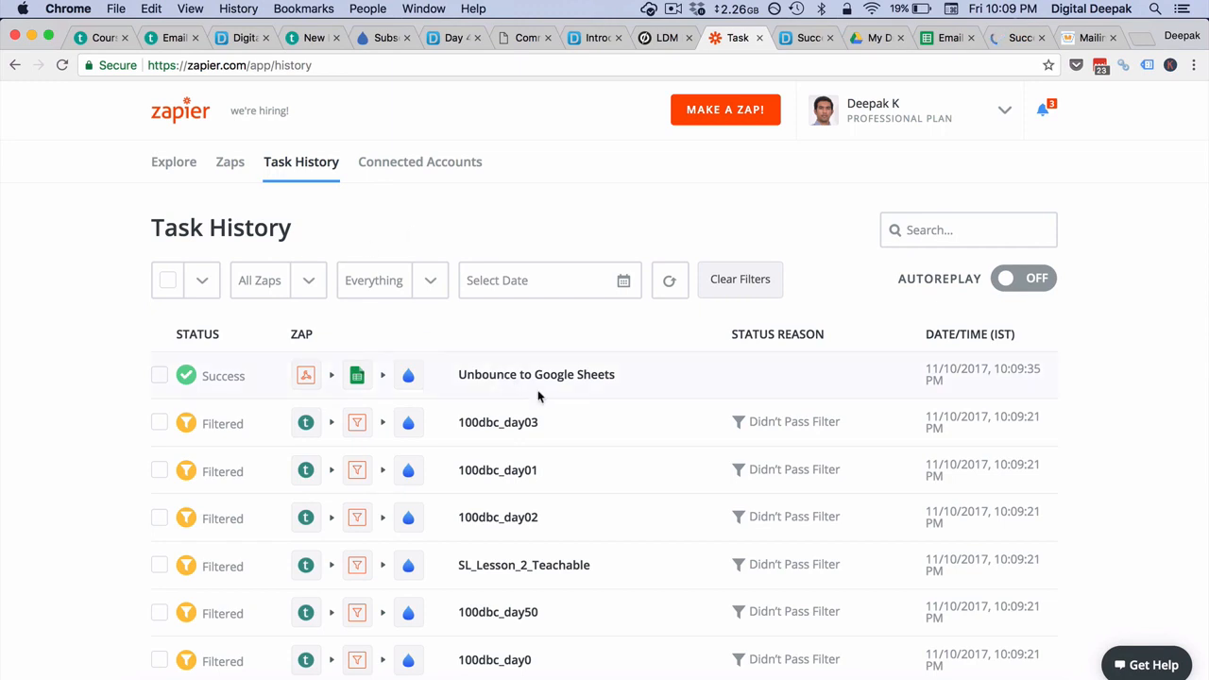
pyautogui.click(577, 378)
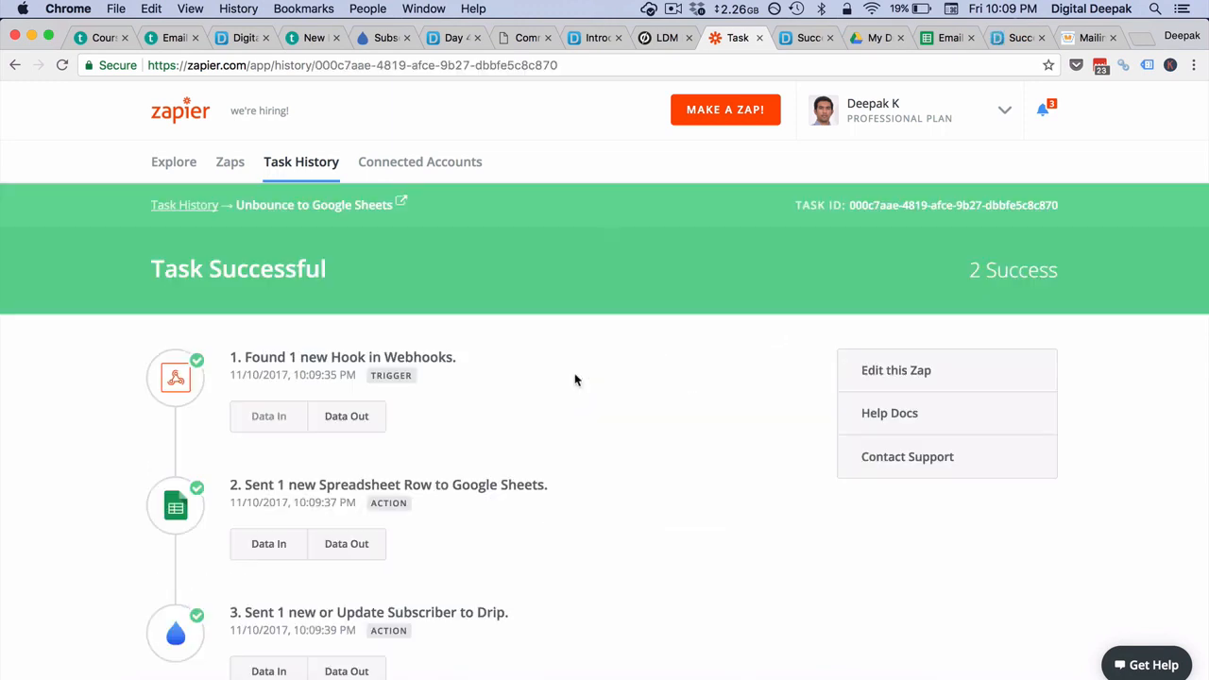
pyautogui.scroll(-3, 575, 379)
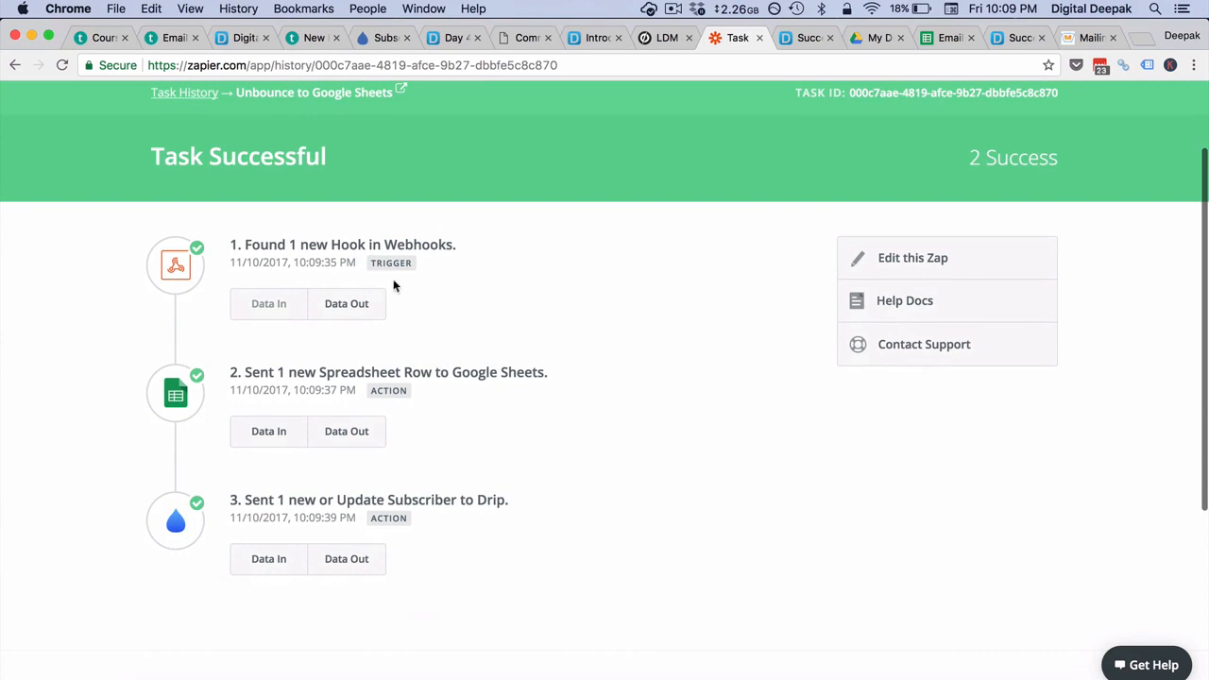
pyautogui.click(328, 304)
pyautogui.scroll(-3, 425, 316)
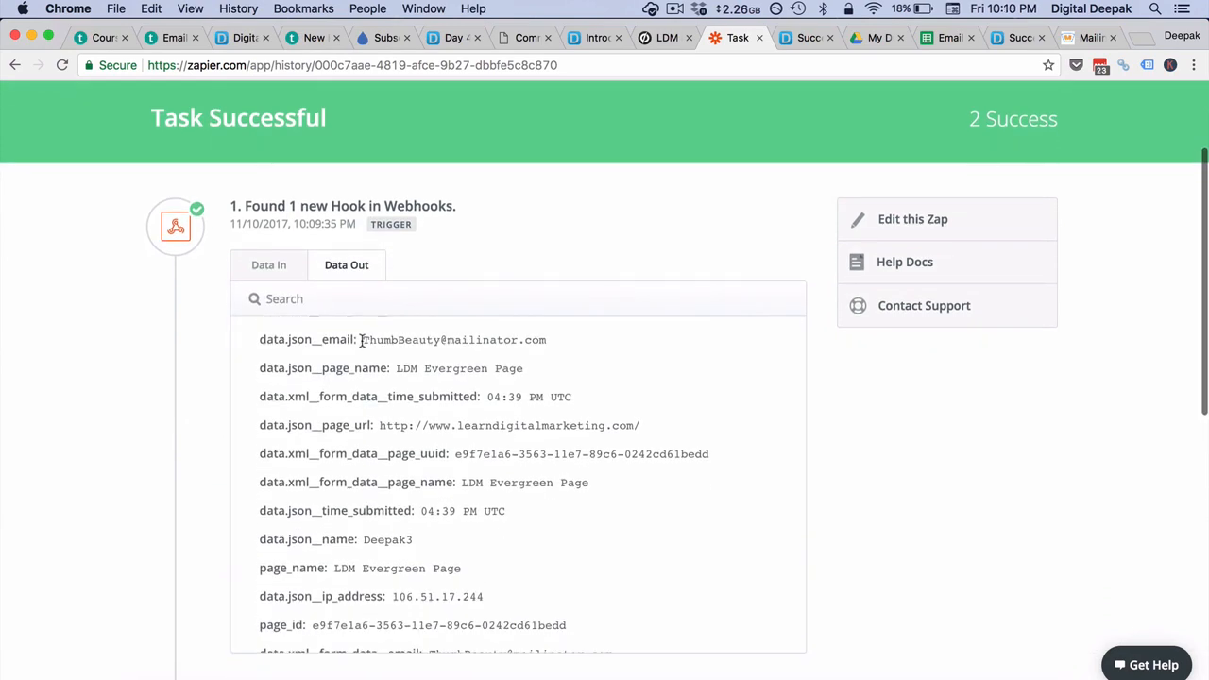
pyautogui.moveTo(362, 340); pyautogui.dragTo(567, 351)
pyautogui.press('super+c')
pyautogui.click(661, 338)
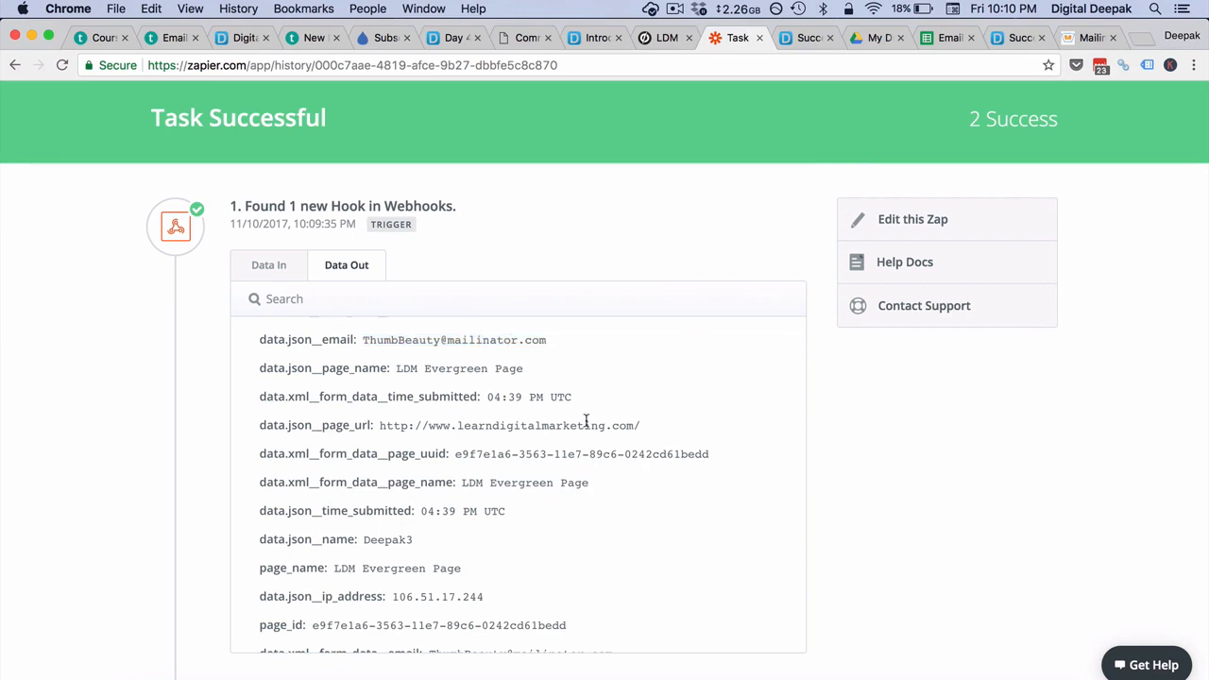
# - Review the data sent to Google Sheets and to Drip, then go to Drip's subscribers
pyautogui.scroll(-10, 586, 420)
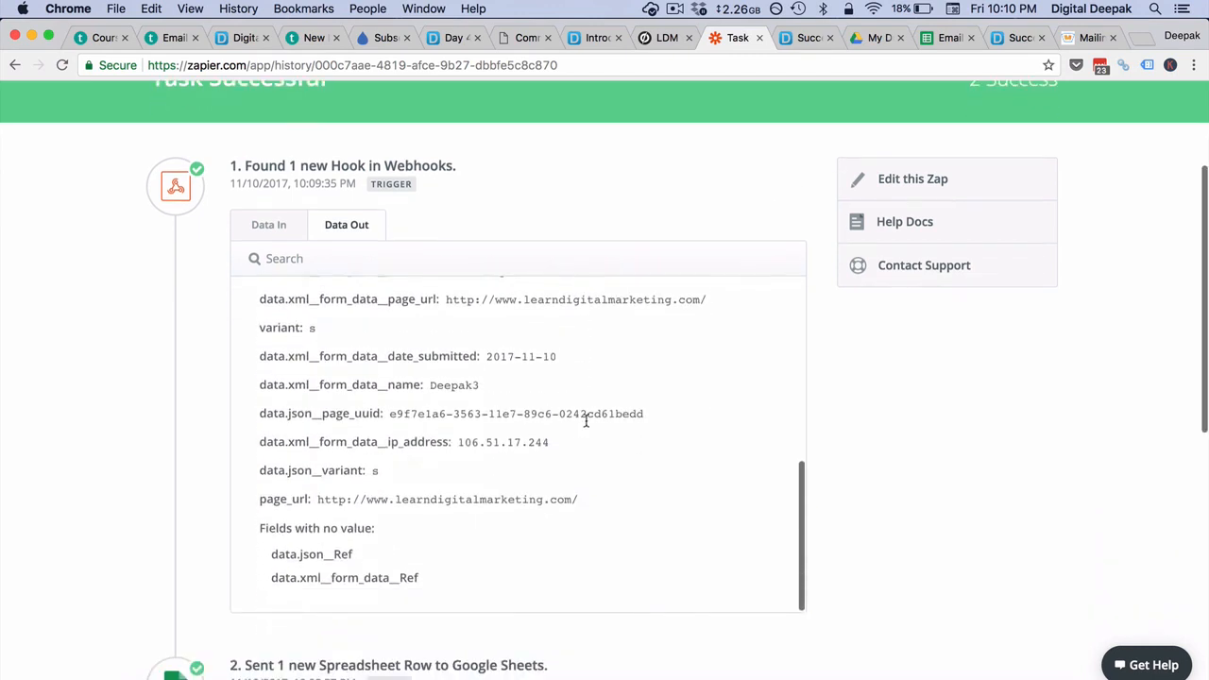
pyautogui.scroll(-8, 586, 421)
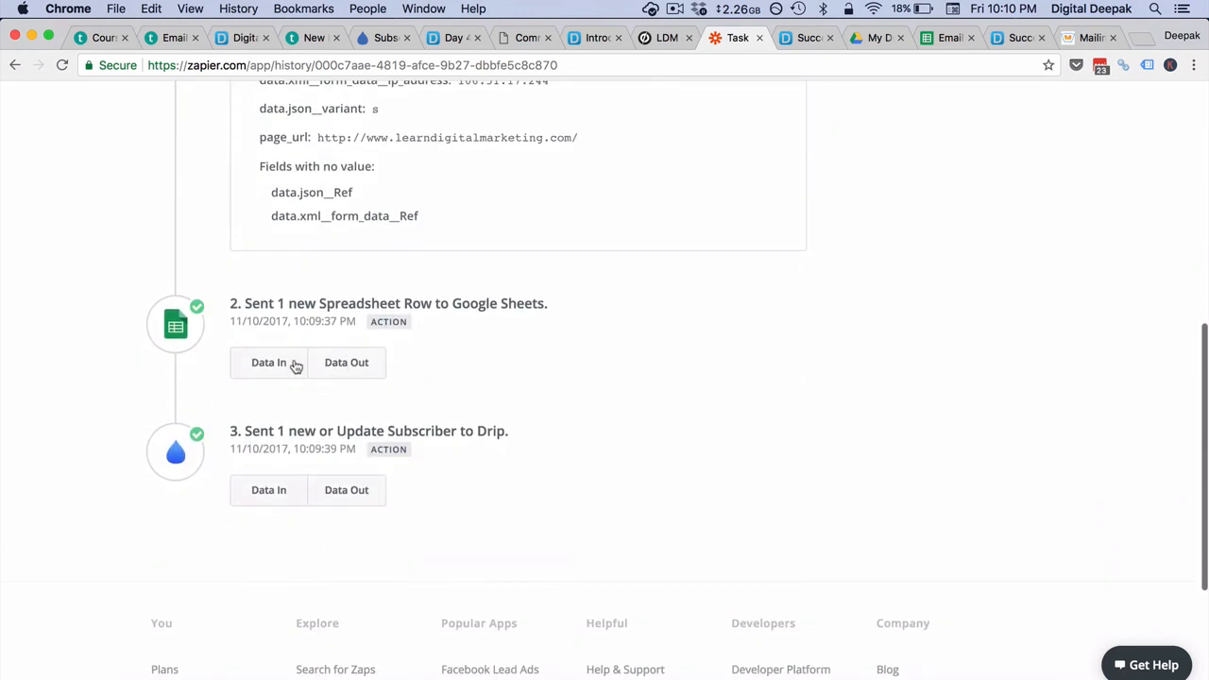
pyautogui.click(285, 364)
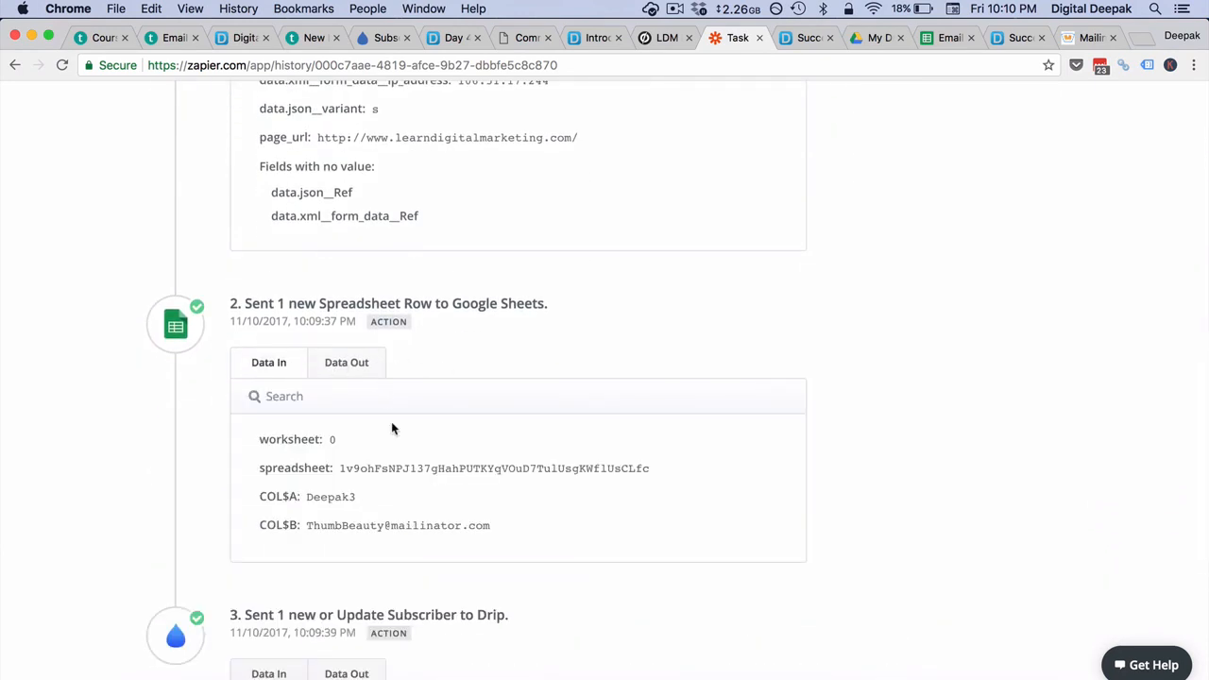
pyautogui.scroll(-7, 391, 426)
pyautogui.click(287, 370)
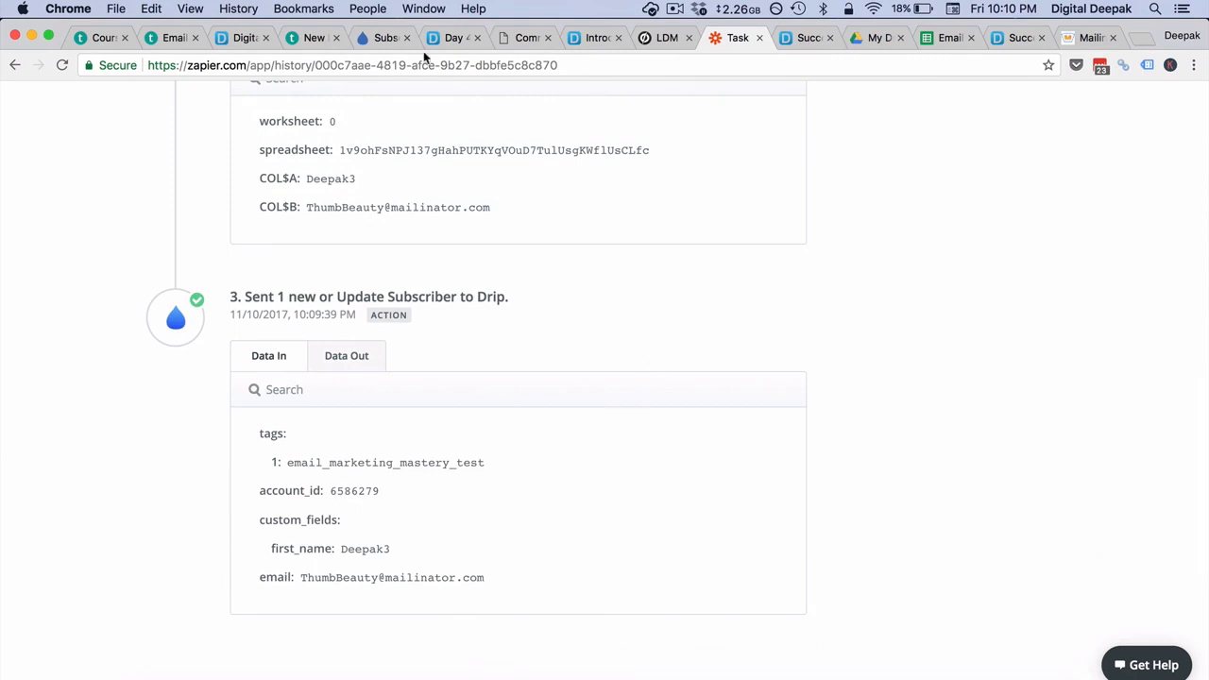
pyautogui.click(384, 40)
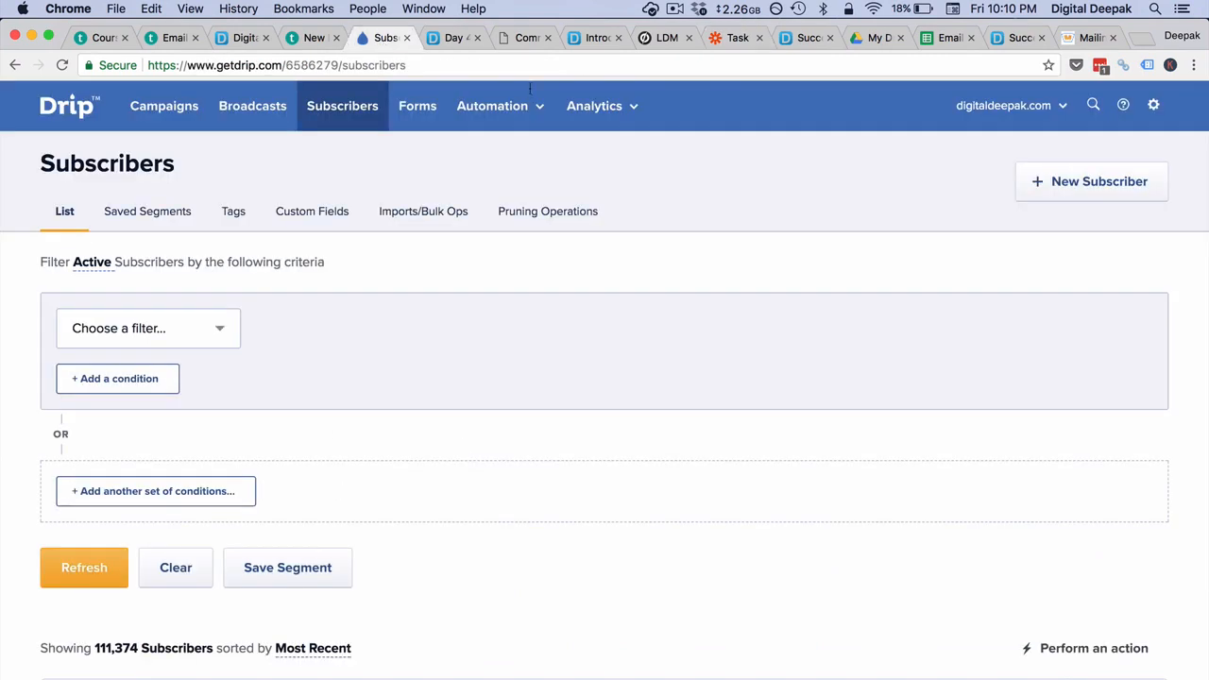
# - Paste the test lead's address into Drip's subscriber search and refresh the list
pyautogui.click(1089, 107)
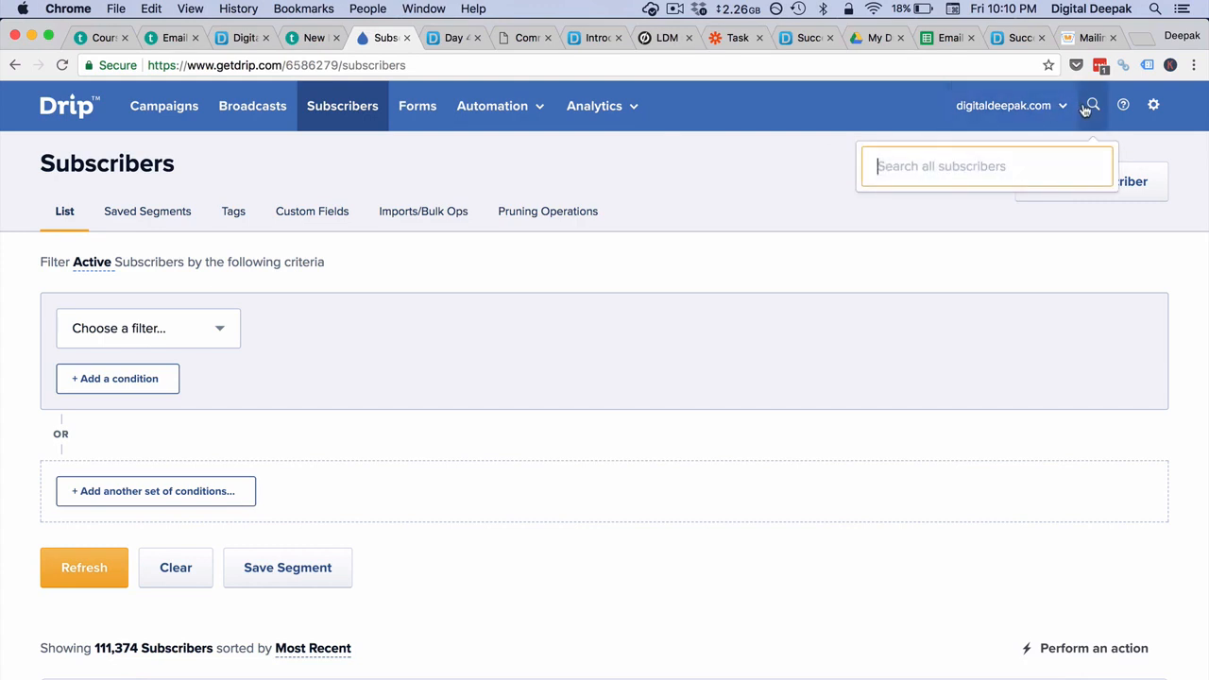
pyautogui.press('super+v')
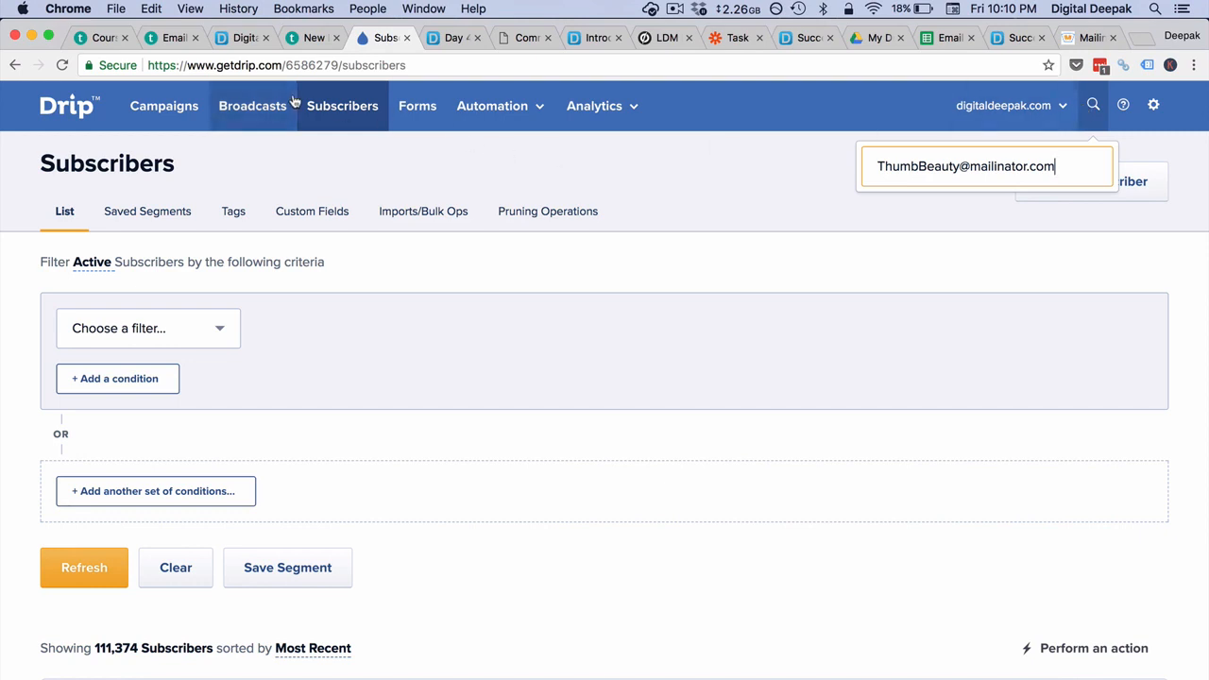
pyautogui.click(345, 126)
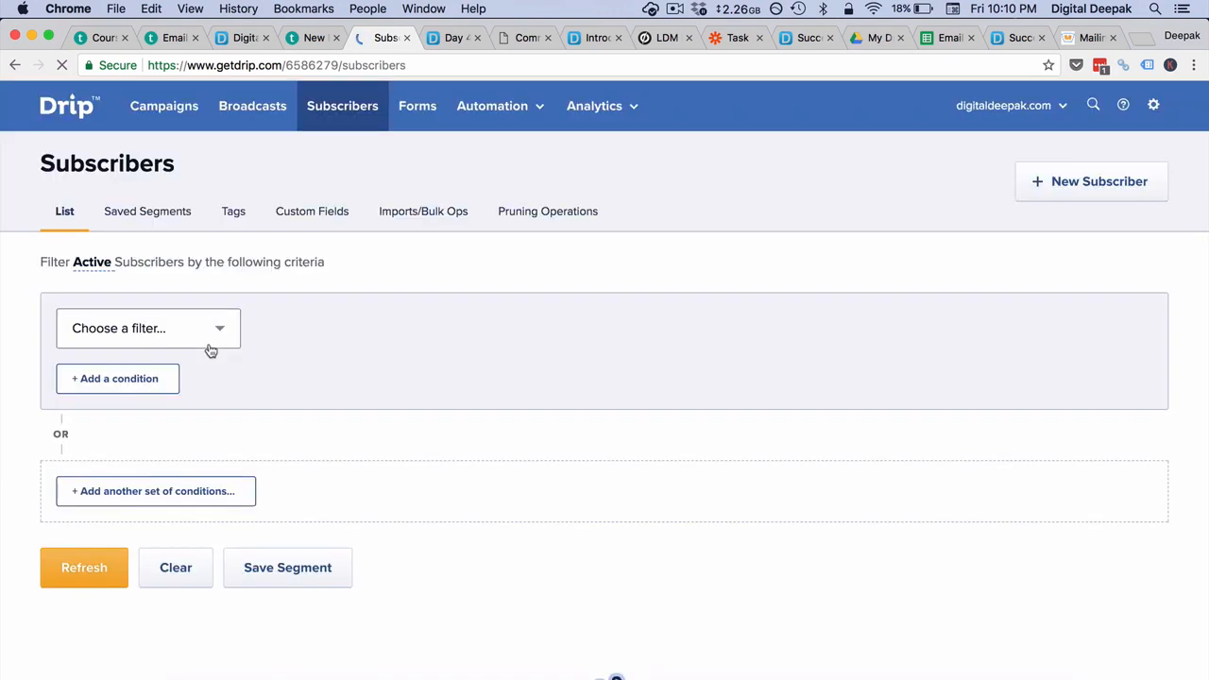
# - Filter subscribers by Email equal to the test lead's address and open the matching profile
pyautogui.click(208, 342)
pyautogui.scroll(-5, 176, 545)
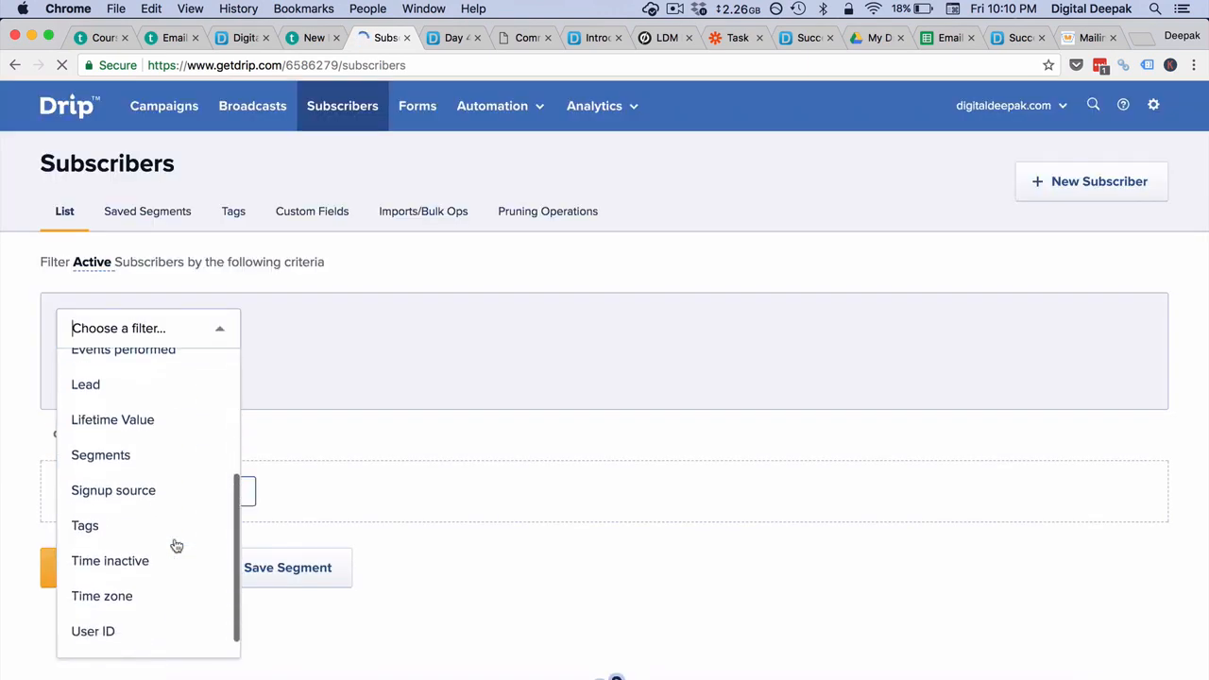
pyautogui.scroll(3, 176, 545)
pyautogui.scroll(1, 165, 510)
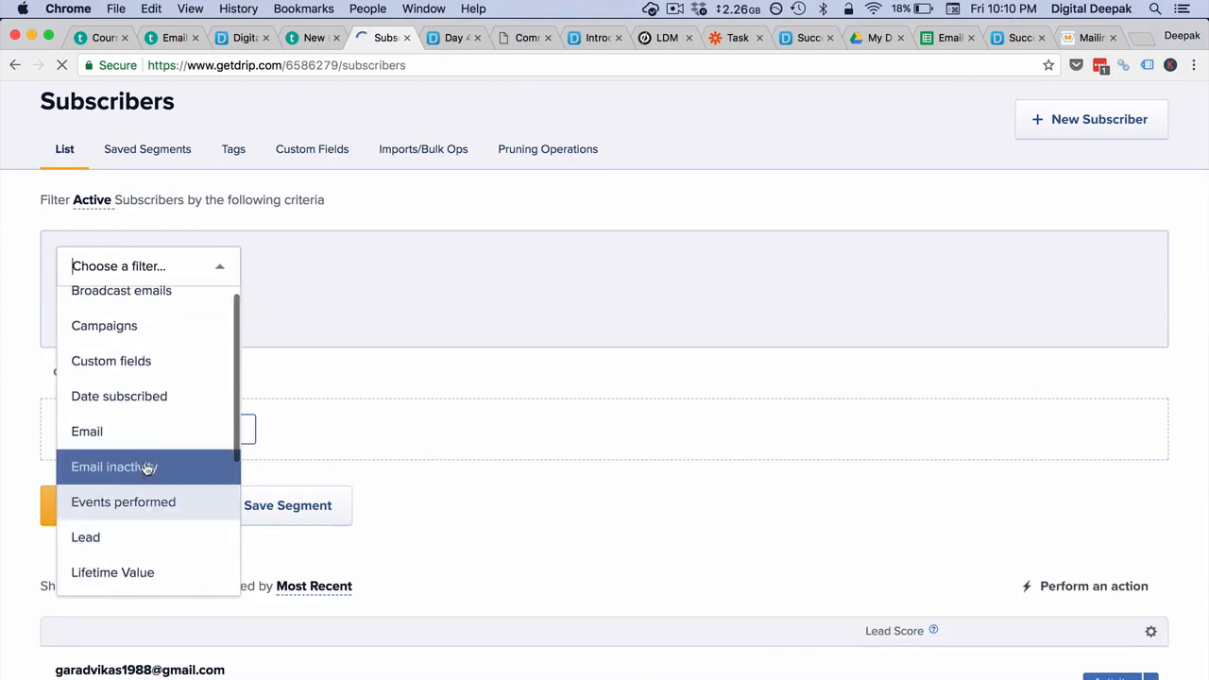
pyautogui.click(137, 432)
pyautogui.click(632, 274)
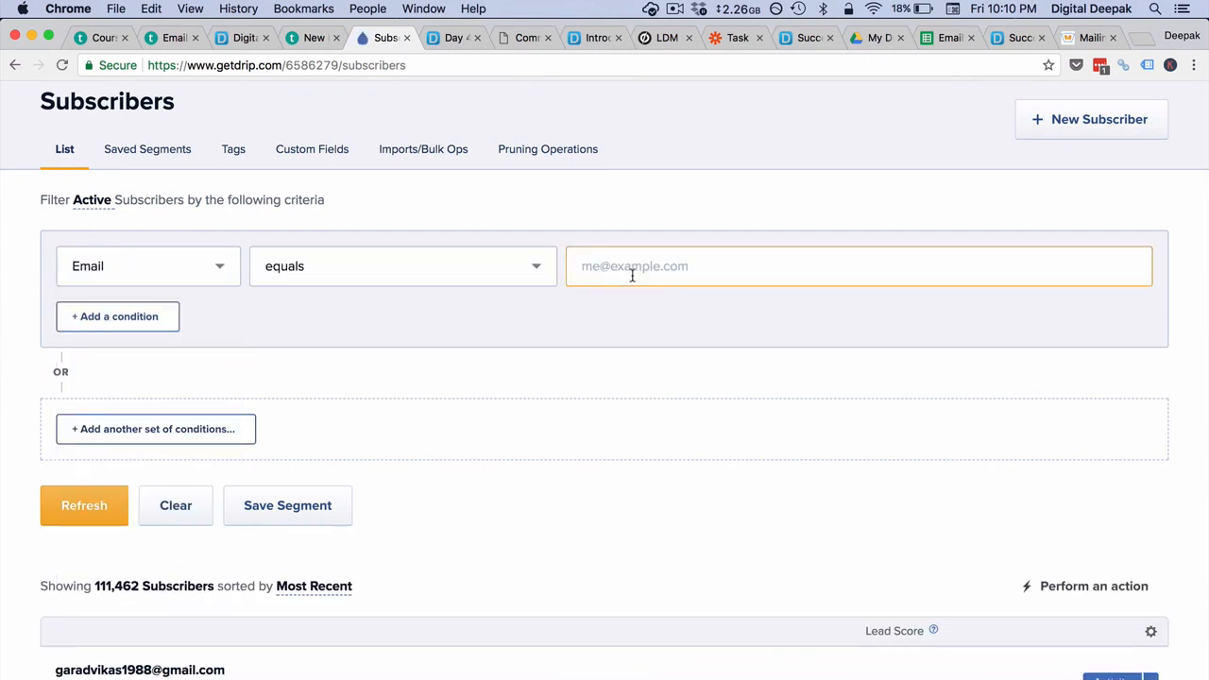
pyautogui.press('super+v')
pyautogui.click(112, 518)
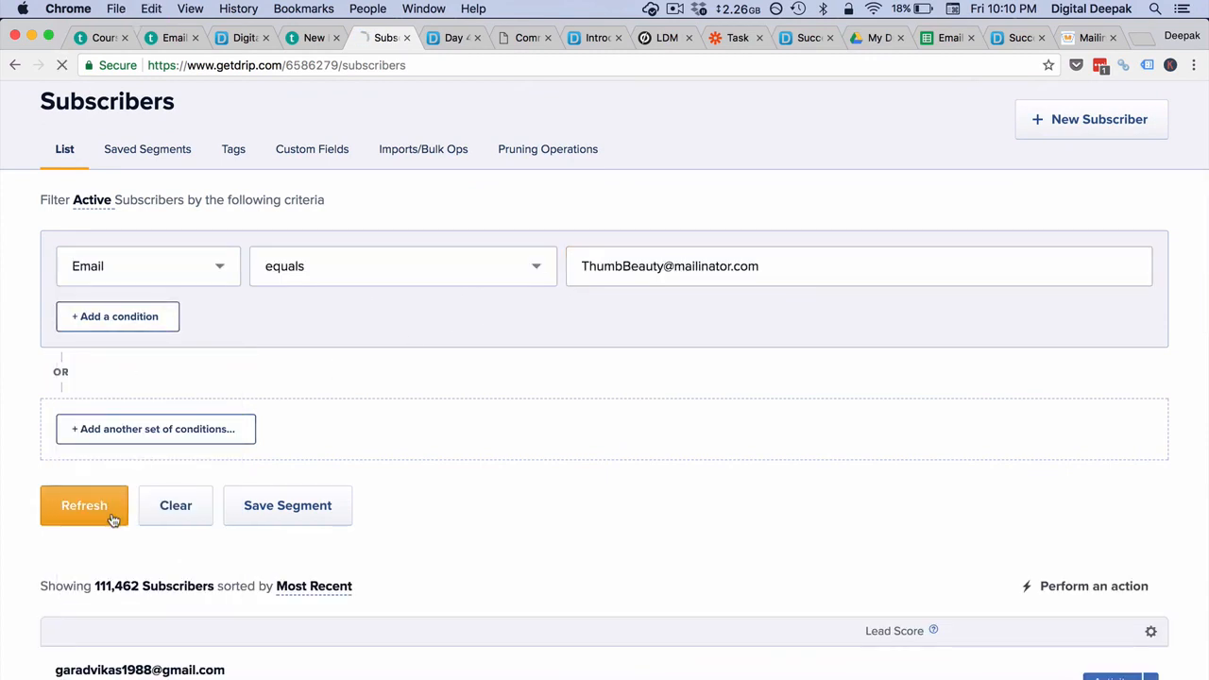
pyautogui.scroll(-5, 438, 429)
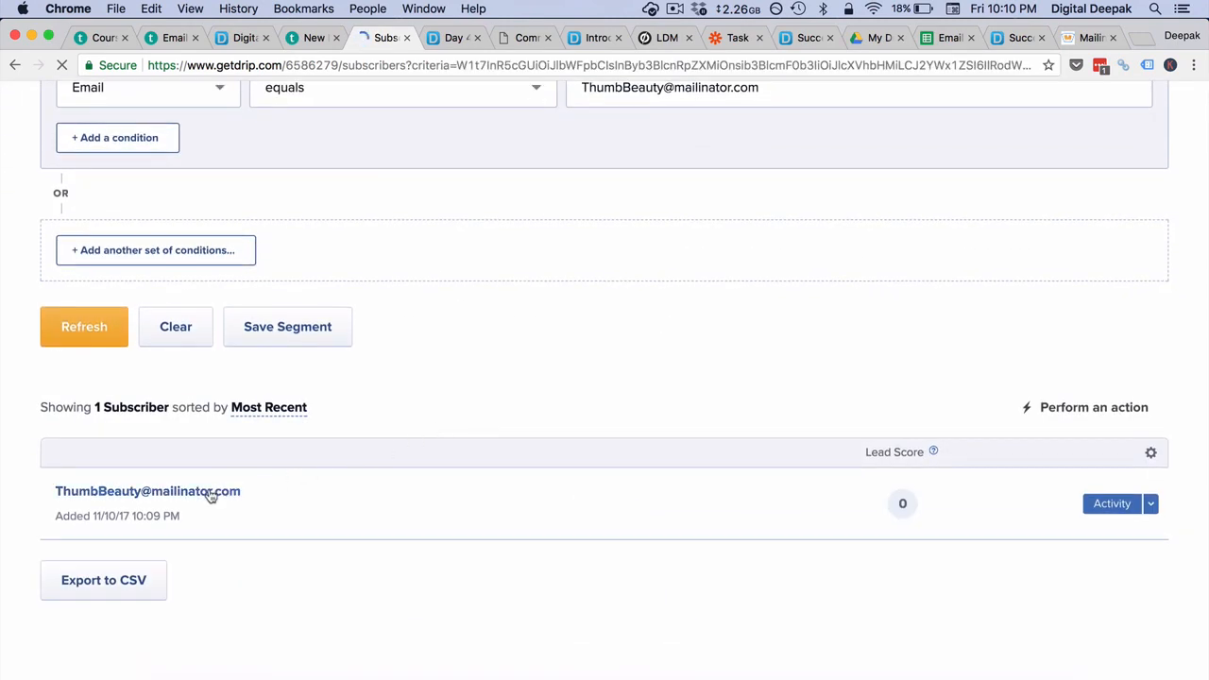
pyautogui.click(236, 489)
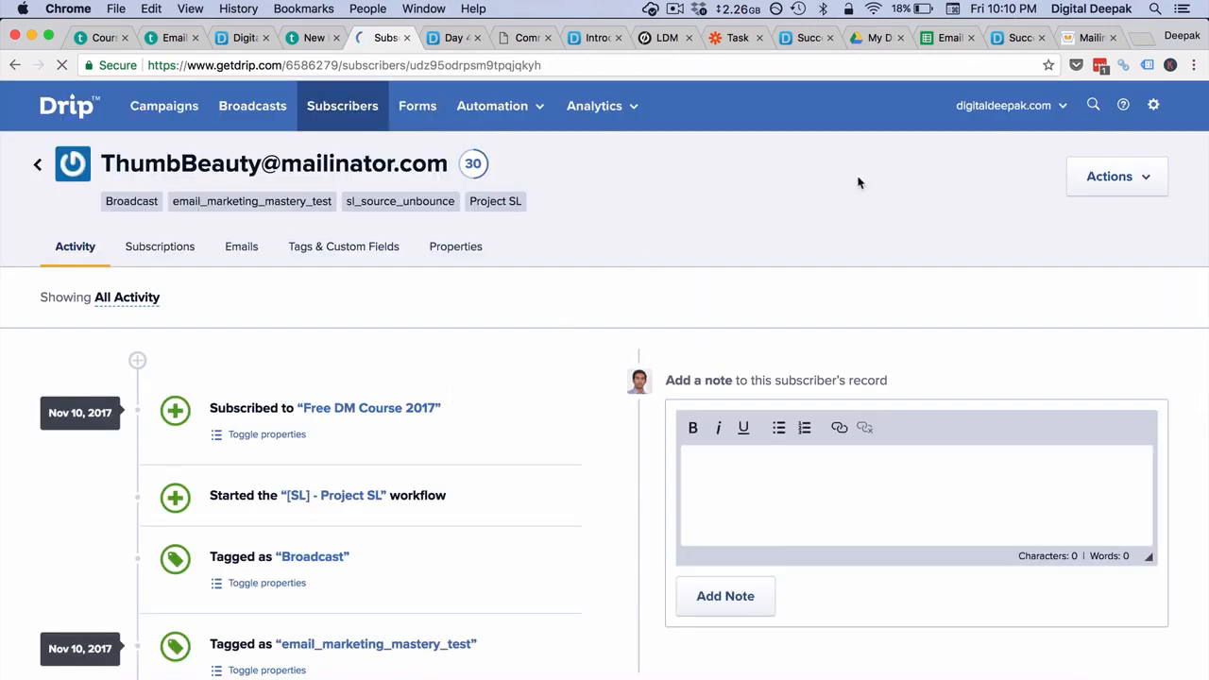
pyautogui.scroll(-3, 693, 270)
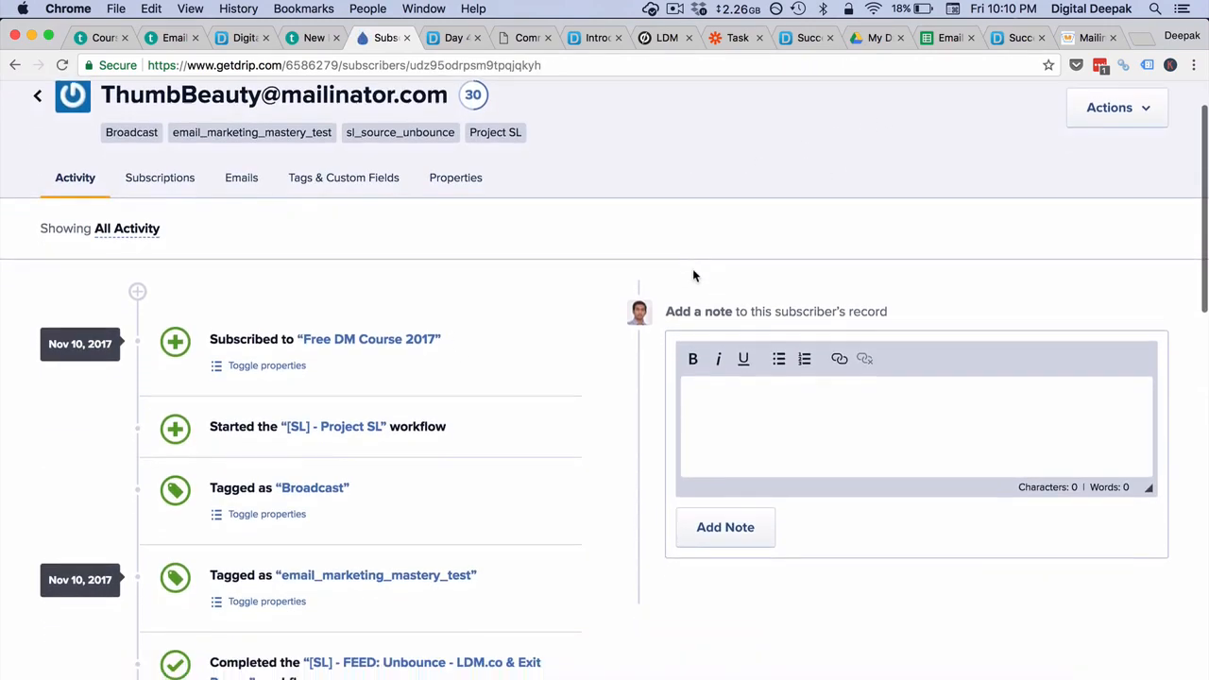
pyautogui.scroll(-5, 692, 268)
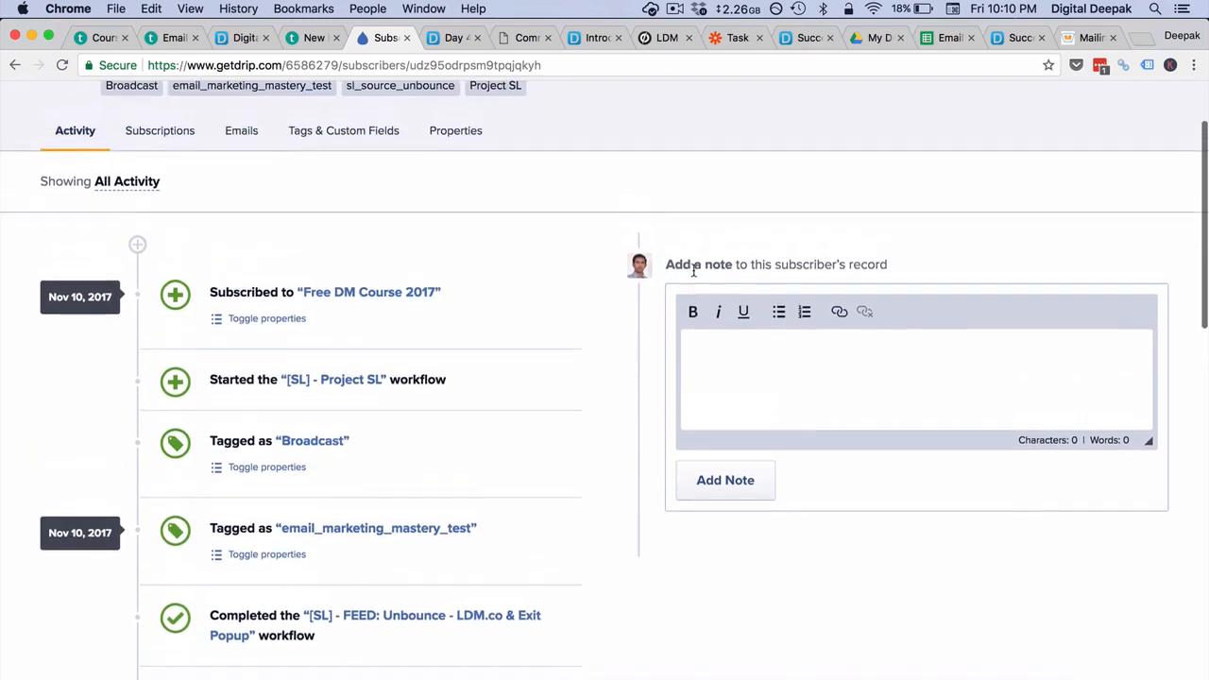
pyautogui.scroll(3, 693, 269)
pyautogui.scroll(-8, 693, 269)
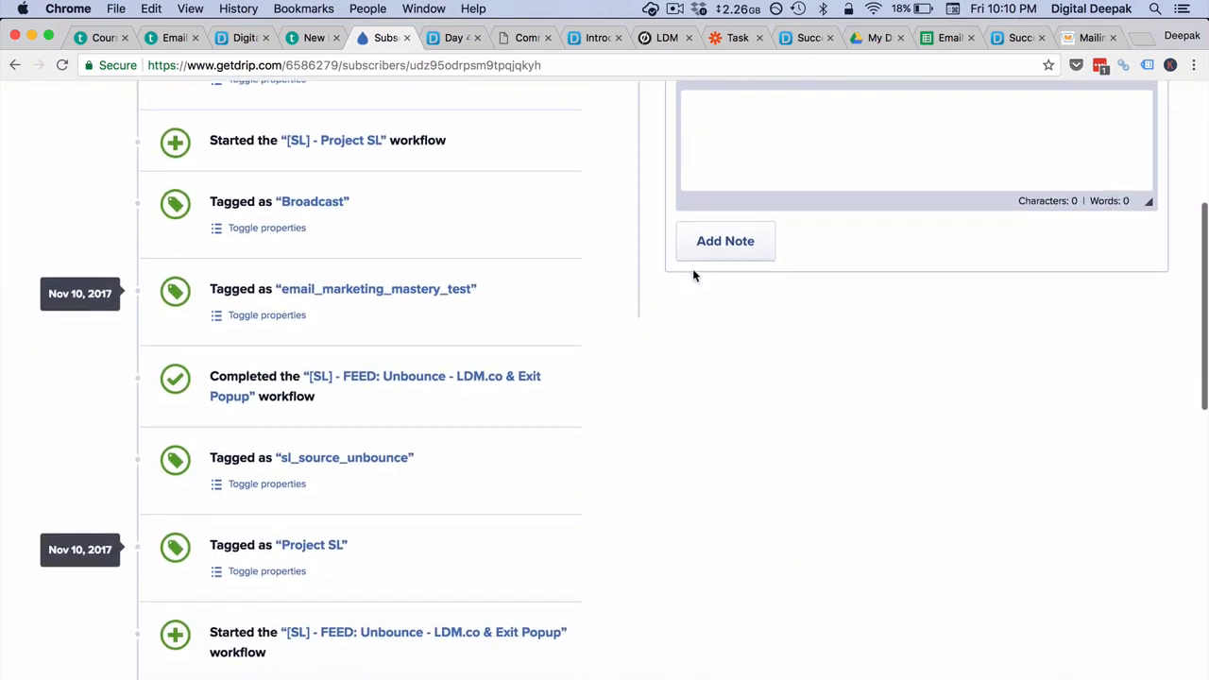
pyautogui.scroll(-5, 521, 441)
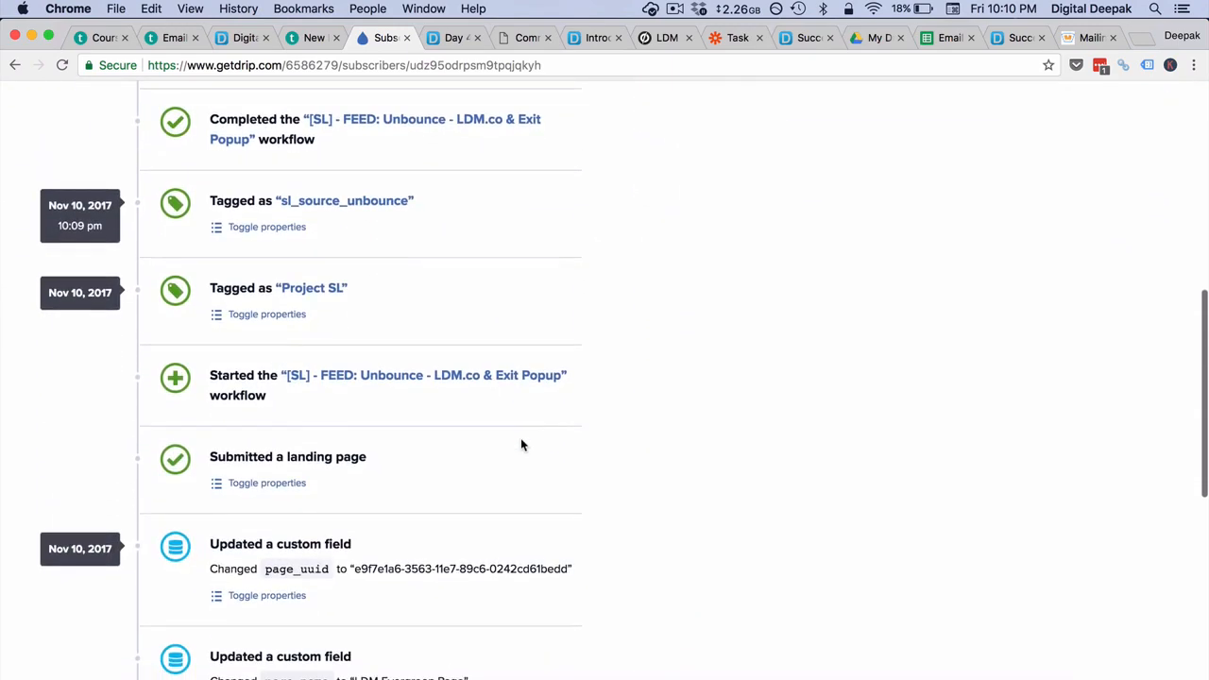
pyautogui.scroll(-9, 514, 406)
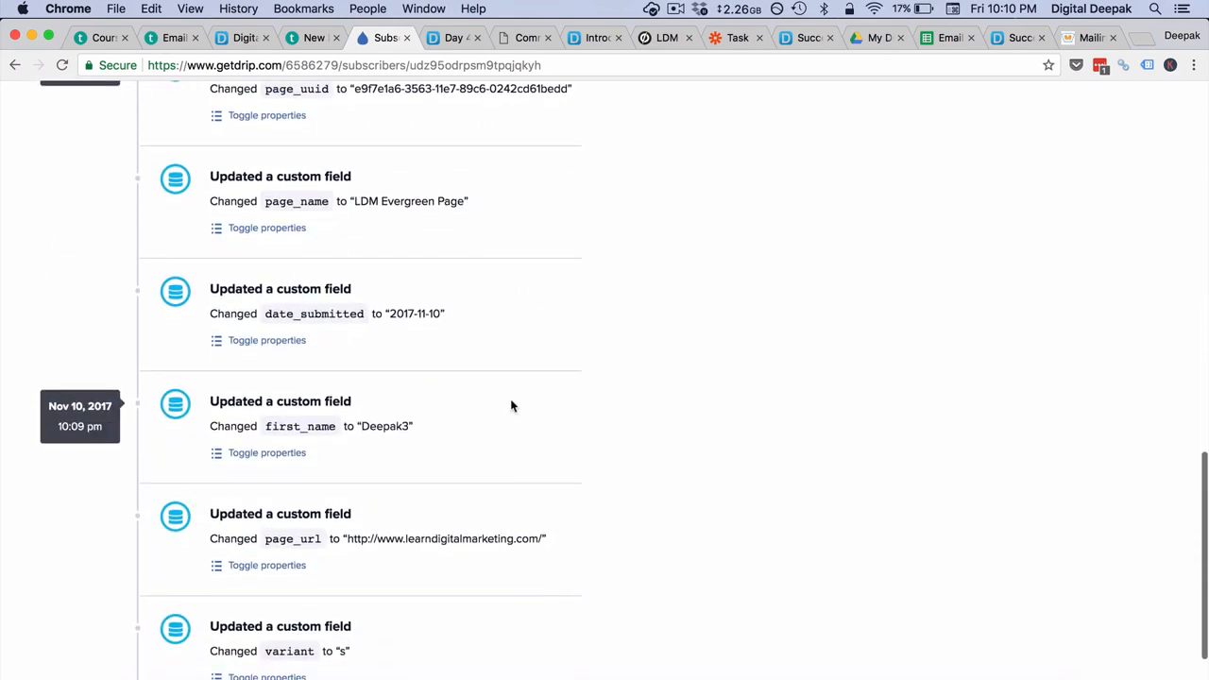
pyautogui.scroll(-2, 512, 405)
pyautogui.scroll(15, 513, 405)
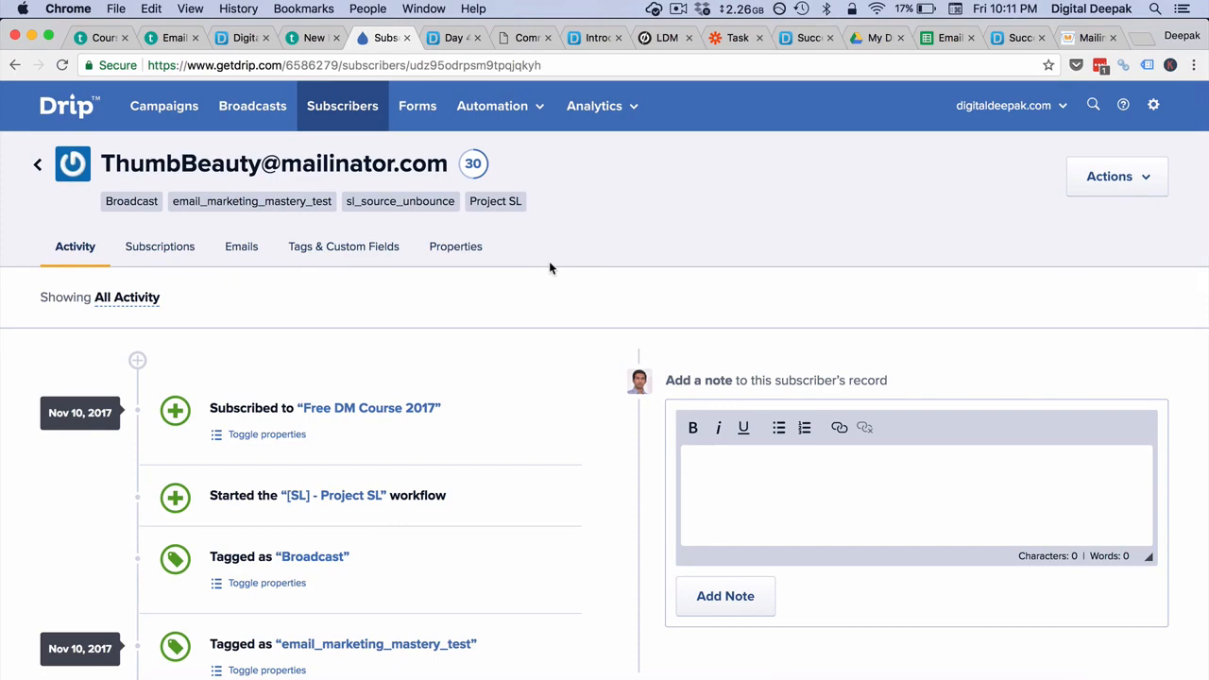
# - Return to Zapier, go to the Zaps list, and open the Unbounce to Google Sheets zap
pyautogui.click(729, 42)
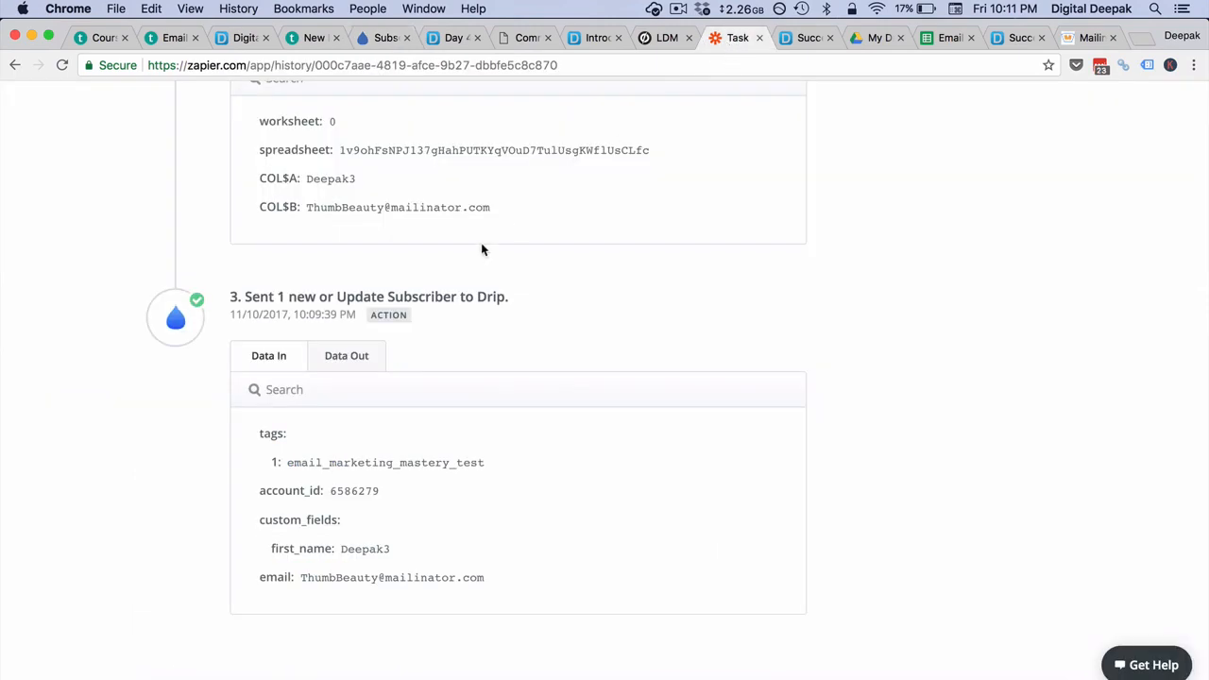
pyautogui.scroll(10, 481, 248)
pyautogui.click(220, 165)
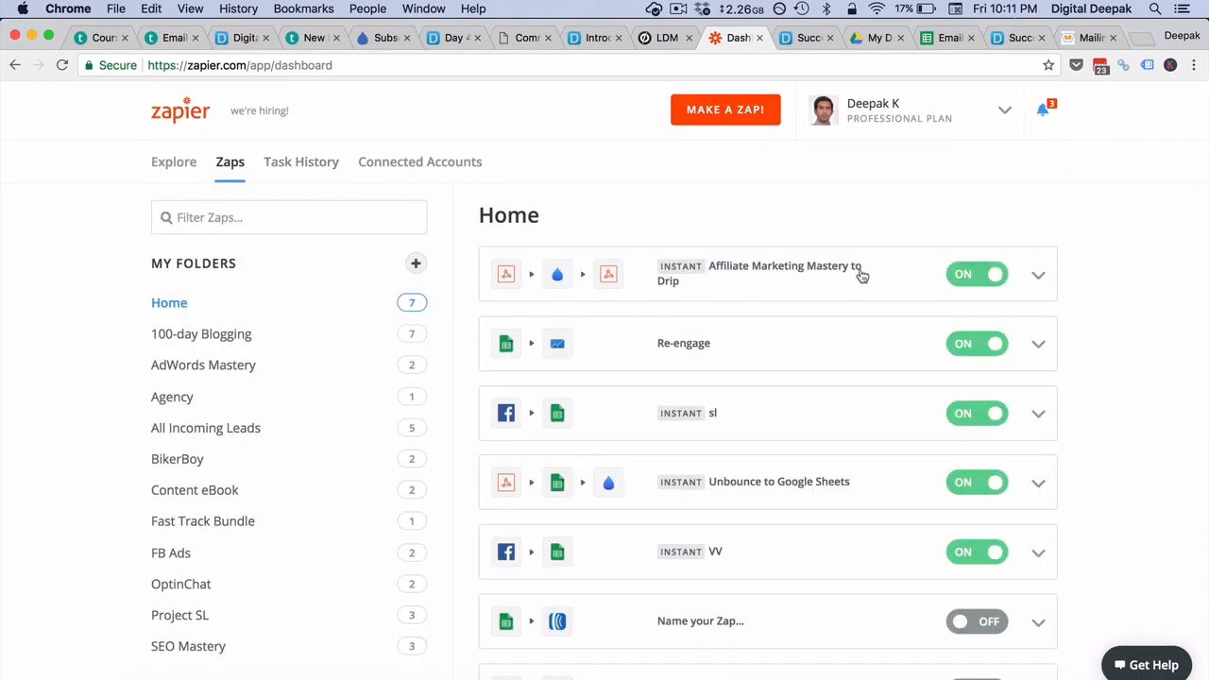
pyautogui.scroll(-5, 809, 413)
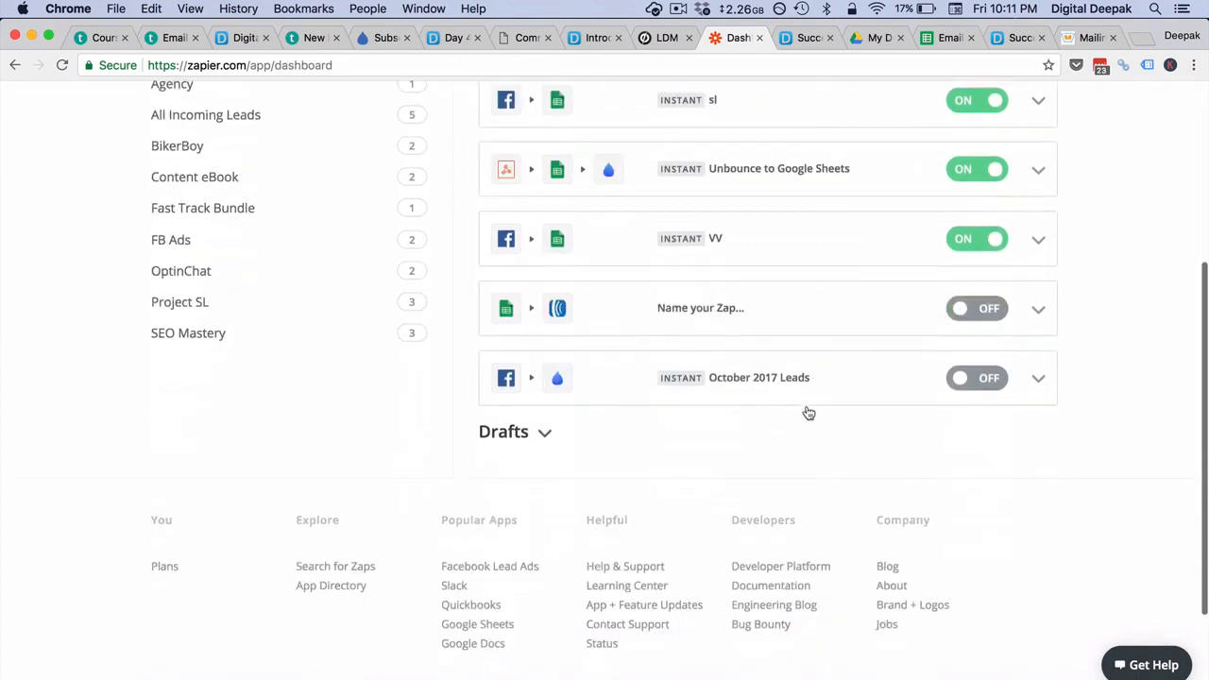
pyautogui.scroll(3, 809, 413)
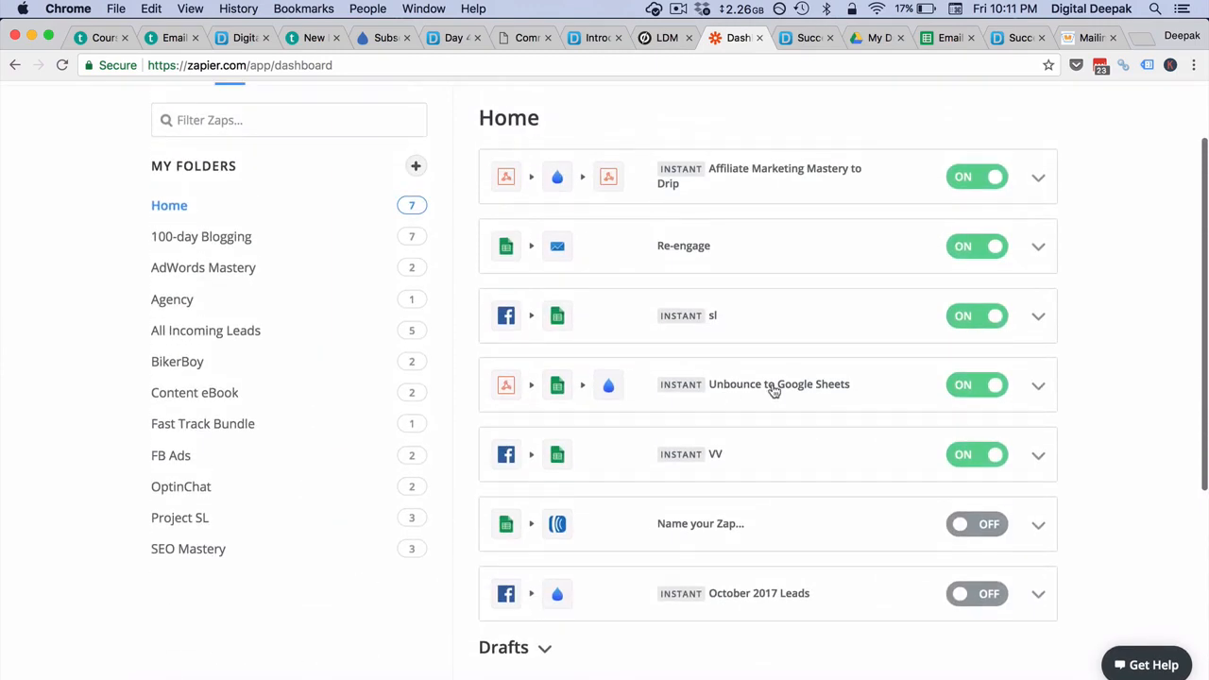
pyautogui.click(773, 391)
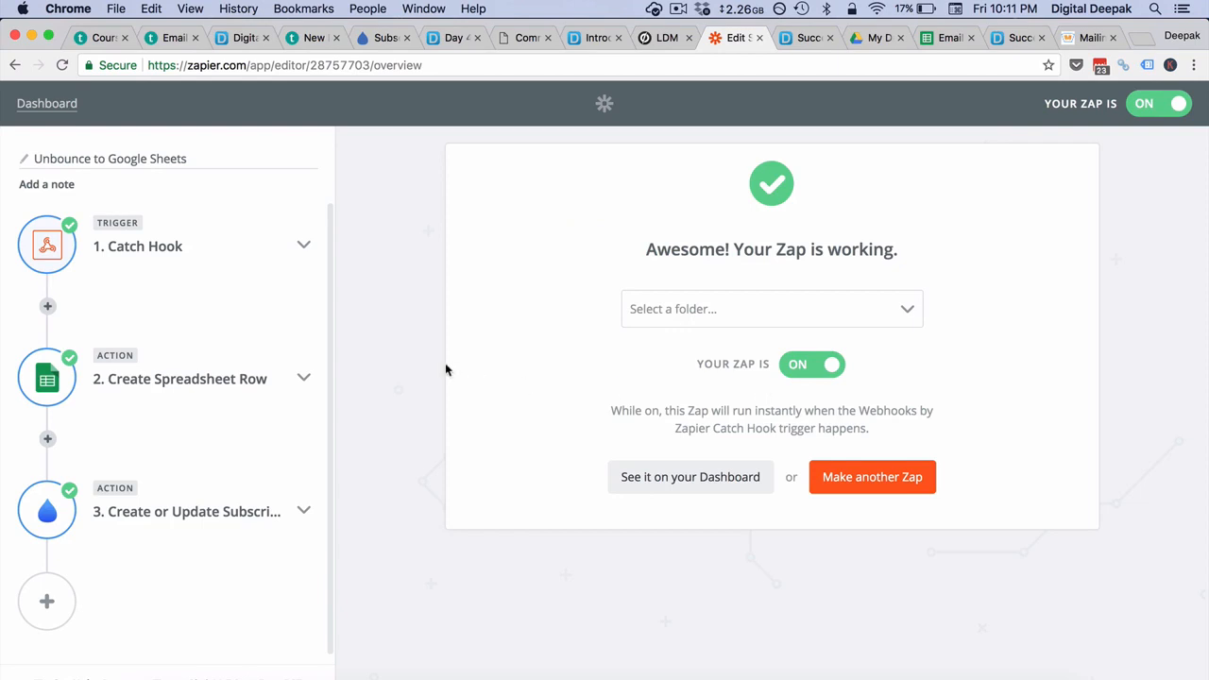
# - Glance at the Drip step's details and dismiss the notice that the zap was turned off
pyautogui.click(304, 508)
pyautogui.click(303, 509)
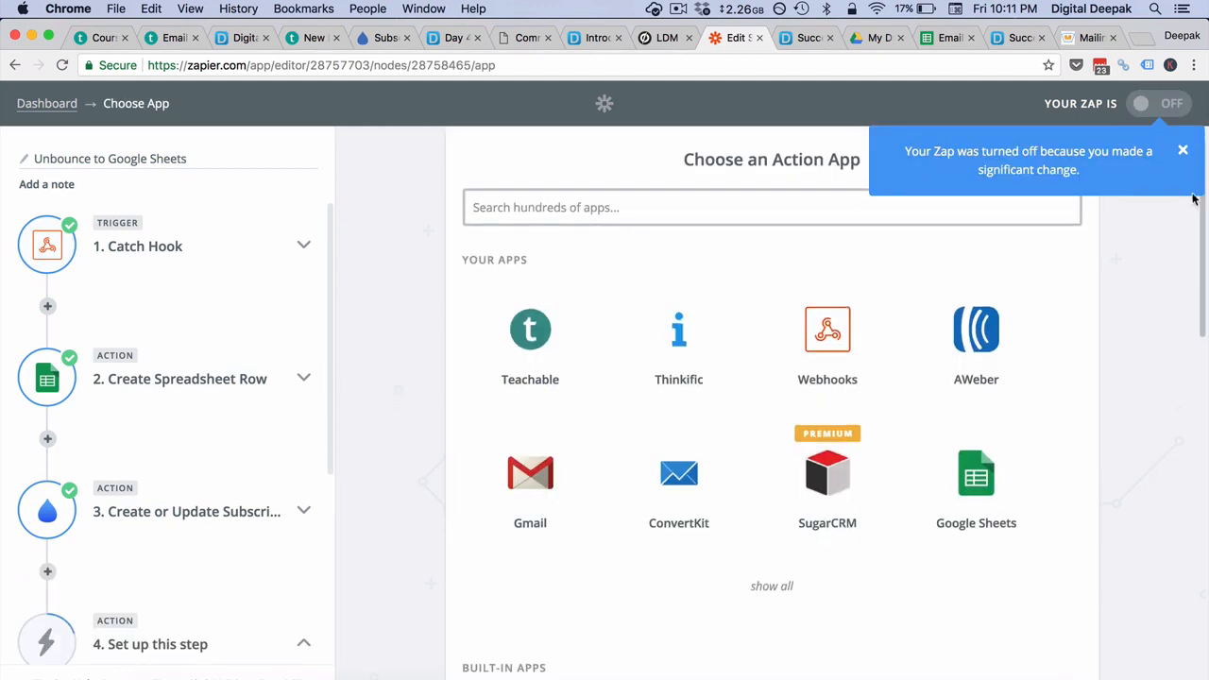
pyautogui.click(1184, 154)
# - Search the new action step's app picker for mail, then aweb, then conv
pyautogui.click(824, 219)
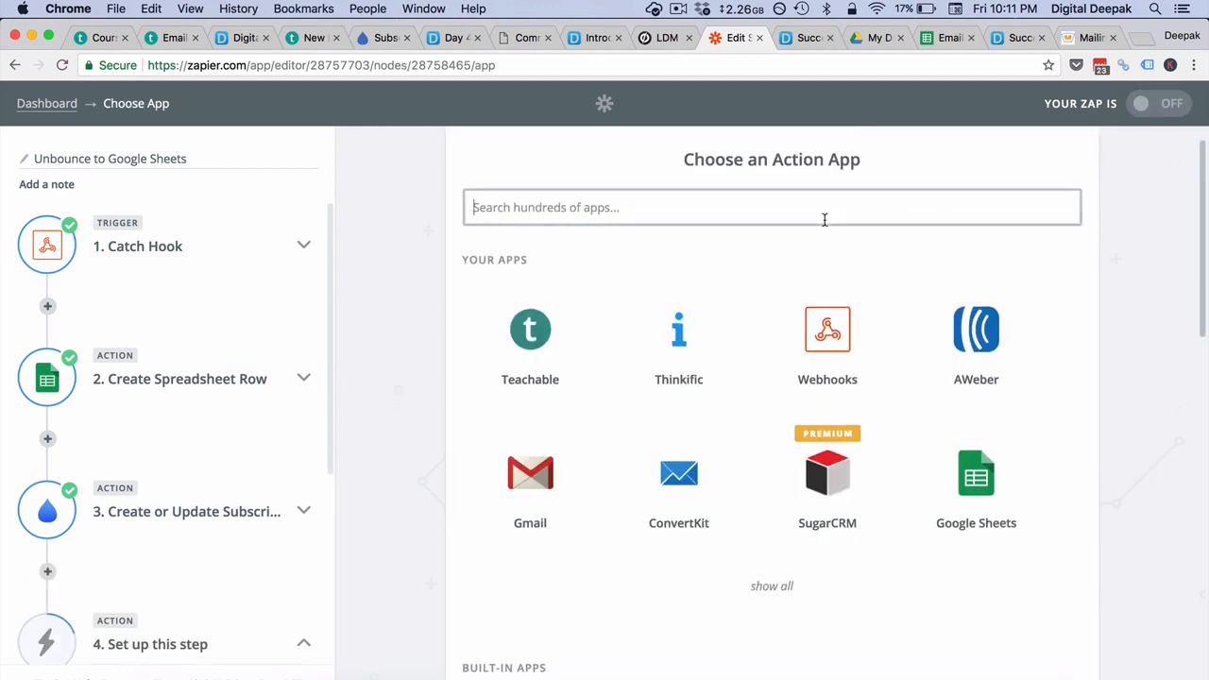
pyautogui.write('mail')
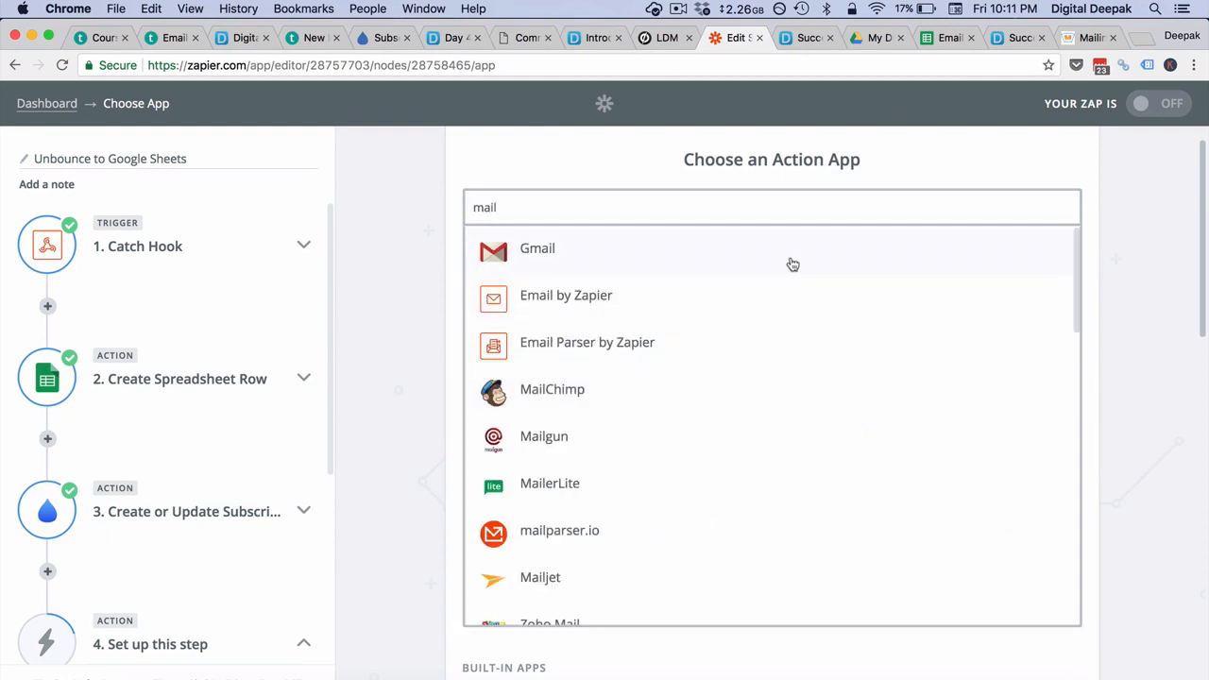
pyautogui.press('super+a')
pyautogui.write('aweb')
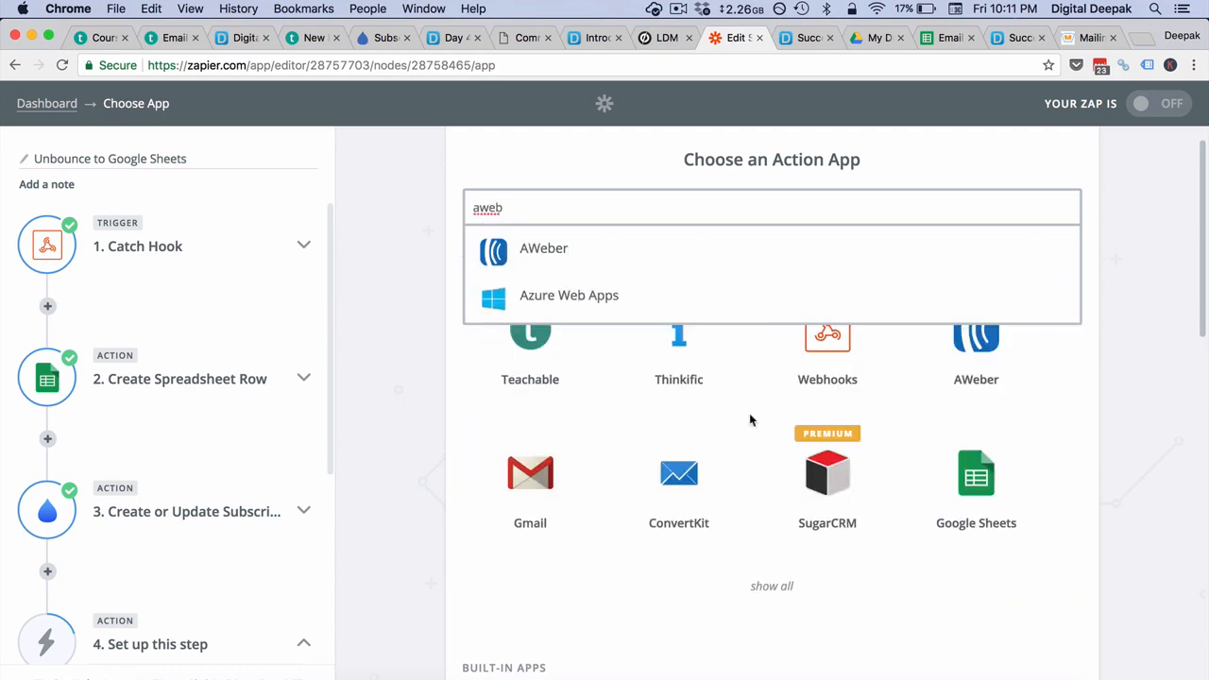
pyautogui.press('super+a')
pyautogui.write('conv')
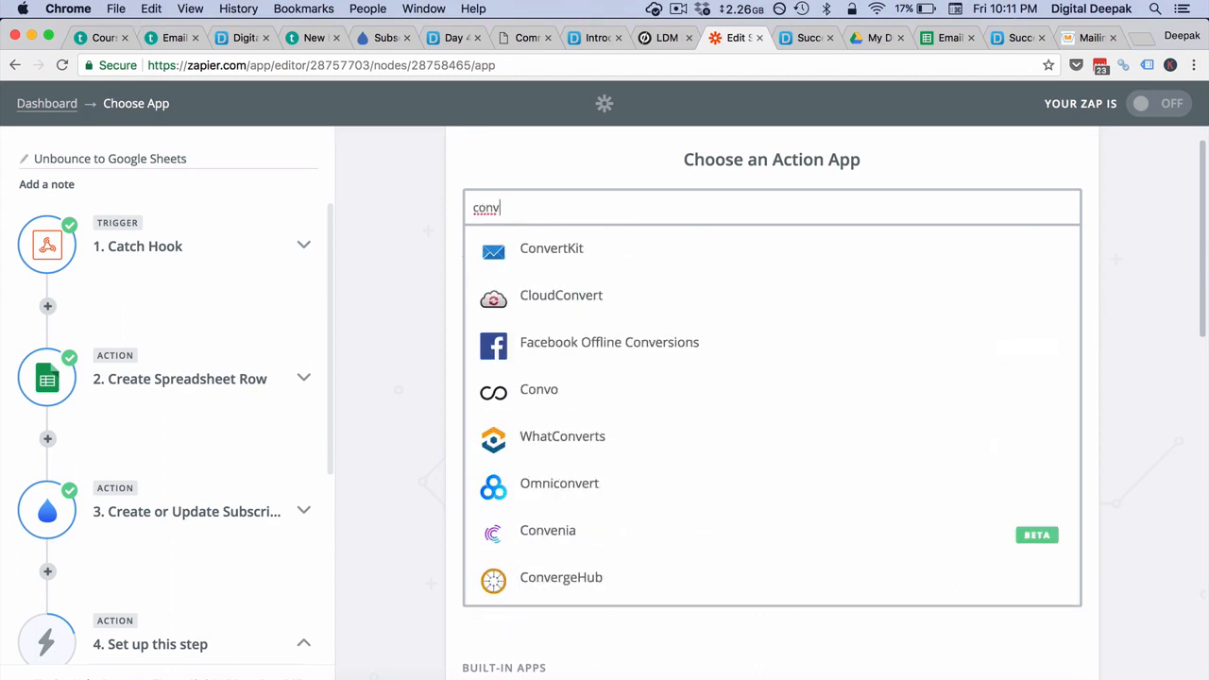
pyautogui.click(703, 181)
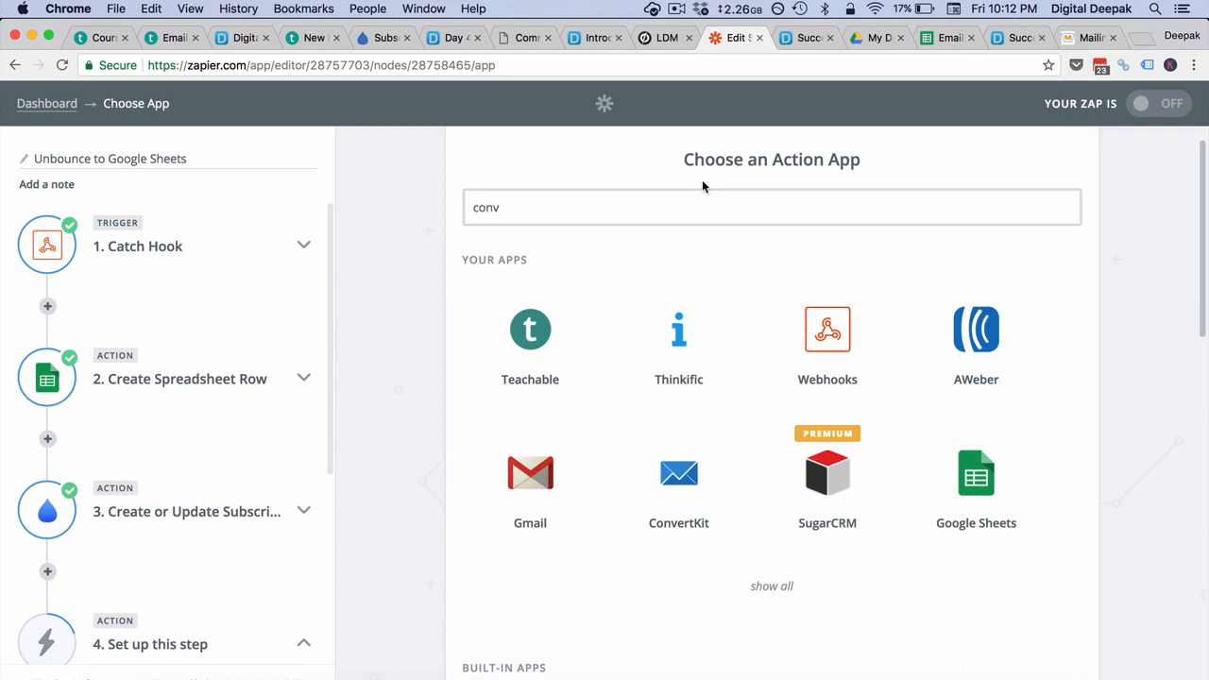
pyautogui.scroll(2, 702, 186)
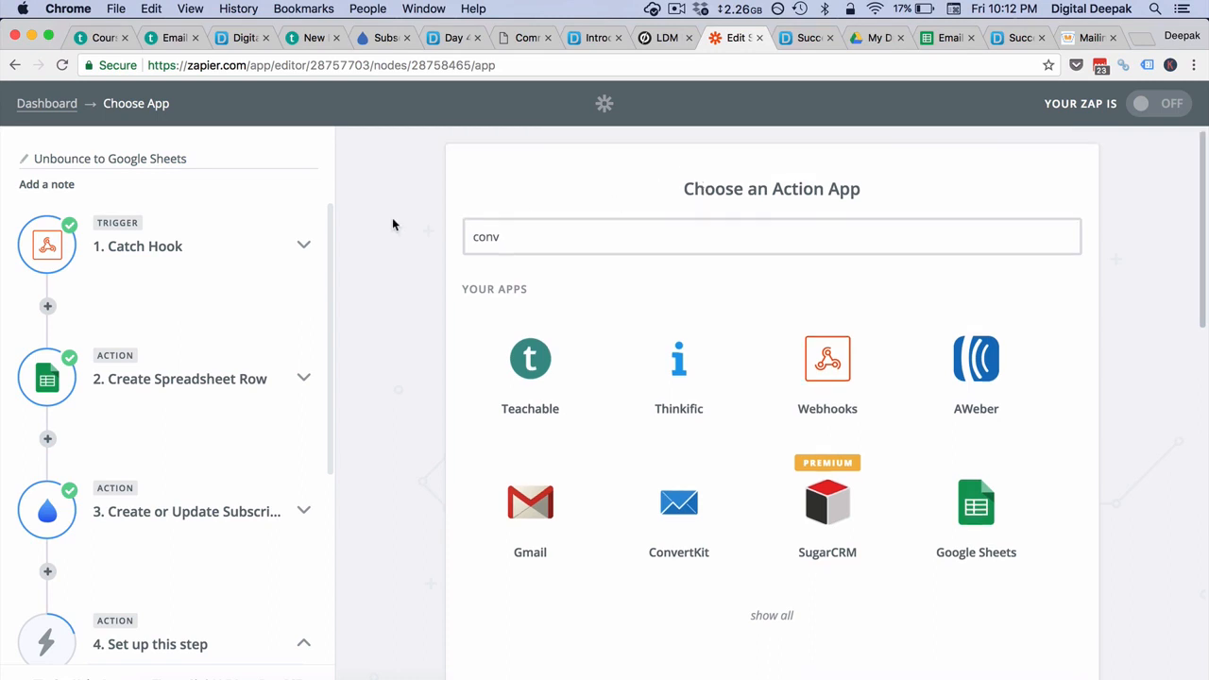